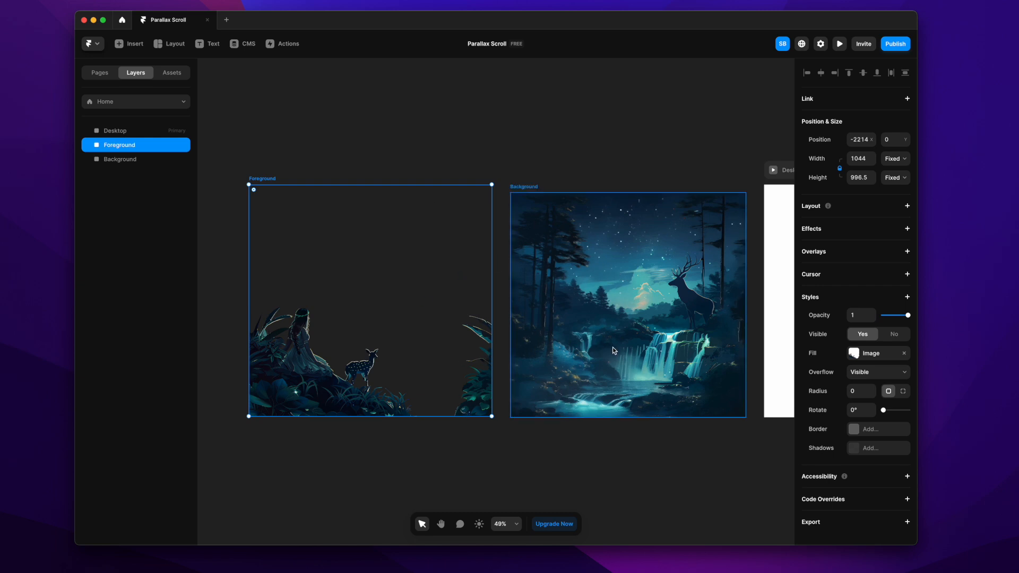
{"action": "scroll", "coordinate": [623, 325], "scroll_direction": "right", "scroll_amount": 3}
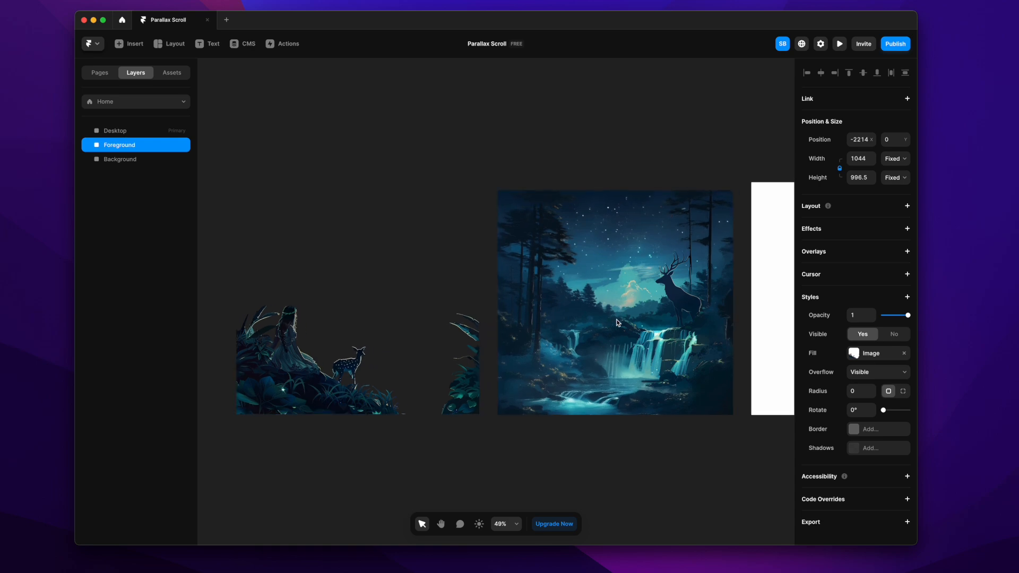
{"action": "left_click", "coordinate": [622, 435]}
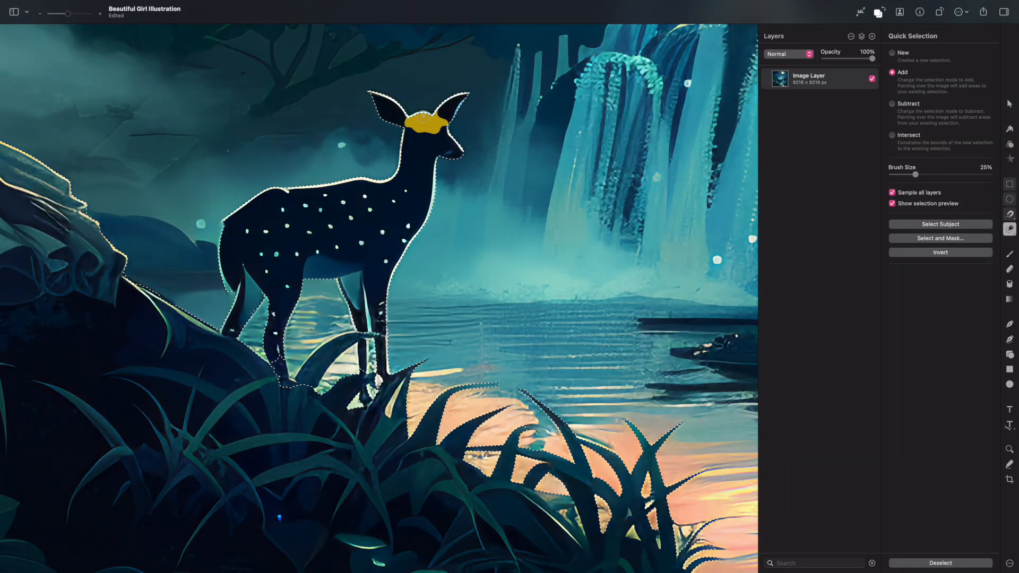
Step: In Pixelmator Pro, hide the original Image Layer beneath the separated background and clear the active selection
{"action": "left_click", "coordinate": [562, 229]}
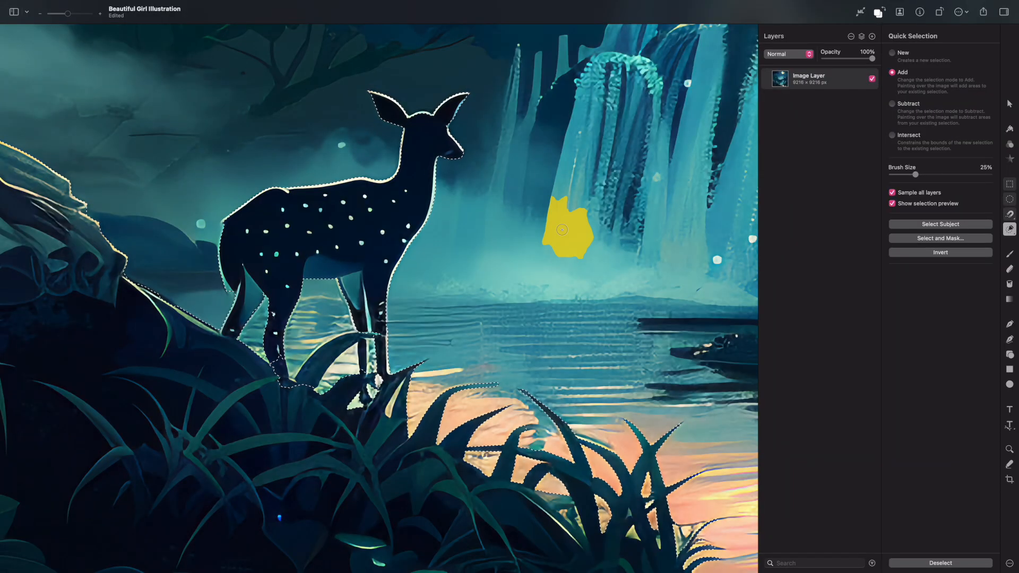
{"action": "scroll", "coordinate": [430, 115], "scroll_direction": "up", "scroll_amount": 8}
{"action": "scroll", "coordinate": [504, 300], "scroll_direction": "down", "scroll_amount": 2}
{"action": "scroll", "coordinate": [504, 300], "scroll_direction": "down", "scroll_amount": 10}
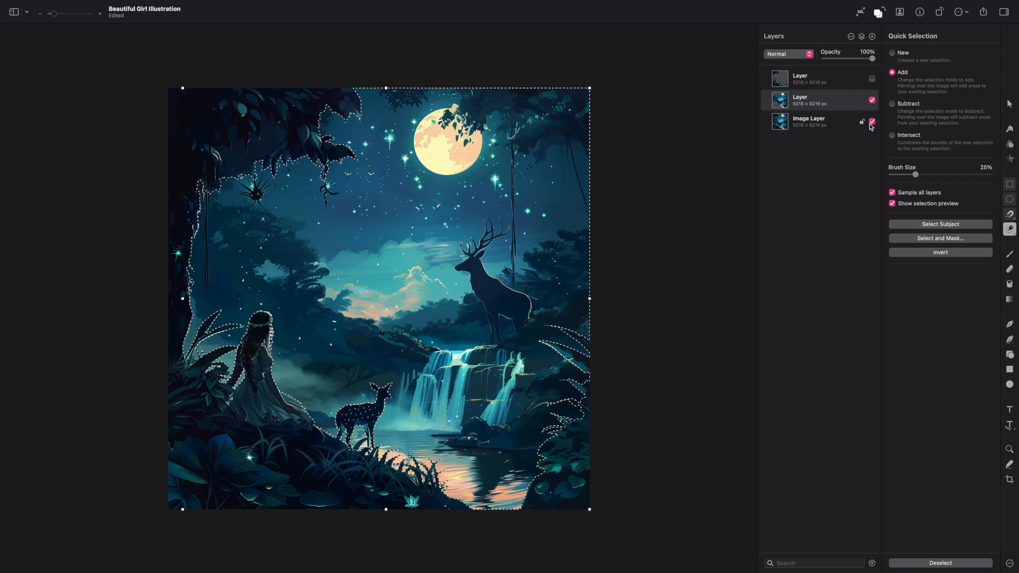
{"action": "left_click", "coordinate": [872, 123]}
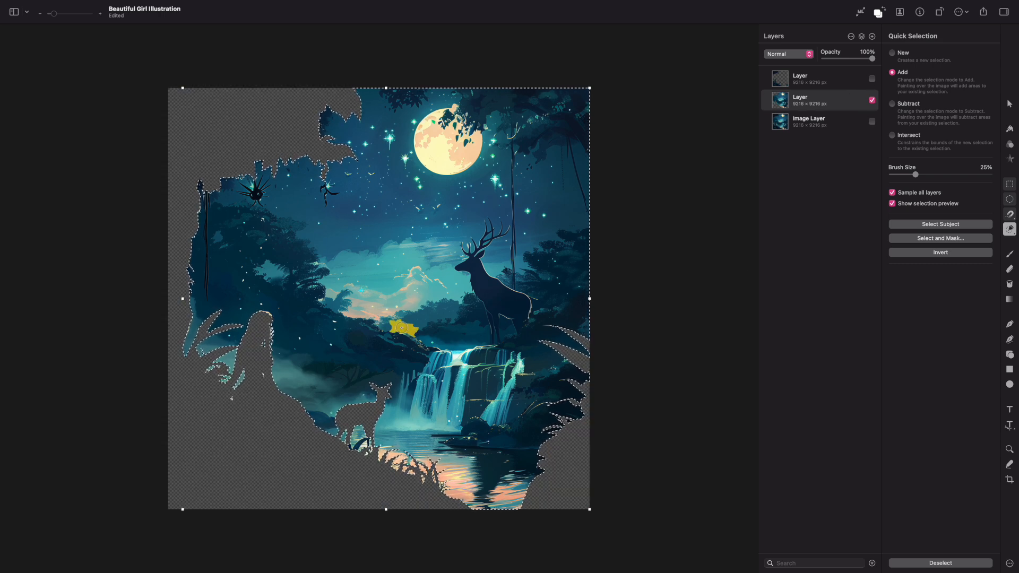
{"action": "key", "text": "super+d"}
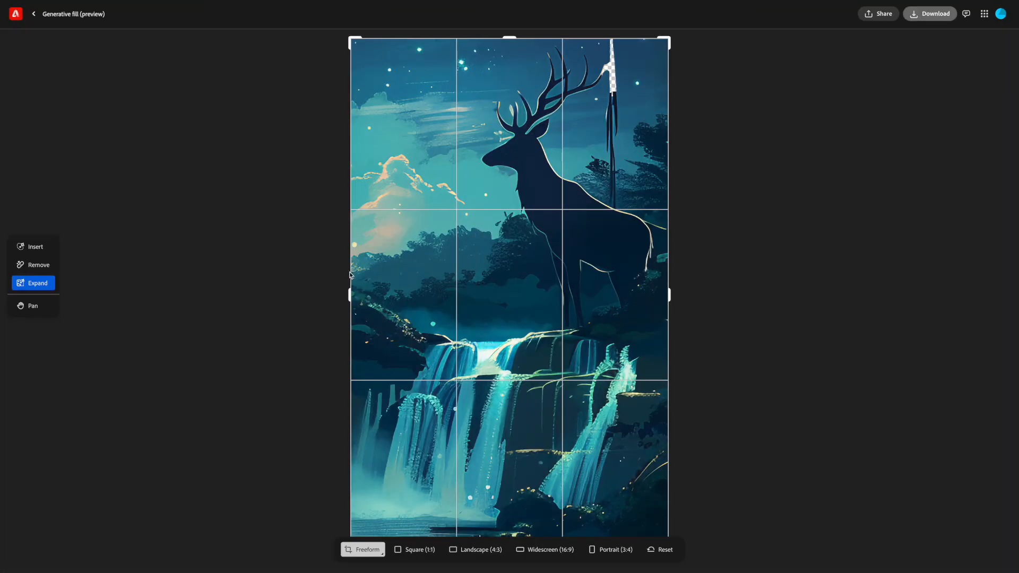
Step: In Adobe's Generative fill, expand the stag and waterfall image's canvas on all four sides and generate the fill without a prompt
{"action": "left_click_drag", "start_coordinate": [350, 292], "coordinate": [161, 281]}
{"action": "scroll", "coordinate": [509, 279], "scroll_direction": "down", "scroll_amount": 5}
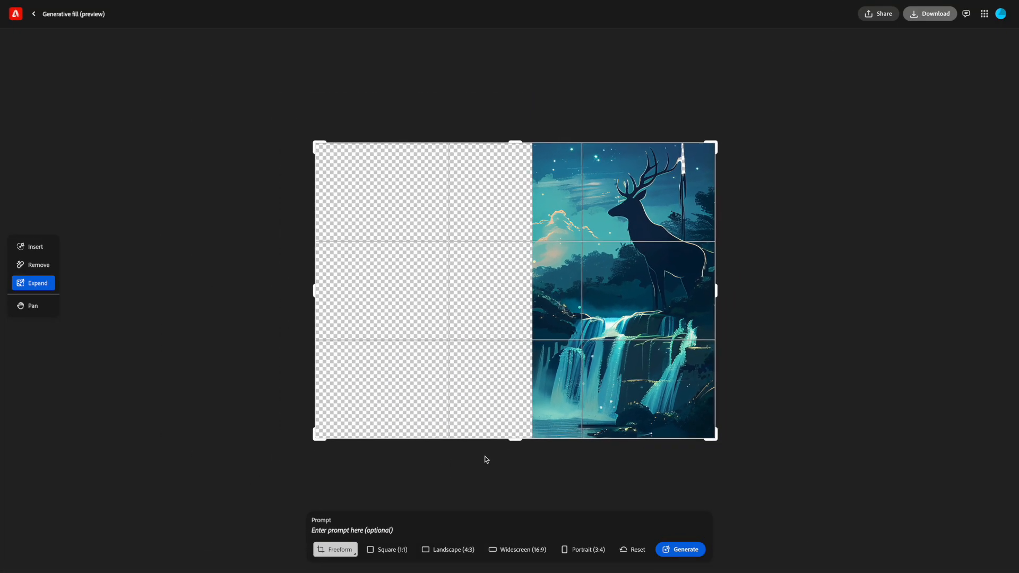
{"action": "left_click_drag", "start_coordinate": [515, 439], "coordinate": [514, 469]}
{"action": "left_click_drag", "start_coordinate": [716, 292], "coordinate": [745, 292]}
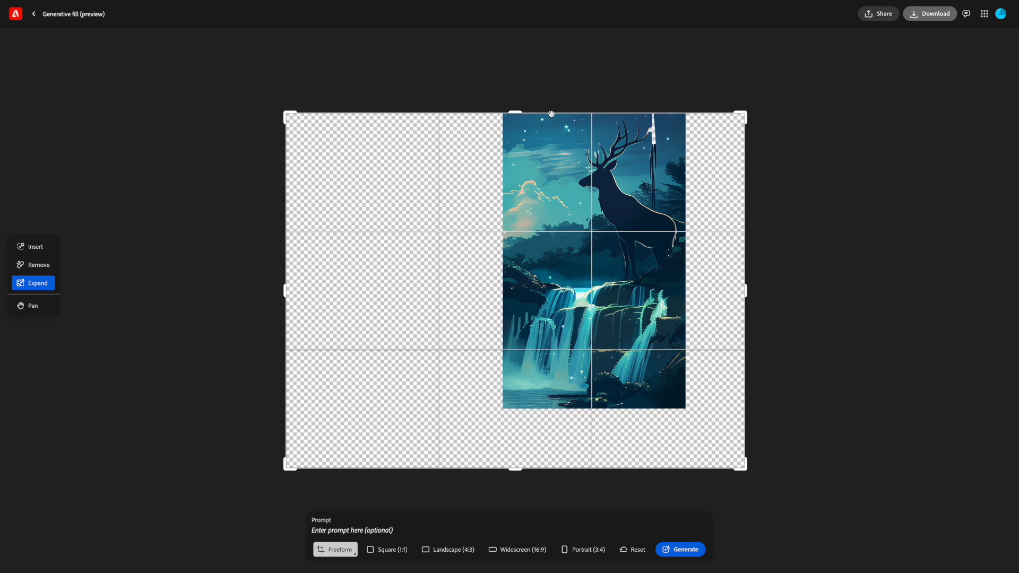
{"action": "left_click_drag", "start_coordinate": [515, 113], "coordinate": [515, 50]}
{"action": "mouse_move", "coordinate": [285, 292]}
{"action": "left_mouse_down"}
{"action": "mouse_move", "coordinate": [218, 291]}
{"action": "mouse_move", "coordinate": [284, 293]}
{"action": "left_mouse_up"}
{"action": "left_click", "coordinate": [671, 548]}
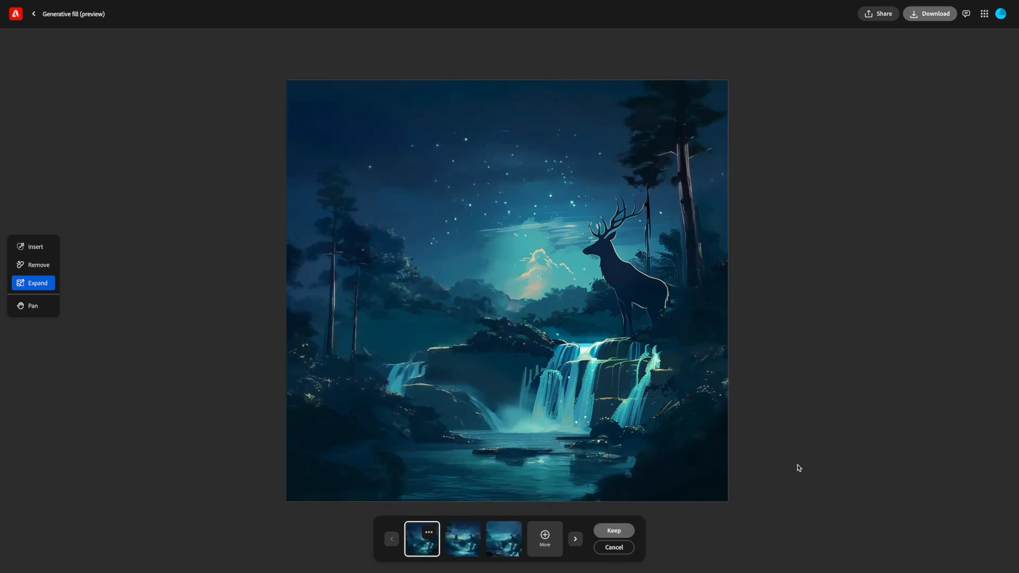
Step: Compare the generated background variations and generate another batch to preview
{"action": "scroll", "coordinate": [643, 415], "scroll_direction": "down", "scroll_amount": 2}
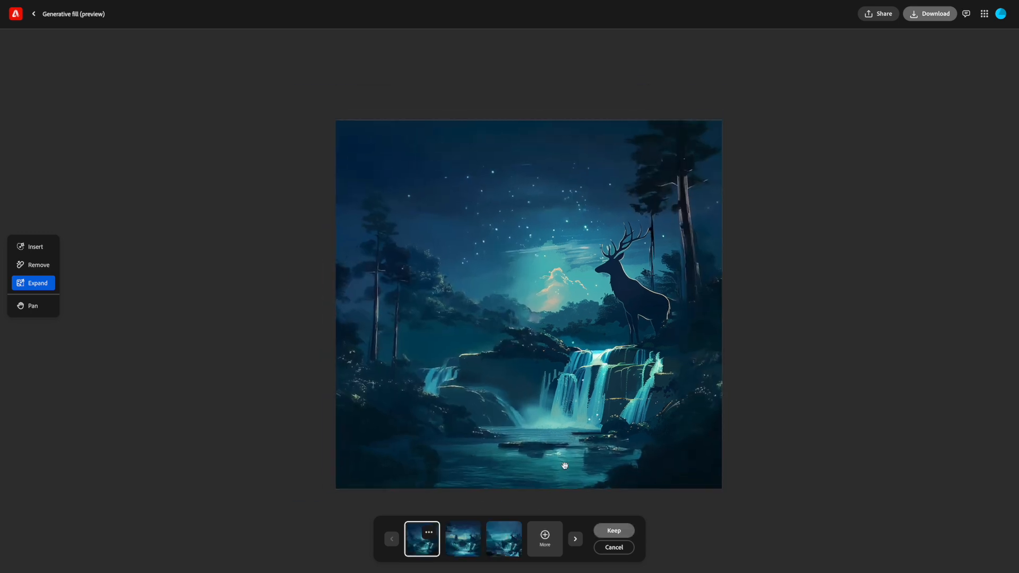
{"action": "left_click", "coordinate": [469, 552]}
{"action": "left_click", "coordinate": [495, 548]}
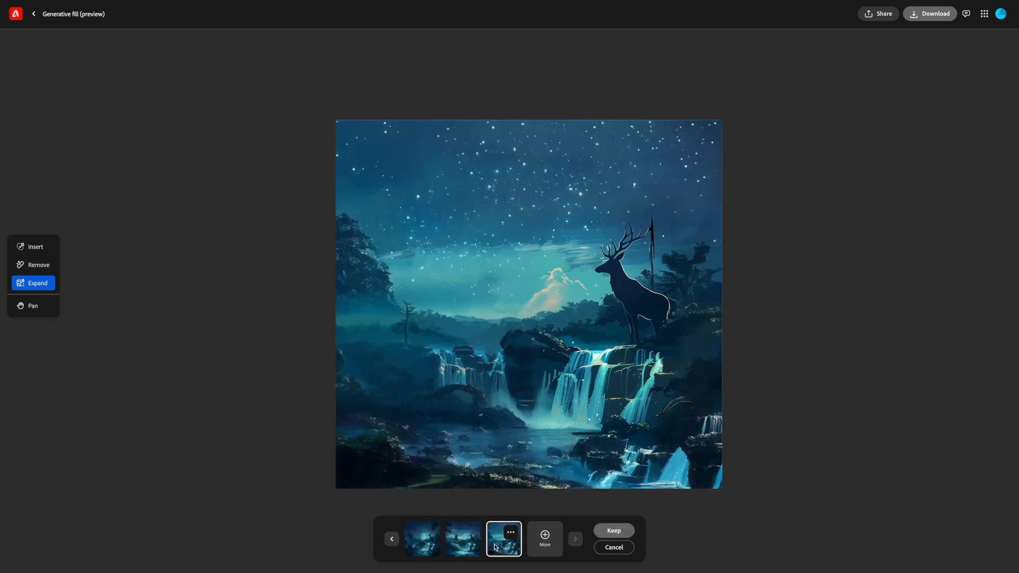
{"action": "left_click", "coordinate": [464, 547]}
{"action": "left_click", "coordinate": [434, 545]}
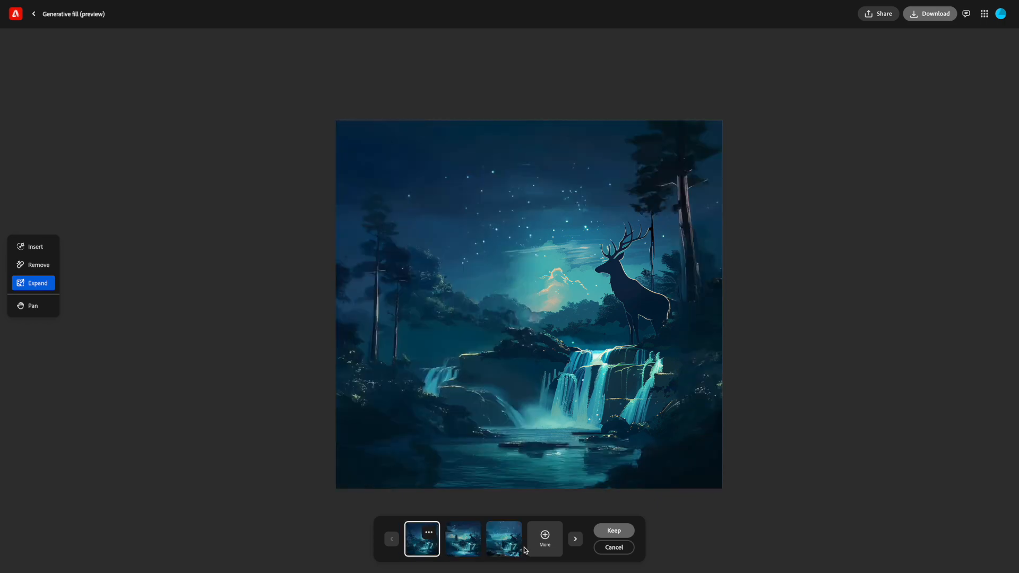
{"action": "left_click", "coordinate": [545, 539]}
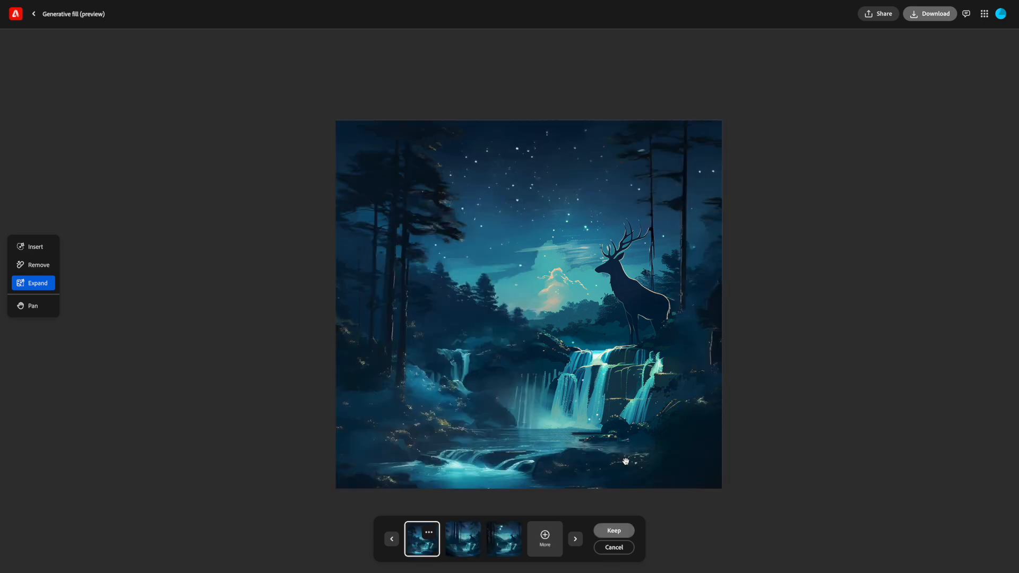
{"action": "left_click", "coordinate": [463, 538]}
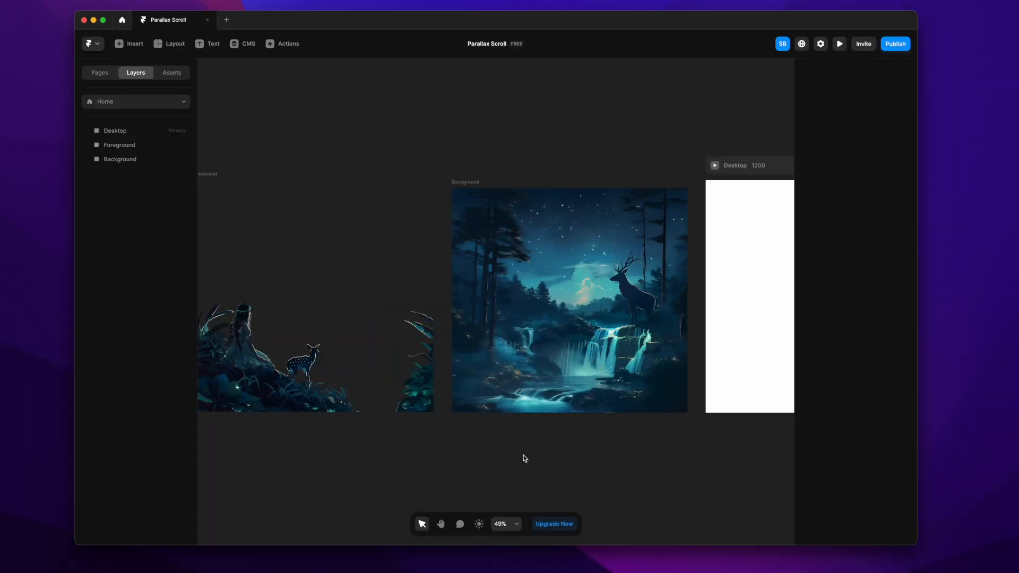
{"action": "scroll", "coordinate": [523, 456], "scroll_direction": "down", "scroll_amount": 1}
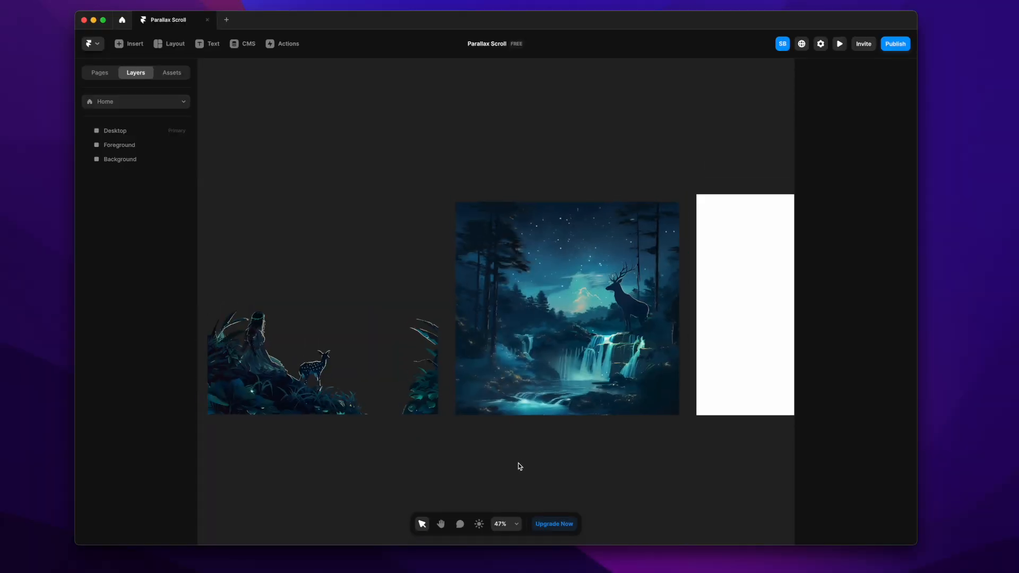
{"action": "scroll", "coordinate": [512, 472], "scroll_direction": "right", "scroll_amount": 1}
{"action": "scroll", "coordinate": [513, 472], "scroll_direction": "right", "scroll_amount": 5}
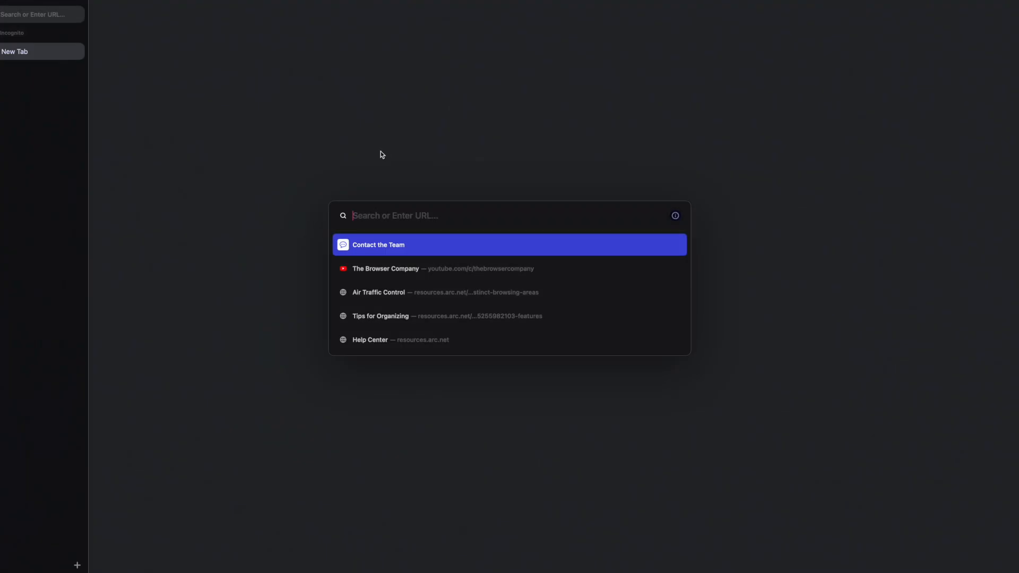
Step: Search the web for "images for parallax" and browse Freepik's parallax images
{"action": "type", "text": "images for pa"}
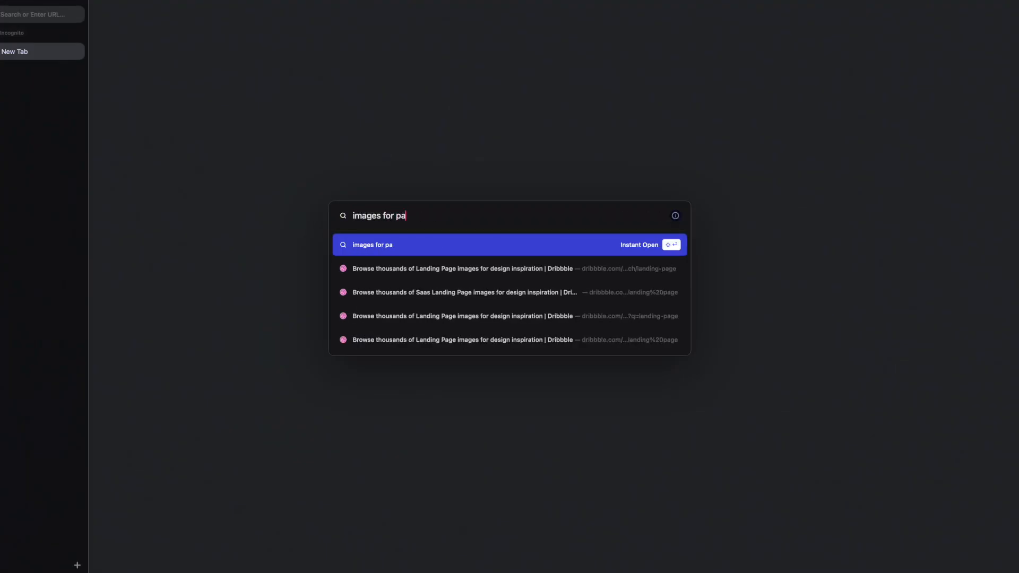
{"action": "type", "text": "rallax"}
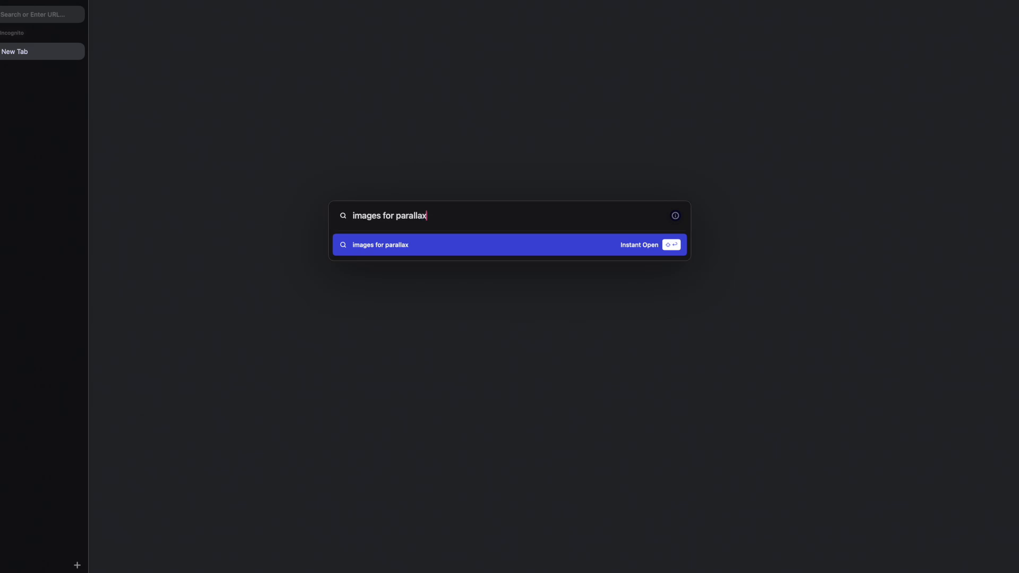
{"action": "key", "text": "Return"}
{"action": "left_click", "coordinate": [213, 113]}
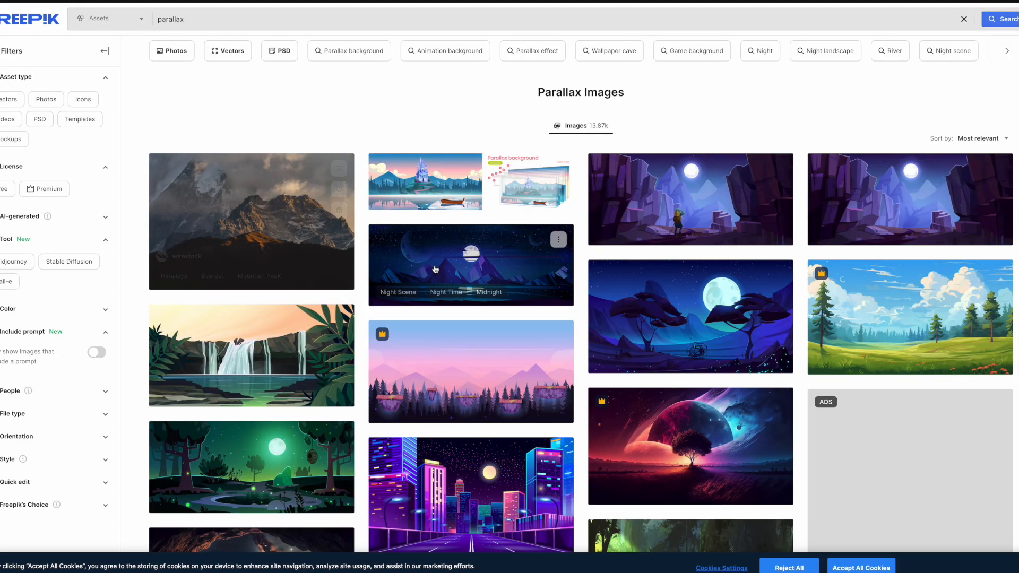
{"action": "left_click", "coordinate": [537, 212]}
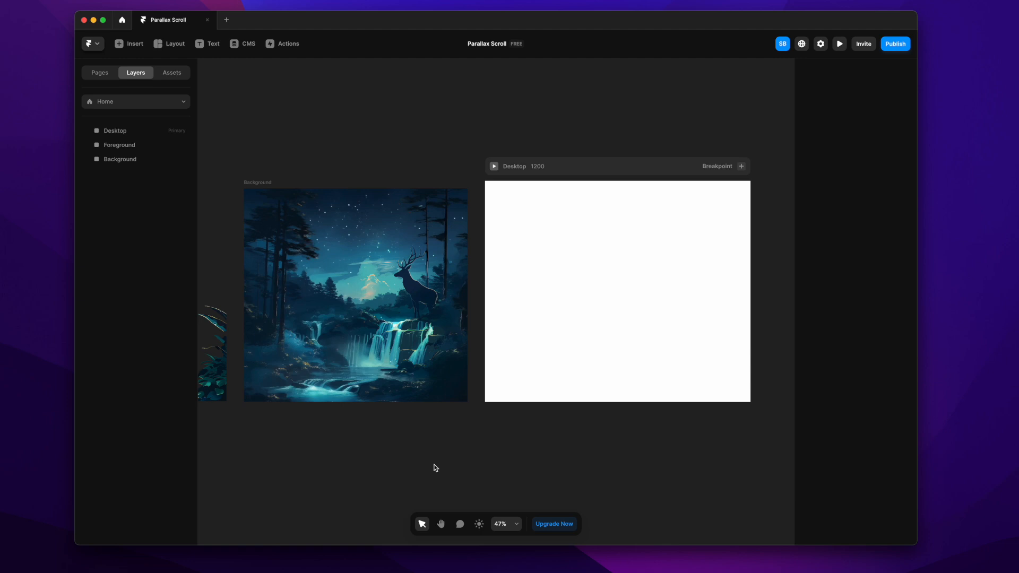
Step: Switch to Framer and add a vertical stack layout to the Desktop breakpoint
{"action": "scroll", "coordinate": [436, 467], "scroll_direction": "right", "scroll_amount": 4}
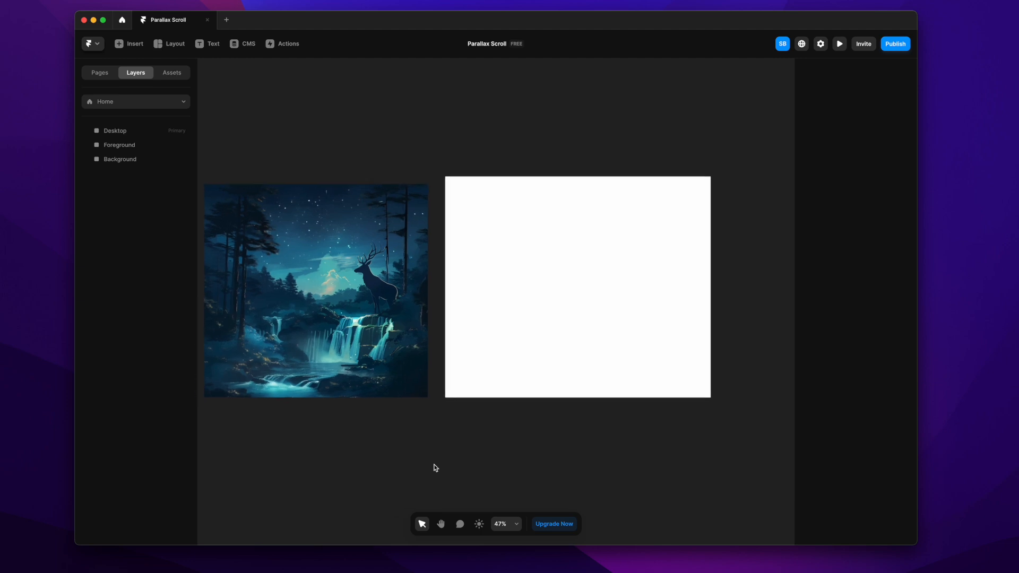
{"action": "left_click", "coordinate": [500, 258]}
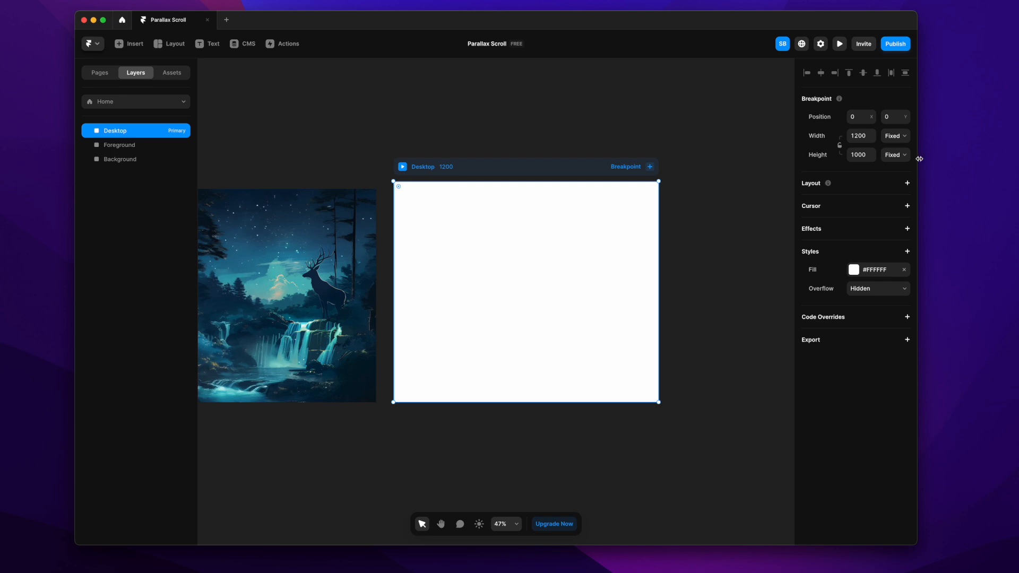
{"action": "left_click", "coordinate": [907, 184]}
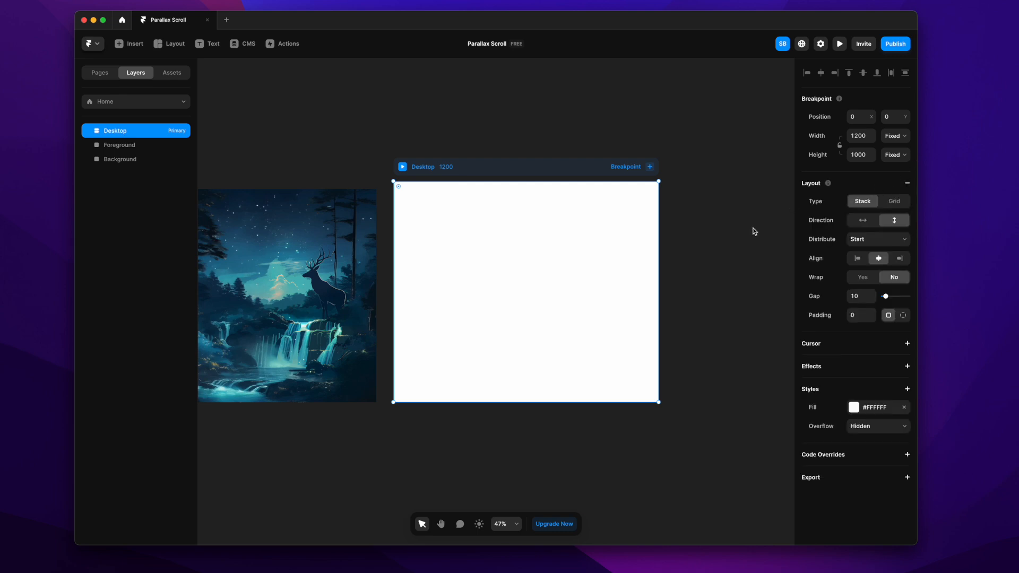
{"action": "left_click", "coordinate": [754, 232]}
Step: Draw a frame about 468 by 345 inside the Desktop breakpoint and set its width to Fill
{"action": "scroll", "coordinate": [691, 246], "scroll_direction": "up", "scroll_amount": 5}
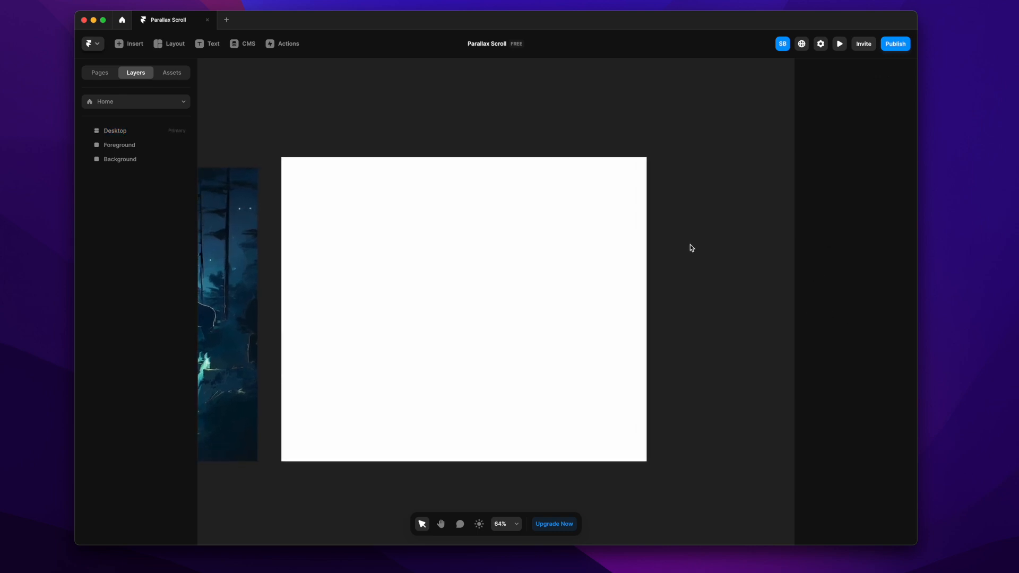
{"action": "scroll", "coordinate": [573, 267], "scroll_direction": "left", "scroll_amount": 1}
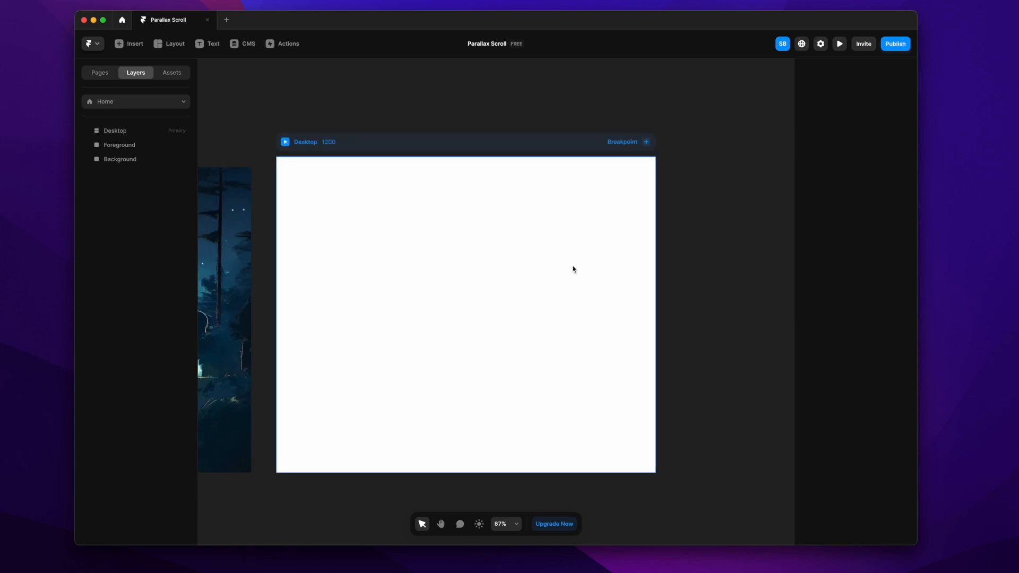
{"action": "key", "text": "f"}
{"action": "mouse_move", "coordinate": [386, 224]}
{"action": "left_mouse_down"}
{"action": "mouse_move", "coordinate": [464, 317]}
{"action": "mouse_move", "coordinate": [535, 338]}
{"action": "left_mouse_up"}
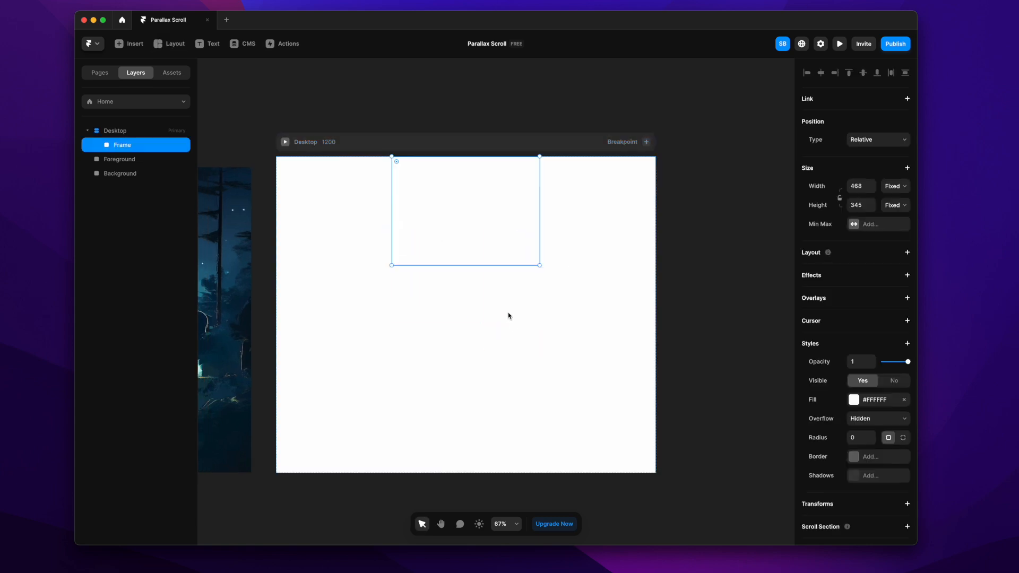
{"action": "left_click", "coordinate": [896, 188]}
{"action": "left_click", "coordinate": [897, 210]}
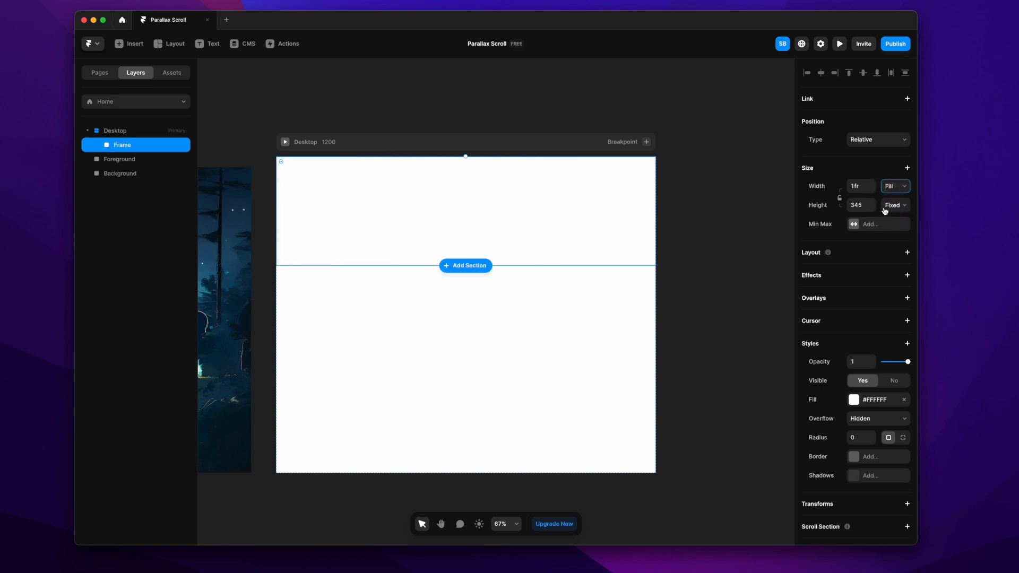
Step: Set the frame's fixed height to 1200 and lock its aspect ratio
{"action": "left_click", "coordinate": [898, 206]}
{"action": "left_click", "coordinate": [862, 205]}
{"action": "type", "text": "1200"}
{"action": "key", "text": "Return"}
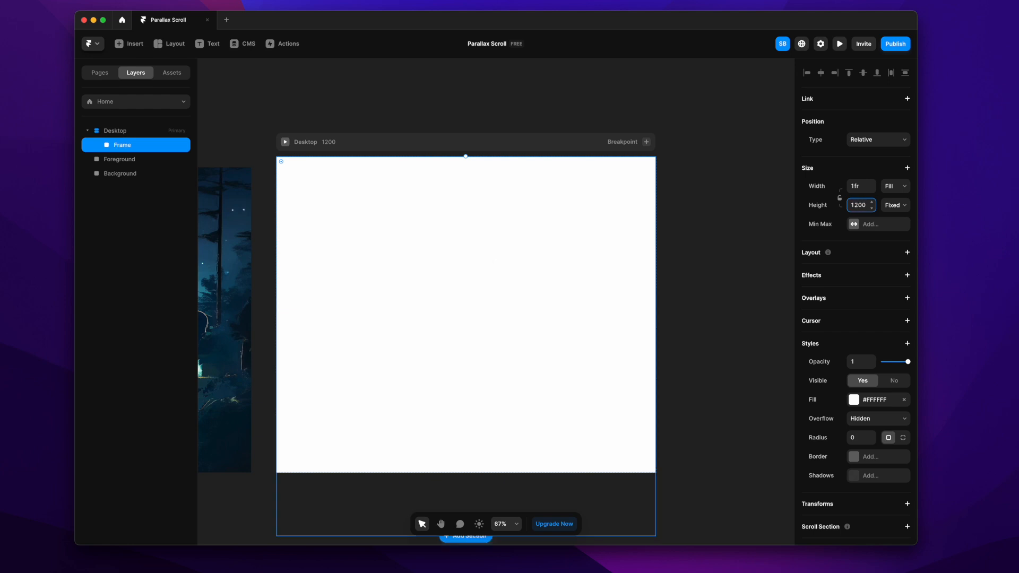
{"action": "left_click", "coordinate": [839, 198]}
Step: Set the Desktop breakpoint's height to Fit Content
{"action": "scroll", "coordinate": [745, 197], "scroll_direction": "down", "scroll_amount": 3}
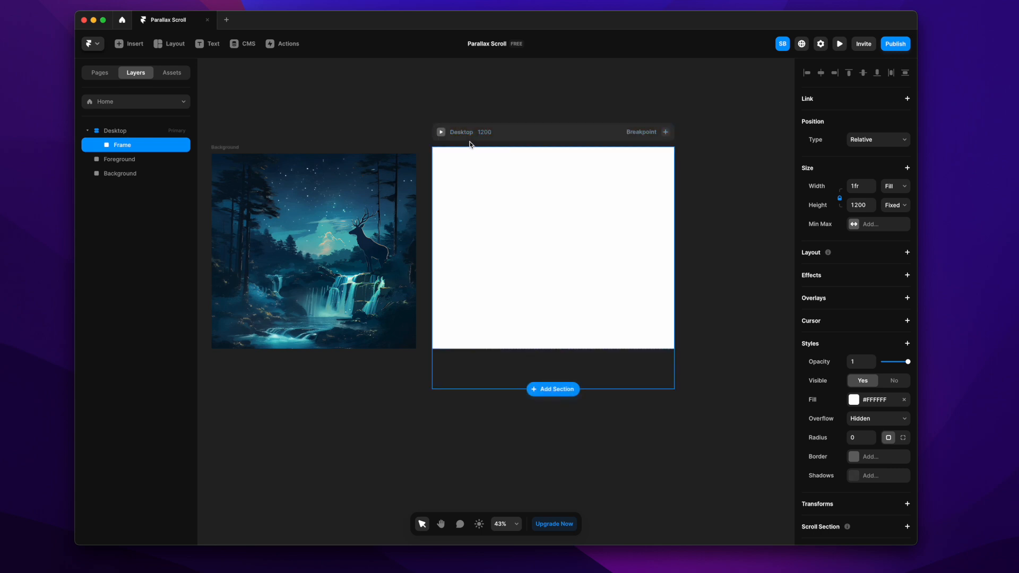
{"action": "left_click", "coordinate": [470, 134]}
{"action": "left_click", "coordinate": [899, 157]}
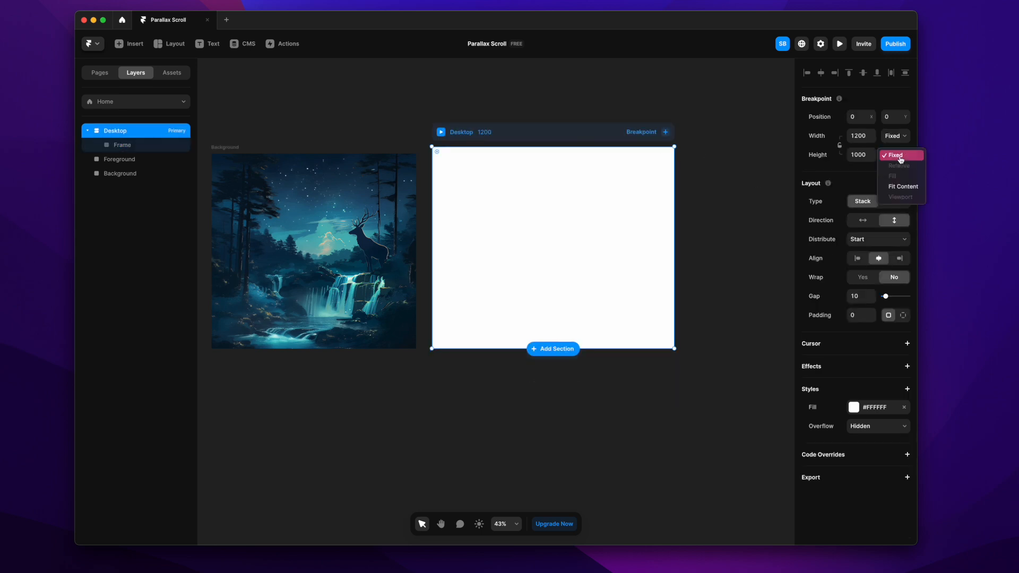
{"action": "left_click", "coordinate": [902, 187]}
Step: Duplicate the frame inside the Desktop breakpoint to add a second section below it
{"action": "left_click", "coordinate": [580, 338]}
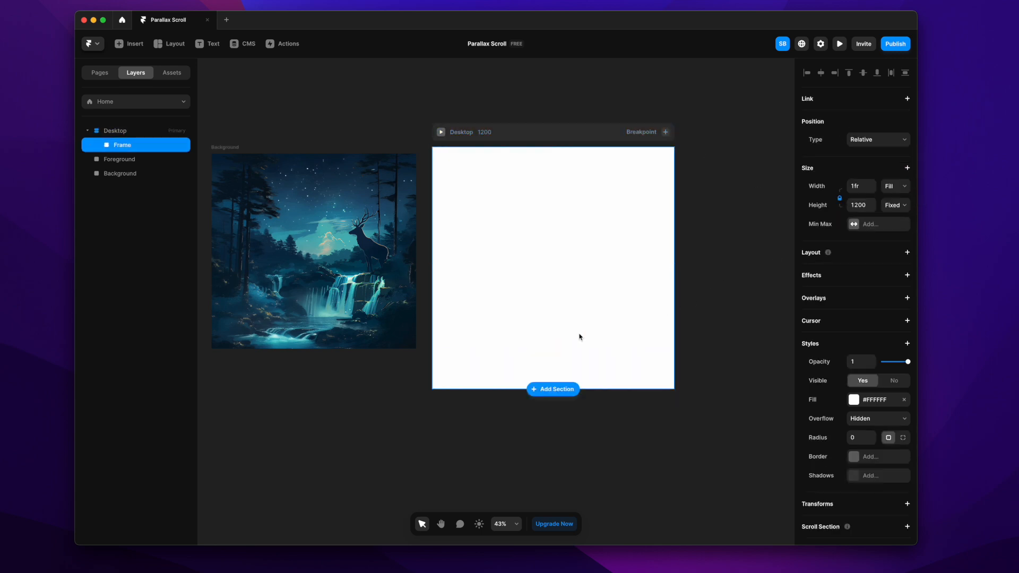
{"action": "key", "text": "super+d"}
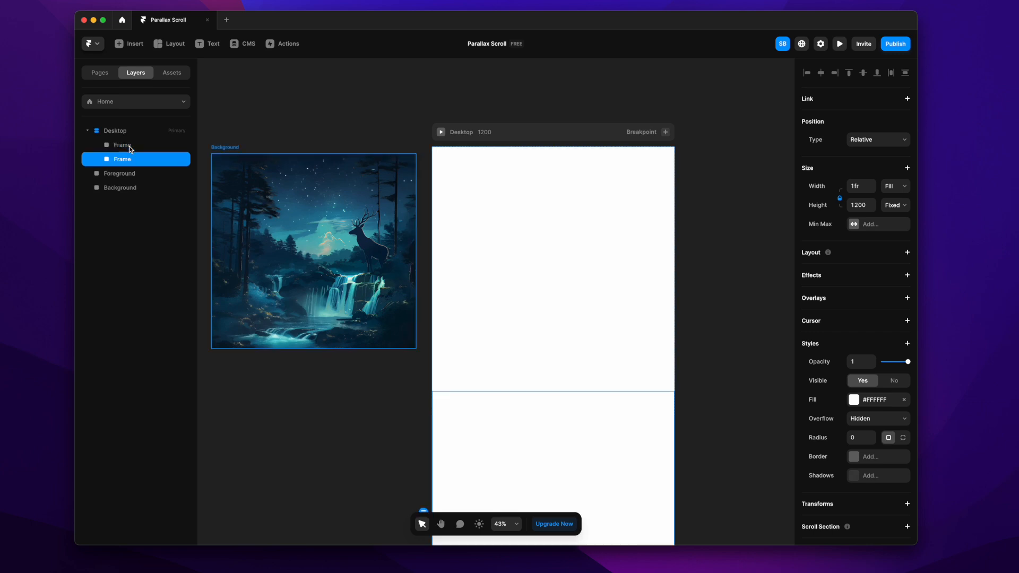
{"action": "scroll", "coordinate": [645, 257], "scroll_direction": "down", "scroll_amount": 3}
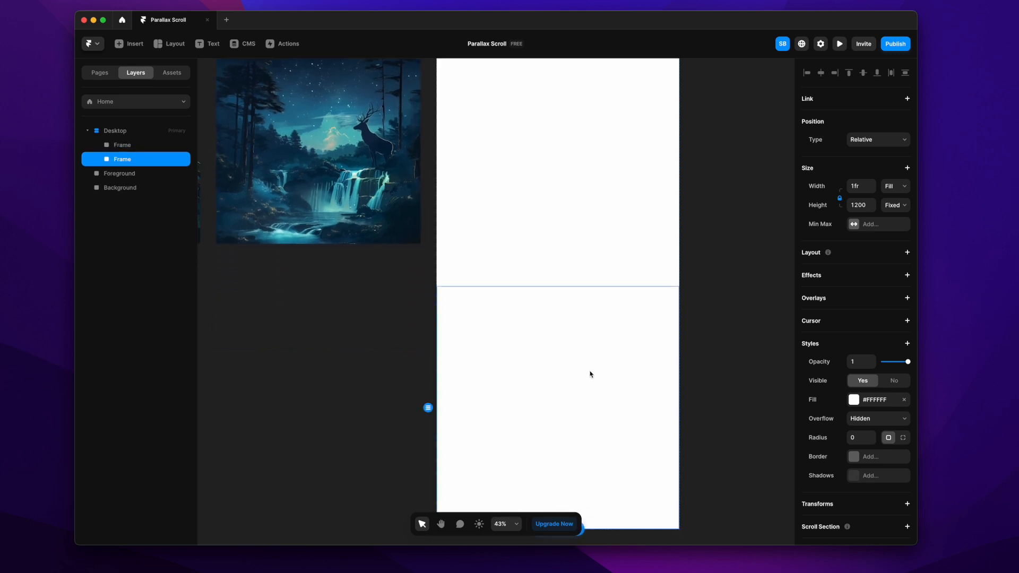
Step: Set the second section frame's fixed height to 500 and its width to Fill
{"action": "left_click", "coordinate": [858, 204]}
{"action": "type", "text": "500"}
{"action": "key", "text": "Return"}
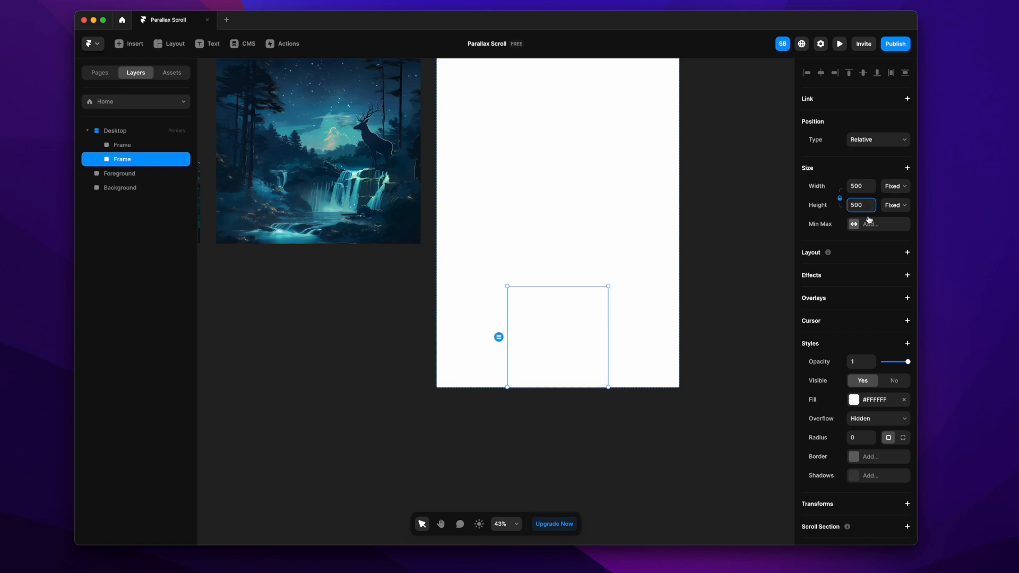
{"action": "left_click", "coordinate": [895, 186]}
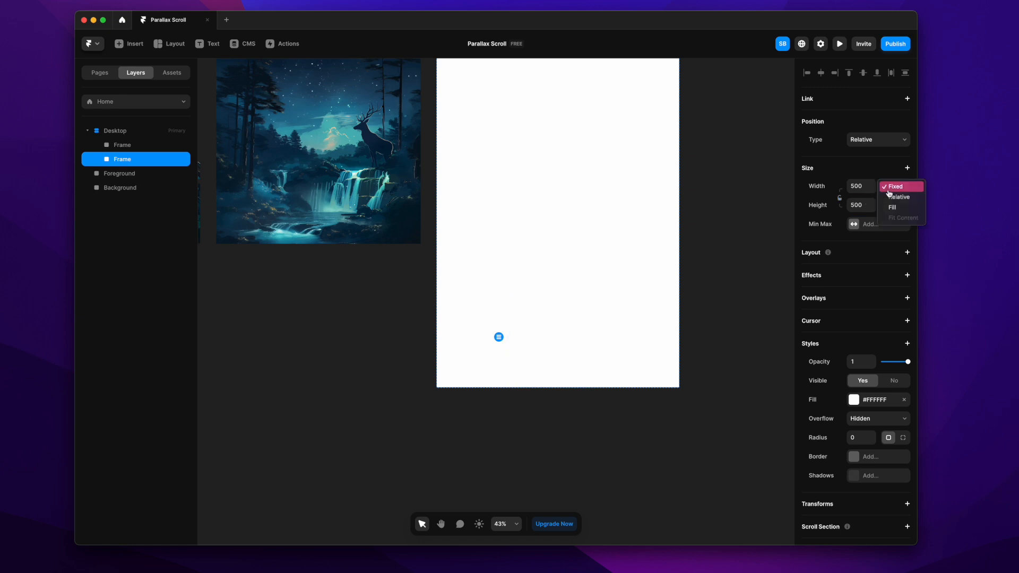
{"action": "left_click", "coordinate": [907, 207]}
{"action": "left_click", "coordinate": [723, 292]}
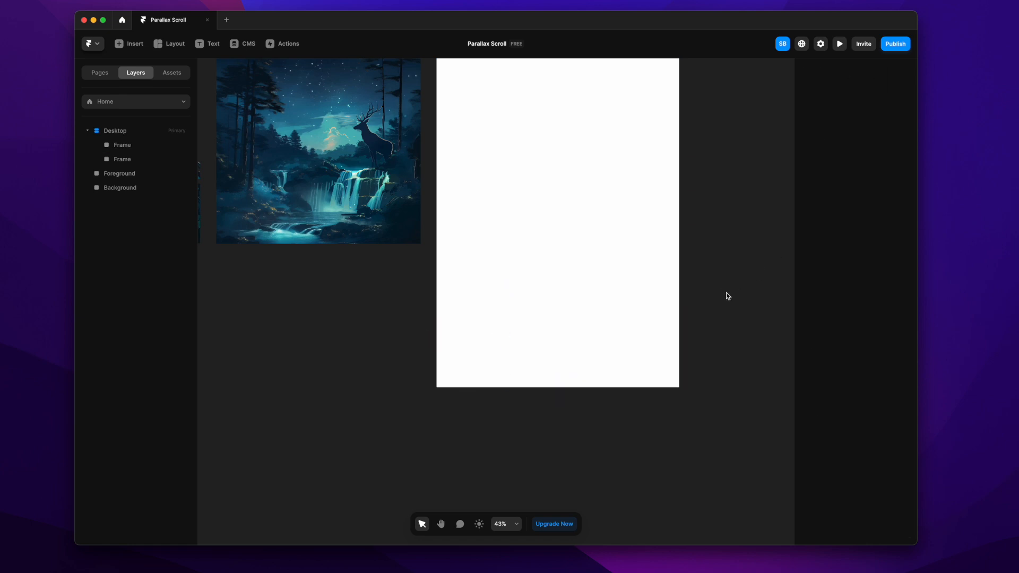
Step: Add a stack layout to the first section frame and place the Background image inside it
{"action": "scroll", "coordinate": [728, 296], "scroll_direction": "up", "scroll_amount": 4}
{"action": "left_click", "coordinate": [480, 141]}
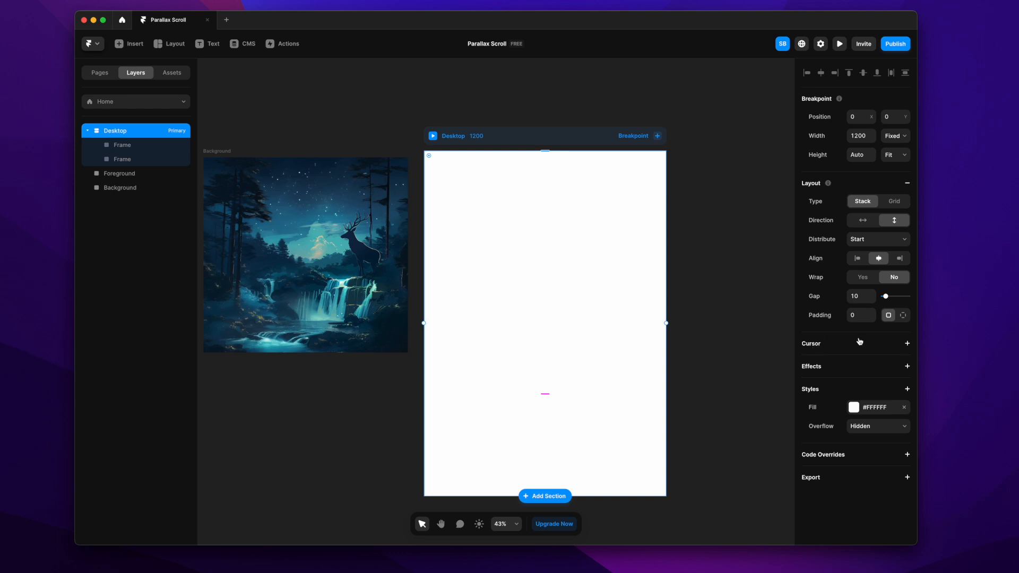
{"action": "left_click", "coordinate": [737, 321]}
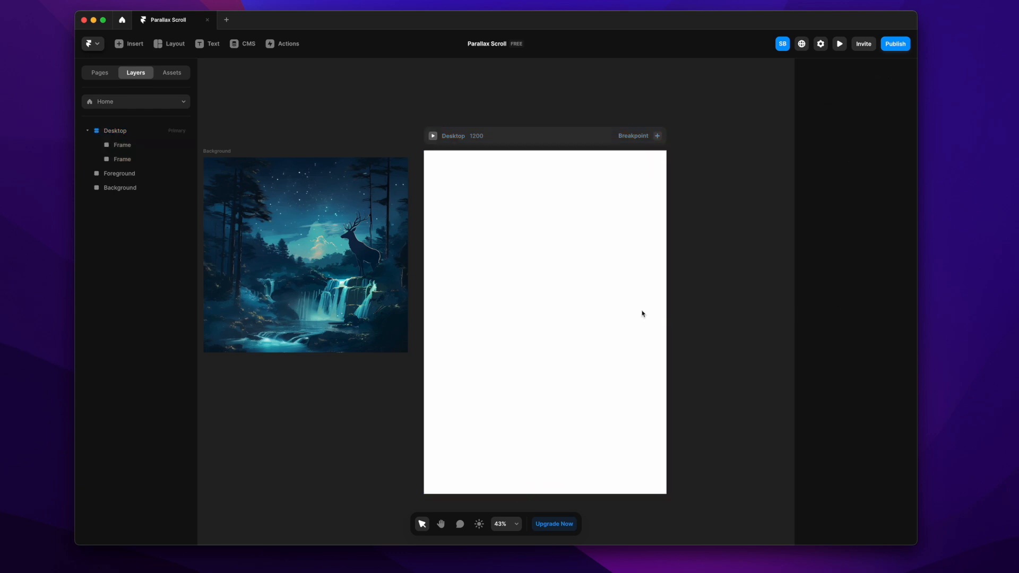
{"action": "left_click", "coordinate": [568, 285]}
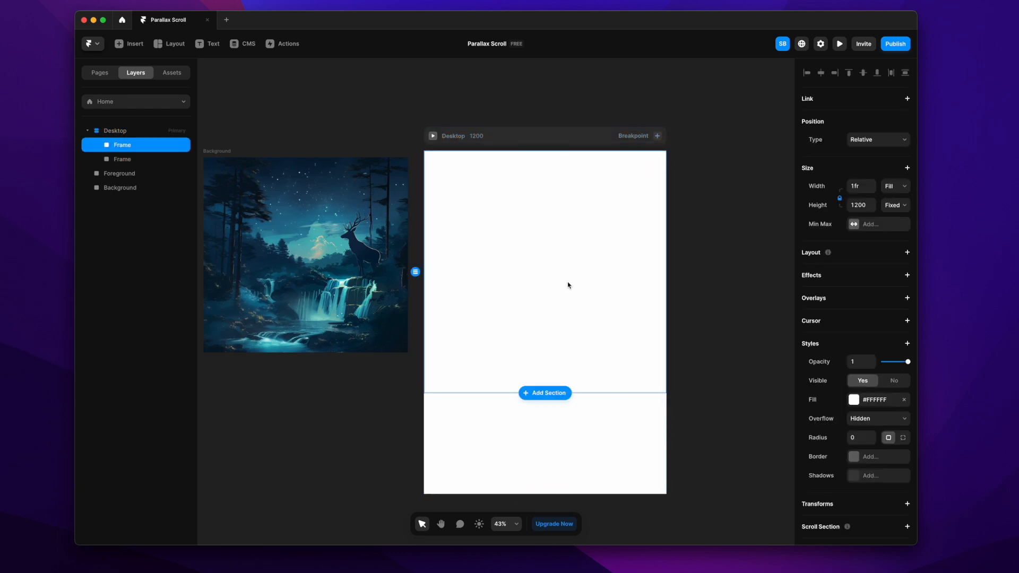
{"action": "left_click", "coordinate": [907, 253]}
{"action": "left_click_drag", "start_coordinate": [342, 259], "coordinate": [551, 268]}
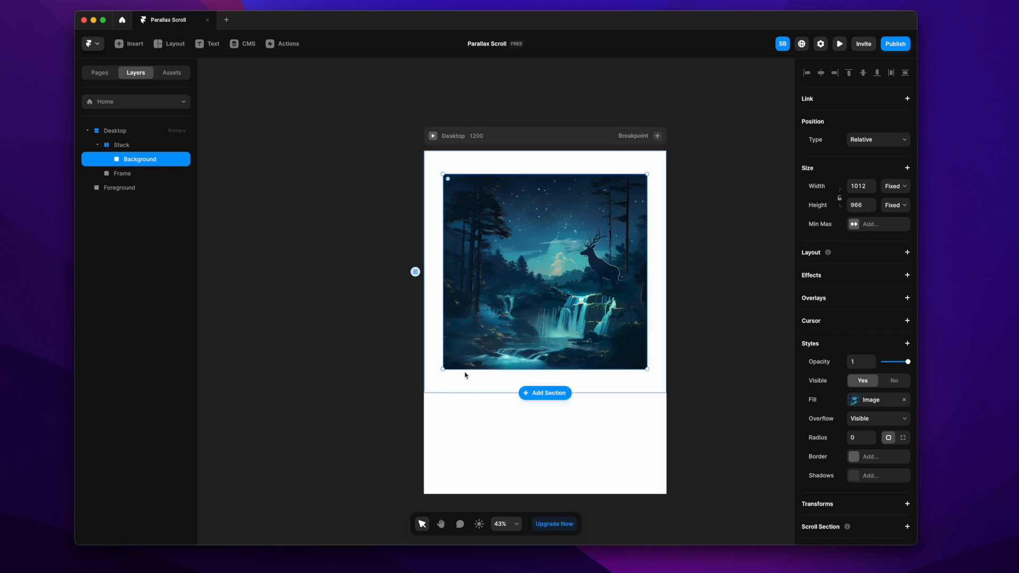
Step: Enlarge the Background image to about 1285 by 1227 and set its position type to Absolute
{"action": "left_click_drag", "start_coordinate": [443, 368], "coordinate": [389, 428]}
{"action": "left_click", "coordinate": [884, 141]}
{"action": "left_click", "coordinate": [879, 133]}
Step: Set all four position offsets of the Background image to 0 so it fills the stack
{"action": "left_click", "coordinate": [861, 139]}
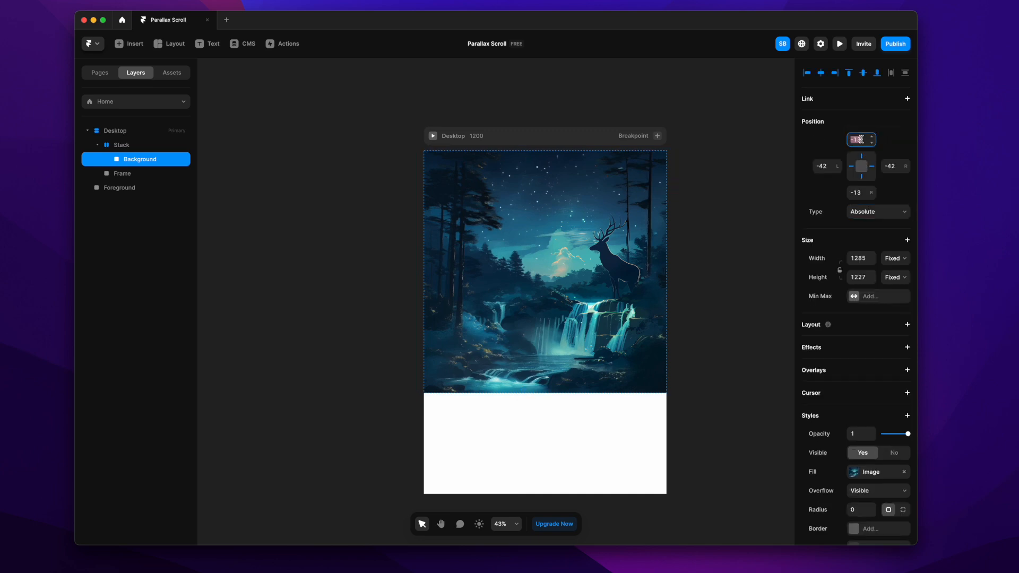
{"action": "type", "text": "0"}
{"action": "key", "text": "Return"}
{"action": "left_click", "coordinate": [821, 166]}
{"action": "type", "text": "0"}
{"action": "key", "text": "Return"}
{"action": "left_click", "coordinate": [859, 193]}
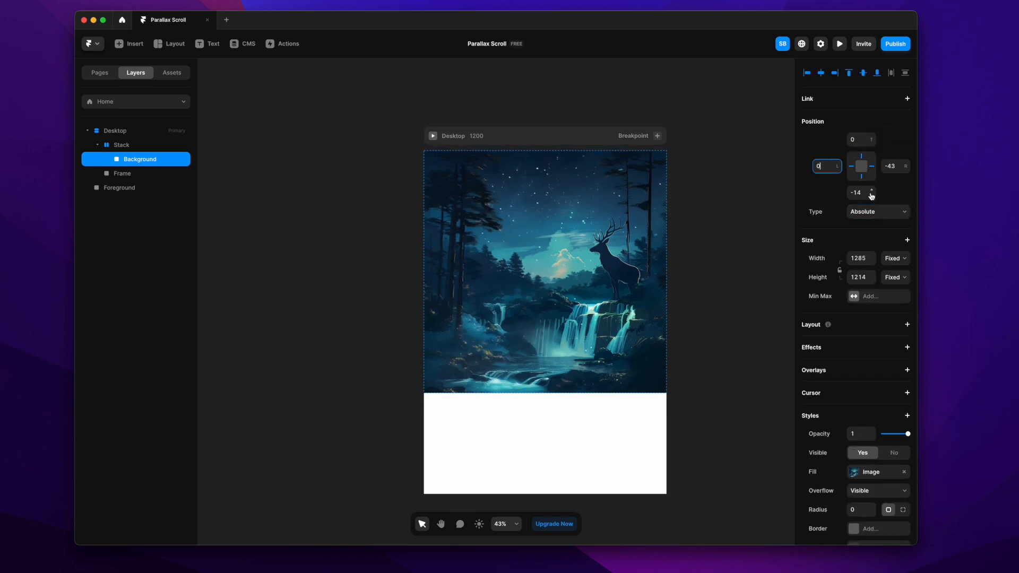
{"action": "type", "text": "0"}
{"action": "left_click", "coordinate": [895, 167]}
{"action": "type", "text": "0"}
{"action": "key", "text": "Return"}
{"action": "left_click", "coordinate": [736, 226]}
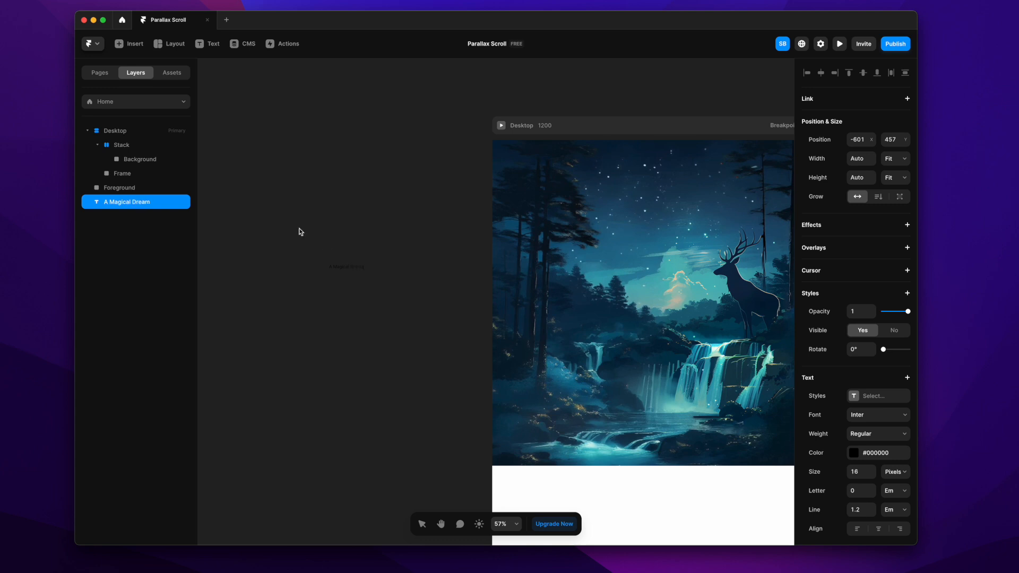
Step: Set the "A Magical Dream" text's color to #FFFFFF and its size to 90 pixels
{"action": "left_click", "coordinate": [323, 285]}
{"action": "scroll", "coordinate": [336, 277], "scroll_direction": "up", "scroll_amount": 10}
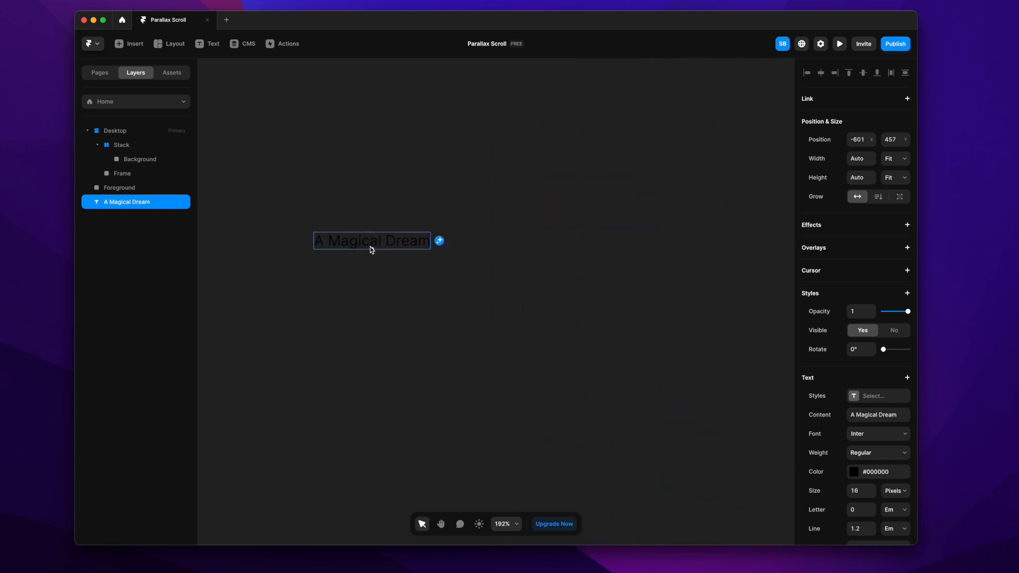
{"action": "left_click", "coordinate": [854, 471]}
{"action": "left_click_drag", "start_coordinate": [769, 442], "coordinate": [624, 364]}
{"action": "left_click", "coordinate": [778, 348]}
{"action": "left_click", "coordinate": [858, 491]}
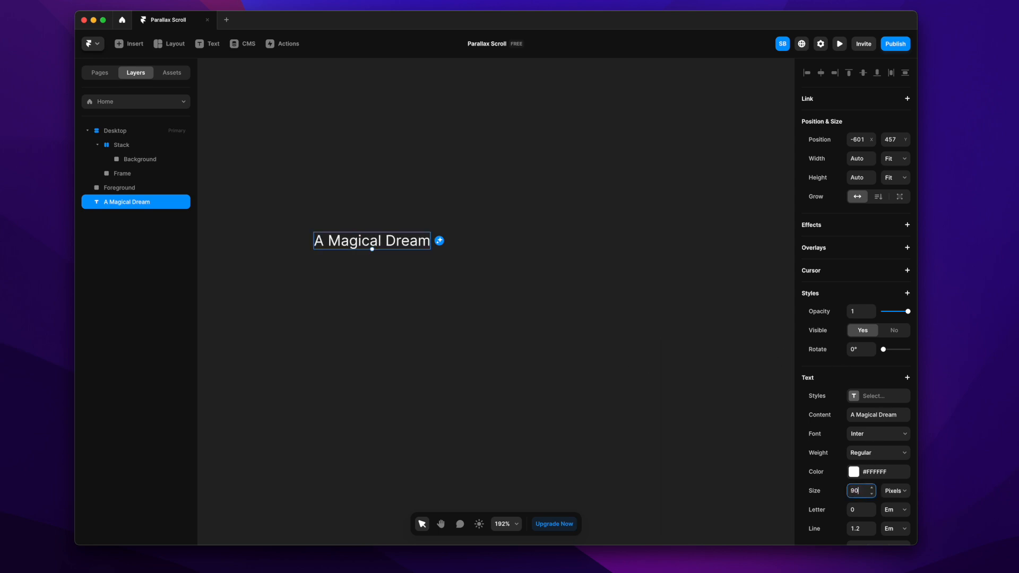
{"action": "type", "text": "90"}
{"action": "key", "text": "Return"}
Step: Move the title text clear of the Desktop breakpoint and change its font to Adamina
{"action": "scroll", "coordinate": [408, 398], "scroll_direction": "down", "scroll_amount": 10}
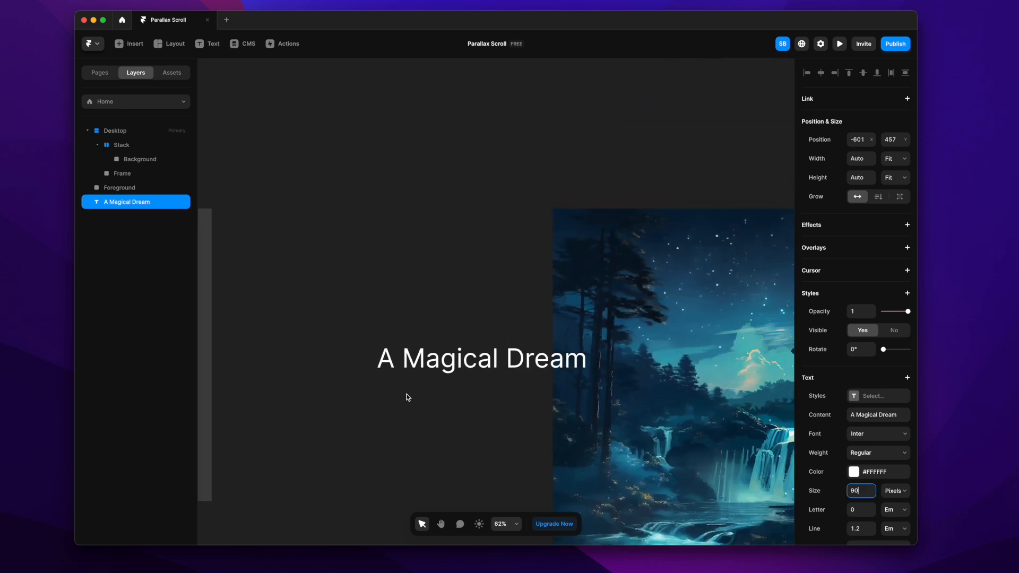
{"action": "left_click_drag", "start_coordinate": [462, 349], "coordinate": [402, 350]}
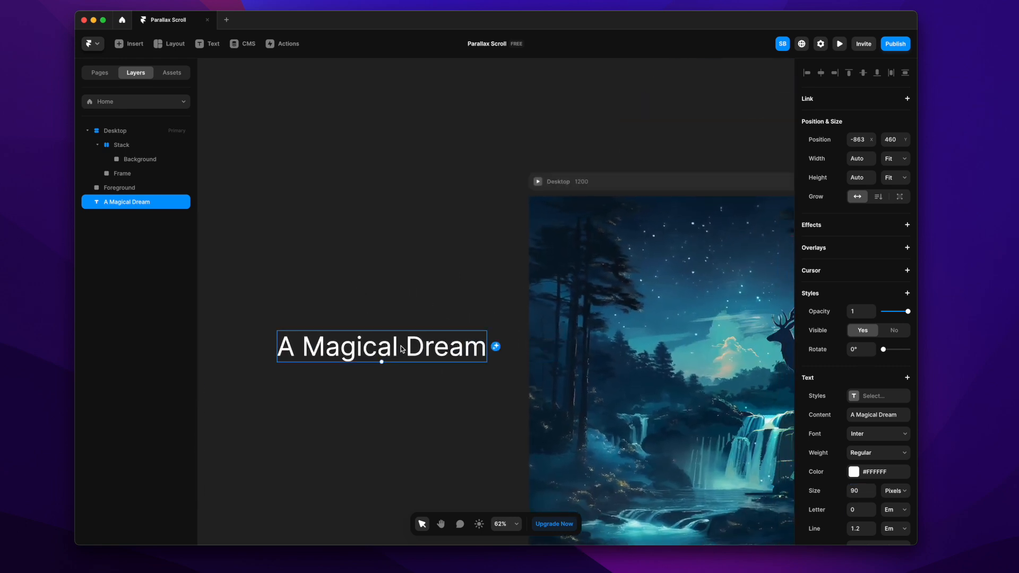
{"action": "scroll", "coordinate": [859, 463], "scroll_direction": "down", "scroll_amount": 3}
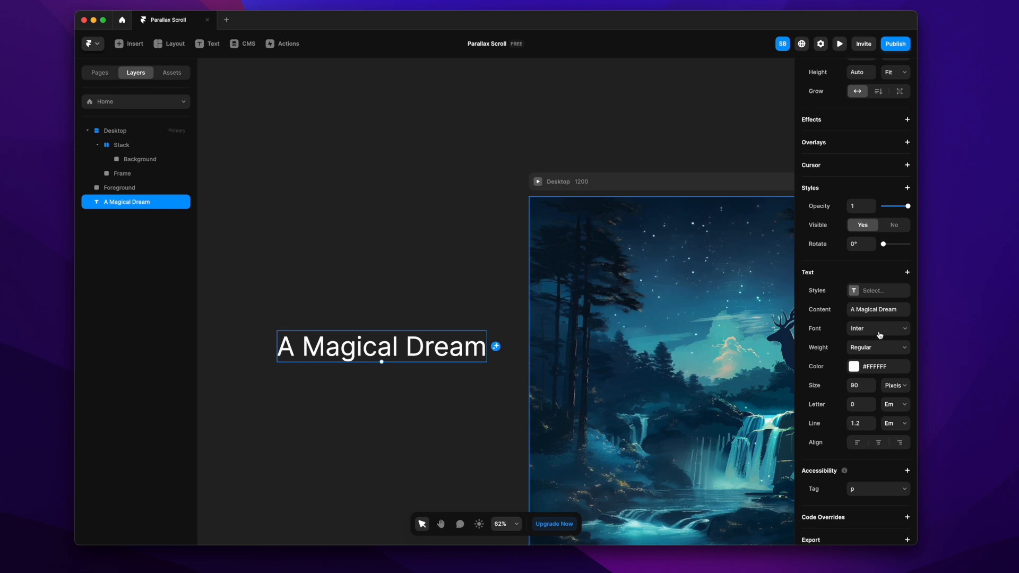
{"action": "left_click", "coordinate": [880, 331]}
{"action": "left_click", "coordinate": [725, 452]}
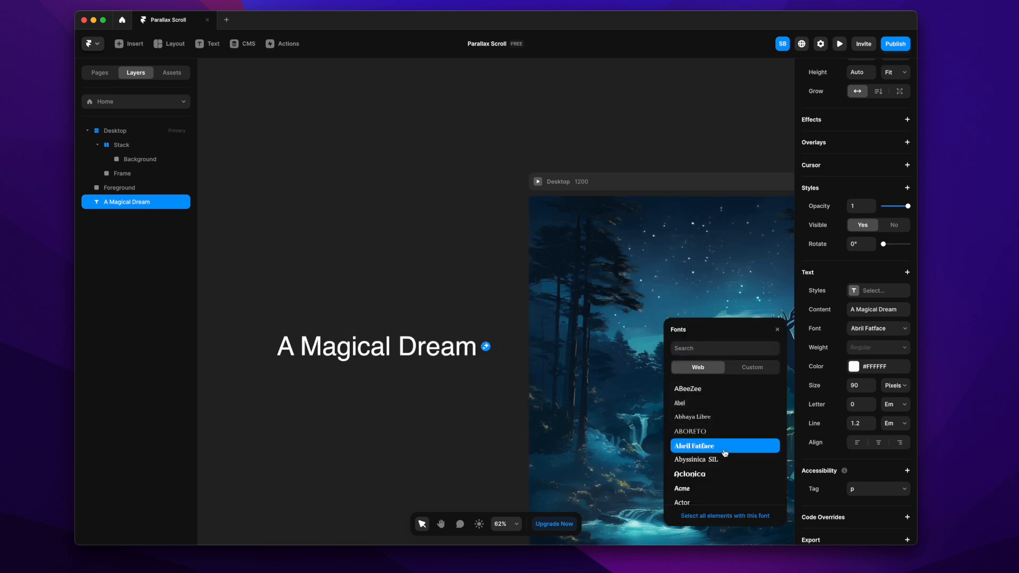
{"action": "scroll", "coordinate": [735, 443], "scroll_direction": "down", "scroll_amount": 3}
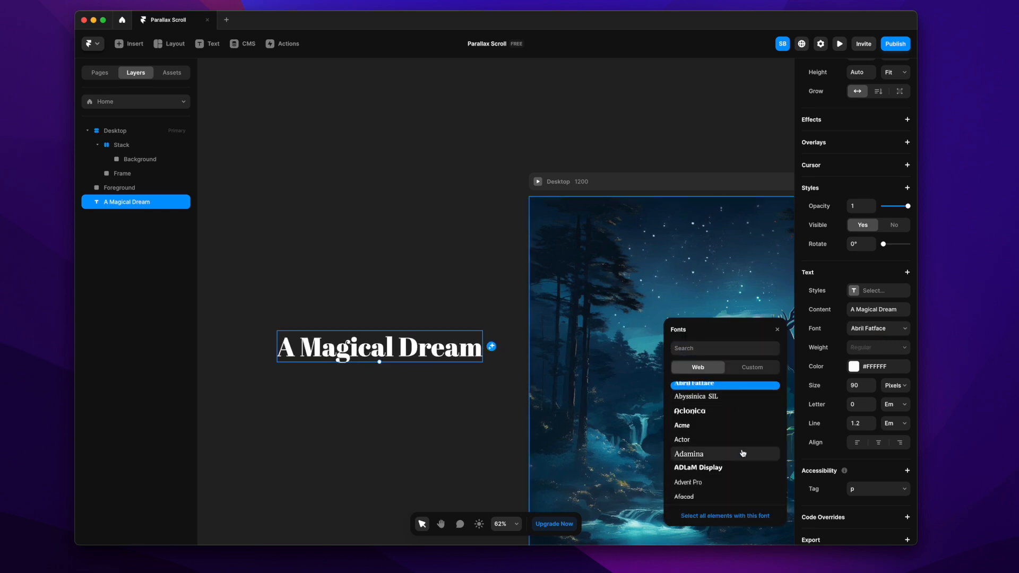
{"action": "scroll", "coordinate": [721, 462], "scroll_direction": "up", "scroll_amount": 1}
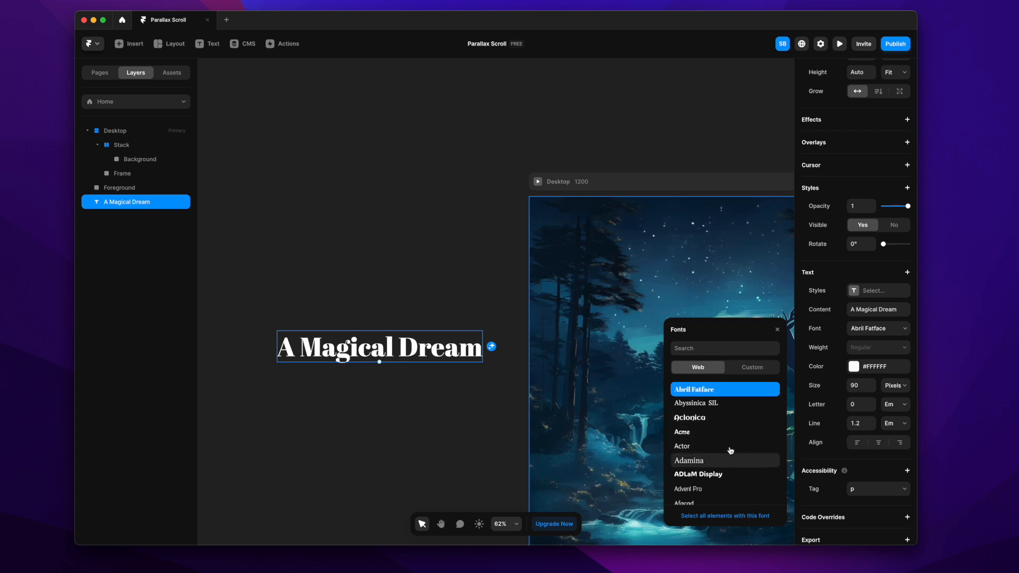
{"action": "left_click", "coordinate": [715, 477]}
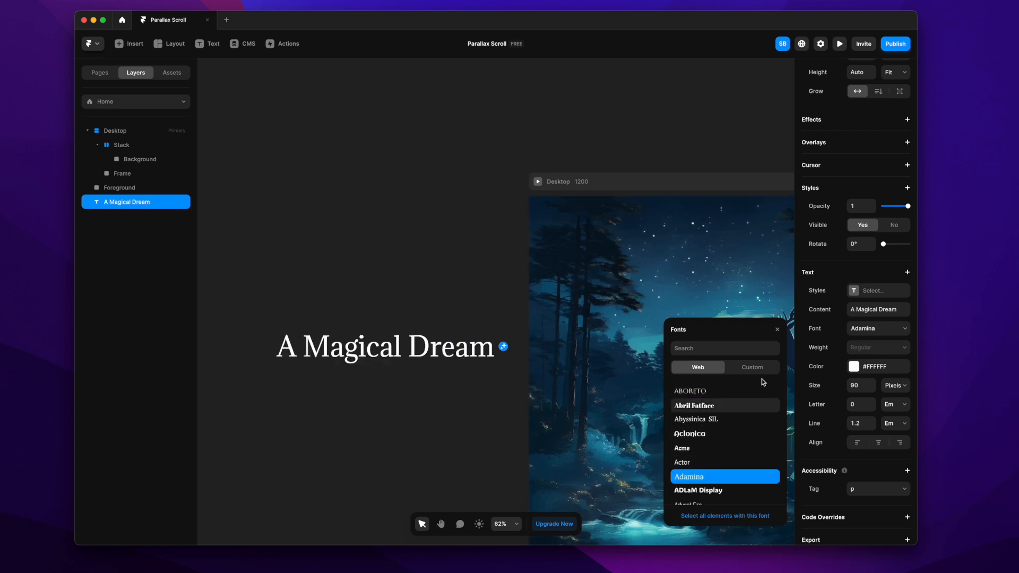
{"action": "left_click", "coordinate": [779, 331]}
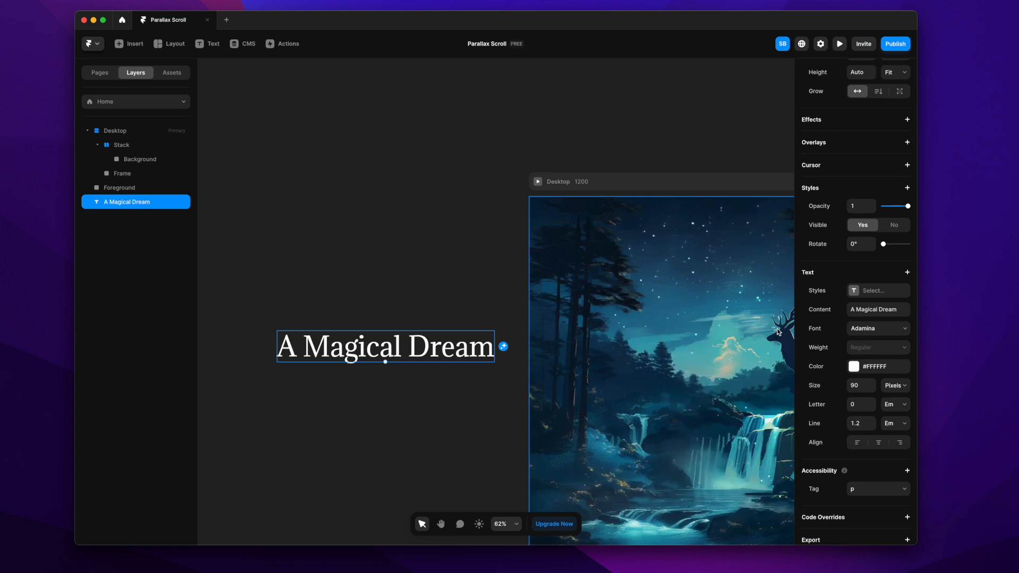
Step: Place the title text on the waterfall image, horizontally centered, and reorder its layer into the Stack above Background
{"action": "scroll", "coordinate": [429, 389], "scroll_direction": "down", "scroll_amount": 3}
{"action": "left_click_drag", "start_coordinate": [387, 357], "coordinate": [624, 319]}
{"action": "left_click", "coordinate": [107, 160]}
{"action": "left_click", "coordinate": [107, 160]}
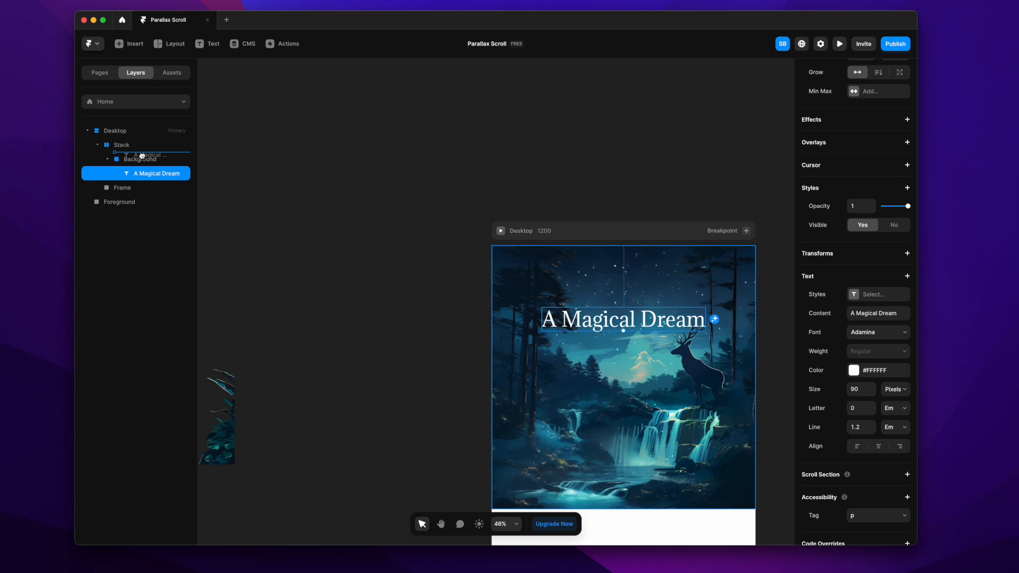
{"action": "left_click_drag", "start_coordinate": [142, 156], "coordinate": [143, 158]}
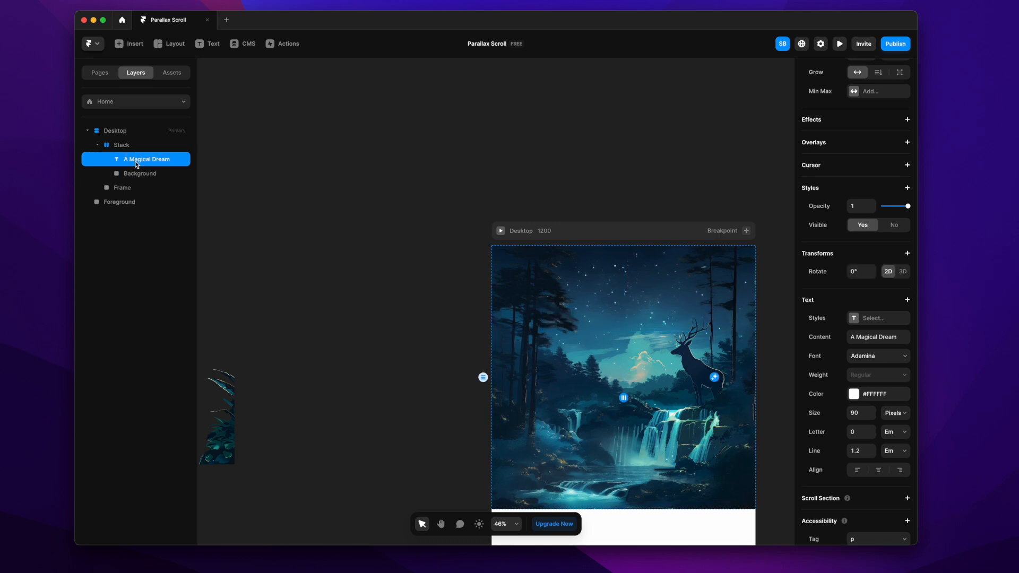
Step: Set the title text's position type to Absolute and move its layer out of the Stack, directly under Desktop
{"action": "scroll", "coordinate": [888, 198], "scroll_direction": "up", "scroll_amount": 3}
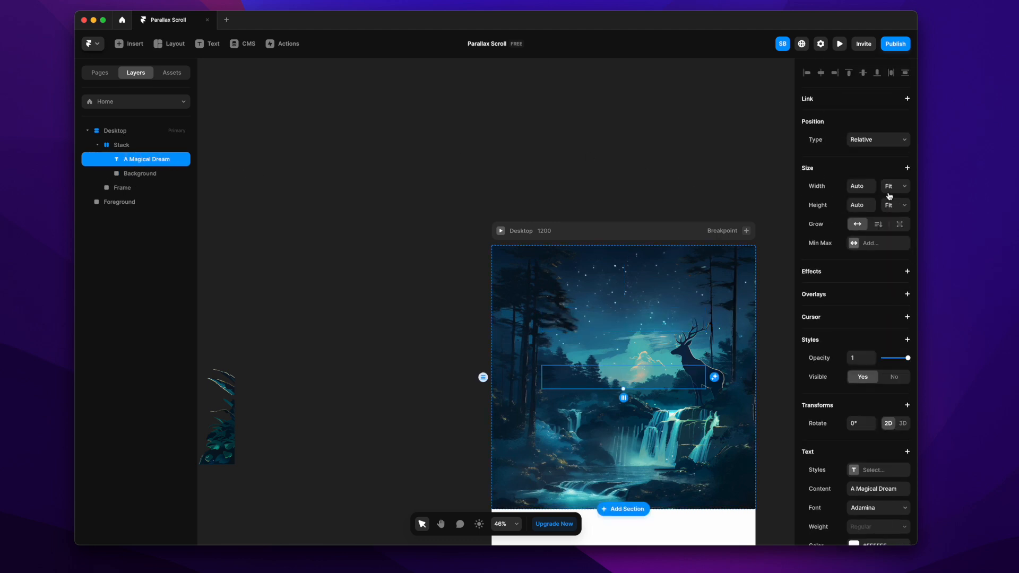
{"action": "left_click", "coordinate": [880, 136]}
{"action": "left_click", "coordinate": [880, 132]}
{"action": "left_click", "coordinate": [851, 167]}
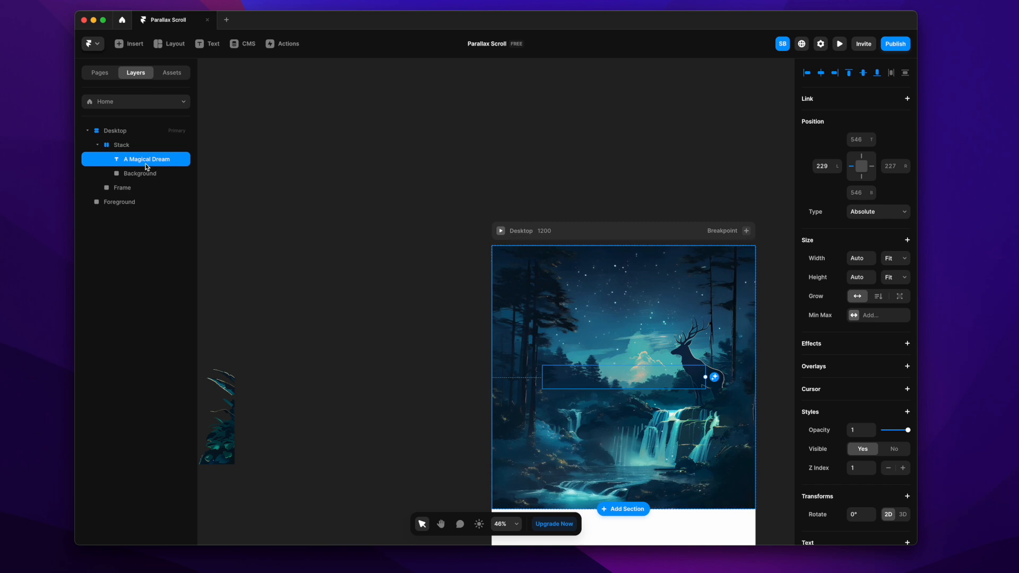
{"action": "left_click_drag", "start_coordinate": [141, 163], "coordinate": [140, 178]}
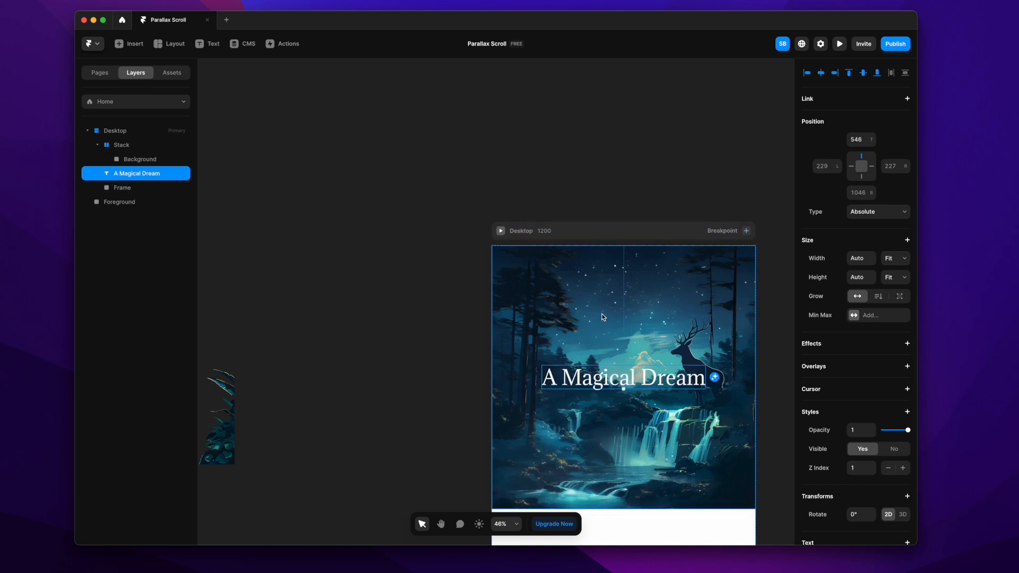
Step: Set the title text's top offset to 180
{"action": "left_click", "coordinate": [857, 141]}
{"action": "type", "text": "180"}
{"action": "key", "text": "Return"}
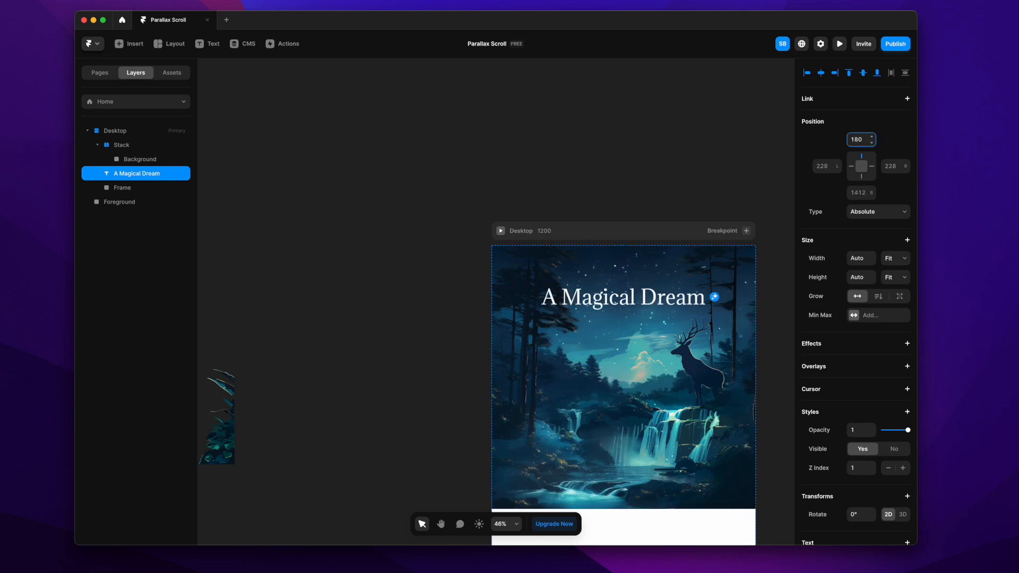
Step: Try a top offset of 200 for the title text
{"action": "left_click", "coordinate": [862, 140]}
{"action": "type", "text": "2"}
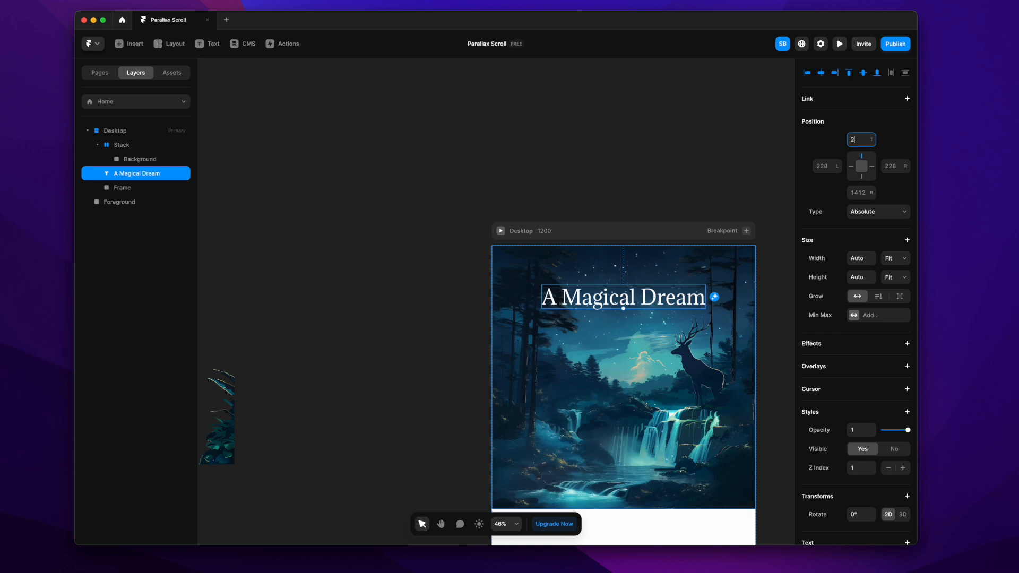
{"action": "type", "text": "00"}
{"action": "key", "text": "Return"}
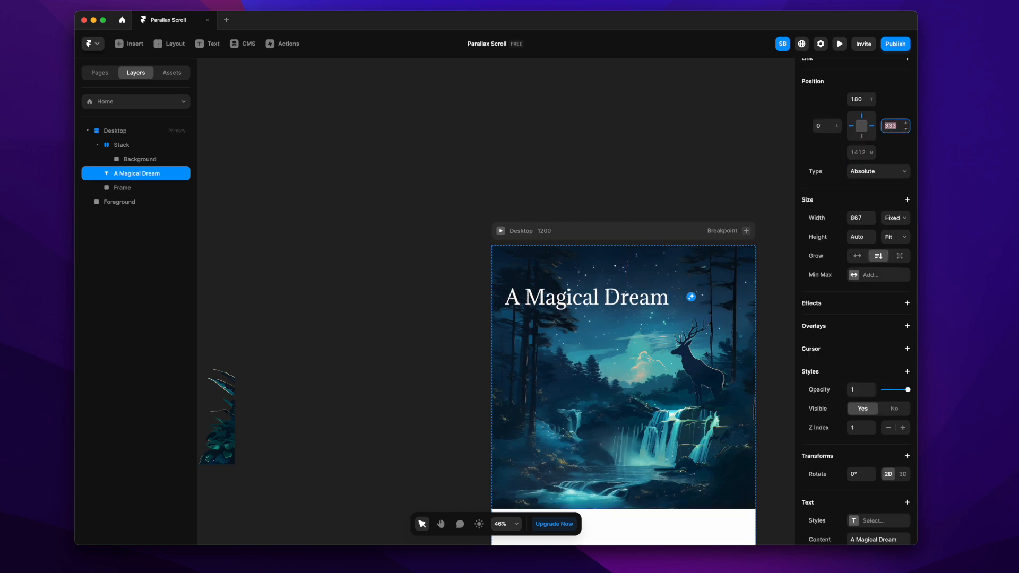
Step: Set the title text's right offset to 0 and break the title before "Dream" so it runs over two lines
{"action": "type", "text": "0"}
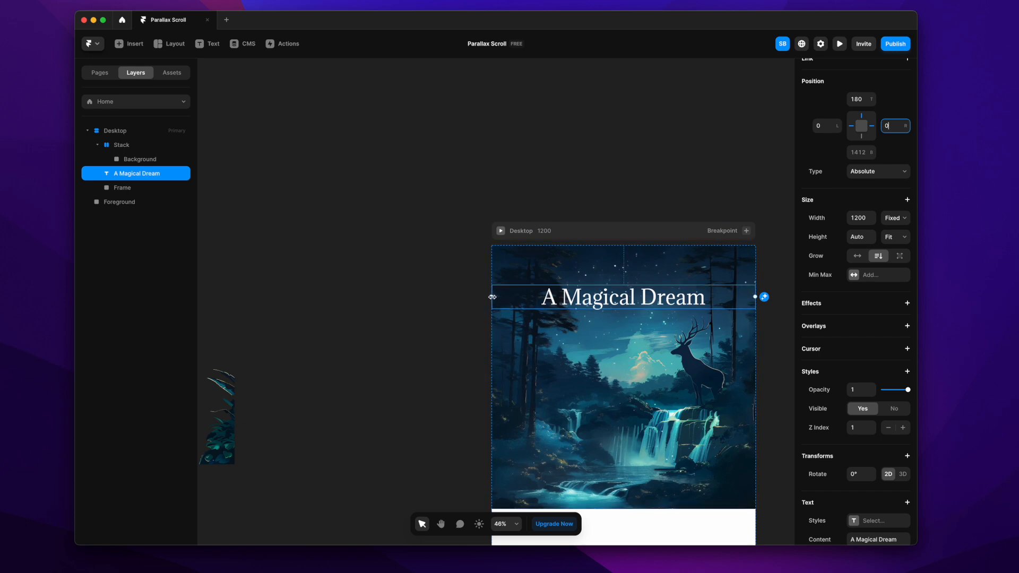
{"action": "scroll", "coordinate": [866, 420], "scroll_direction": "down", "scroll_amount": 4}
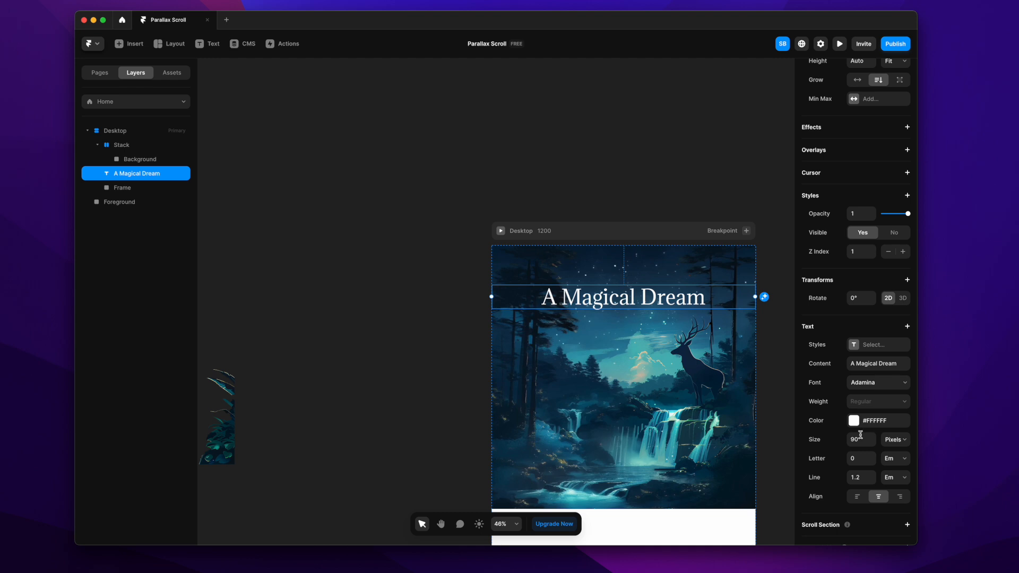
{"action": "double_click", "coordinate": [644, 303]}
{"action": "key", "text": "Left"}
{"action": "key", "text": "Return"}
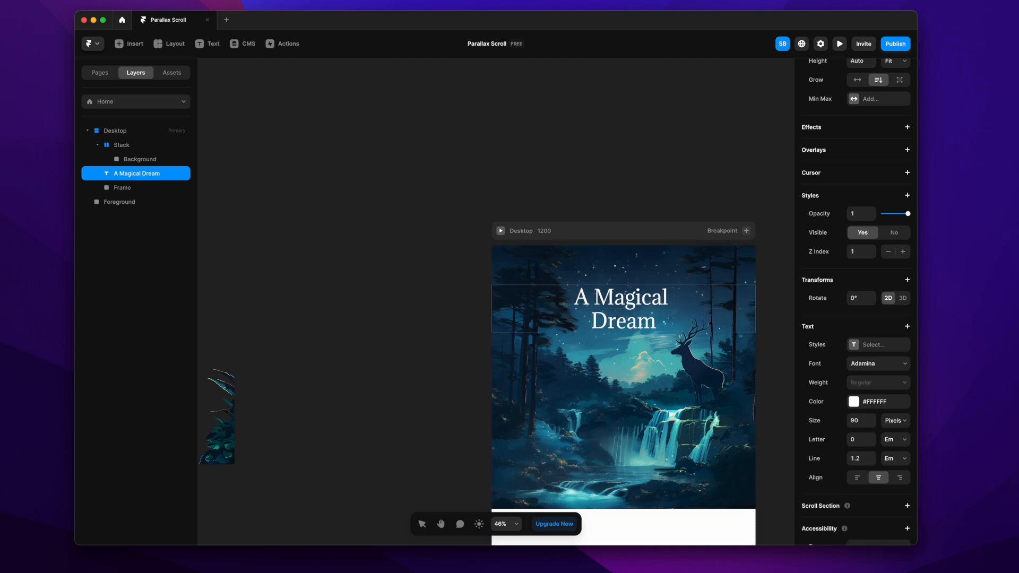
{"action": "key", "text": "Escape"}
Step: Wrap the title text in a new frame
{"action": "scroll", "coordinate": [637, 183], "scroll_direction": "up", "scroll_amount": 3}
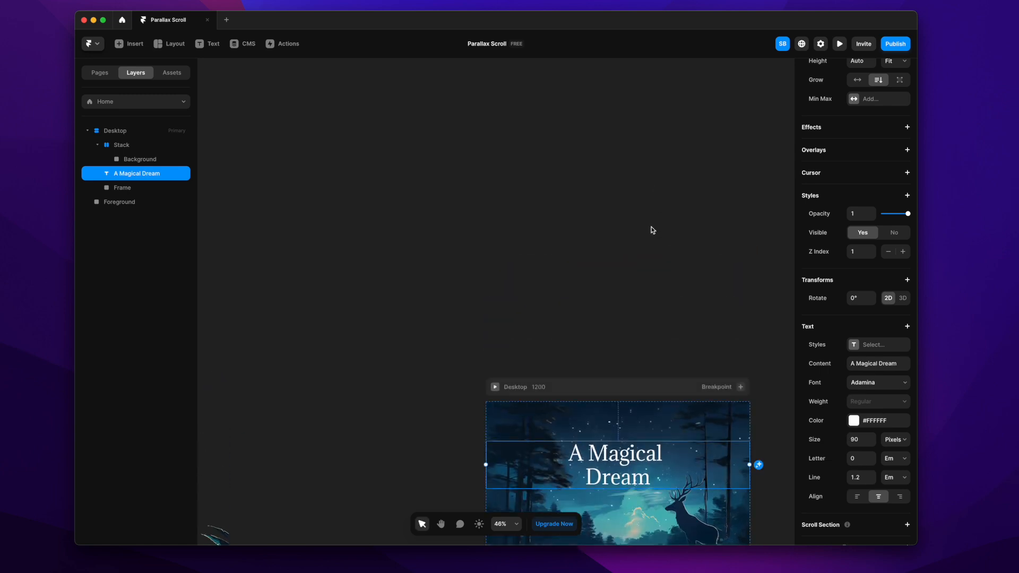
{"action": "scroll", "coordinate": [871, 198], "scroll_direction": "up", "scroll_amount": 2}
{"action": "scroll", "coordinate": [871, 199], "scroll_direction": "up", "scroll_amount": 3}
{"action": "scroll", "coordinate": [694, 302], "scroll_direction": "down", "scroll_amount": 5}
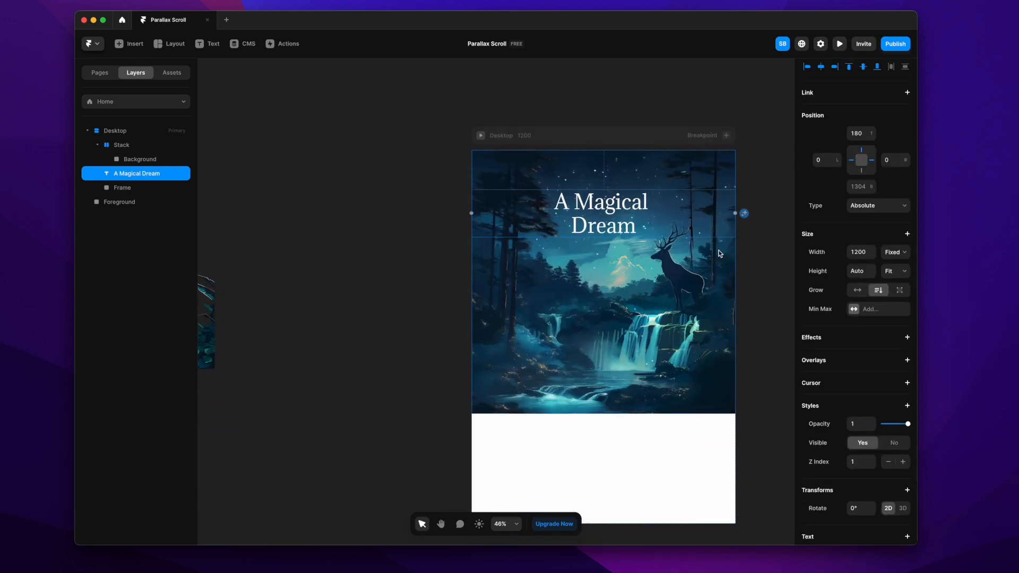
{"action": "right_click", "coordinate": [614, 208]}
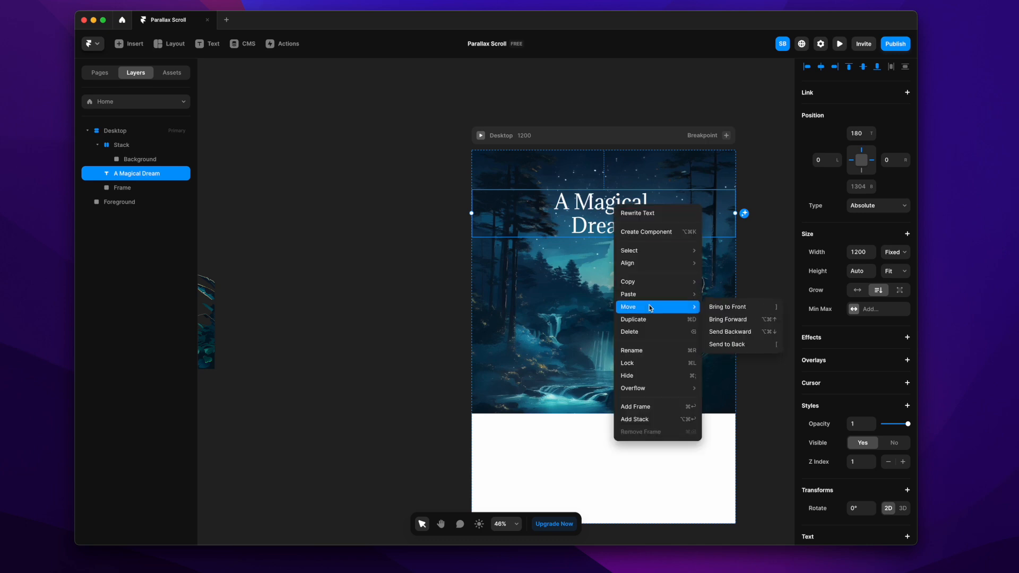
{"action": "left_click", "coordinate": [640, 406]}
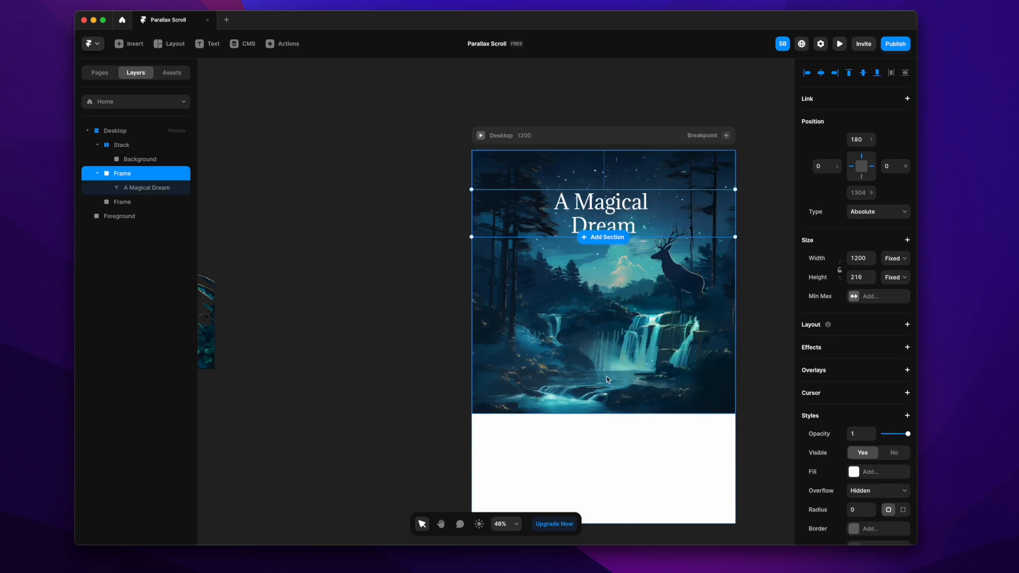
Step: Rename the title's new frame to Text and nest it inside the Stack below the Background layer
{"action": "double_click", "coordinate": [168, 174]}
{"action": "type", "text": "Text"}
{"action": "key", "text": "Return"}
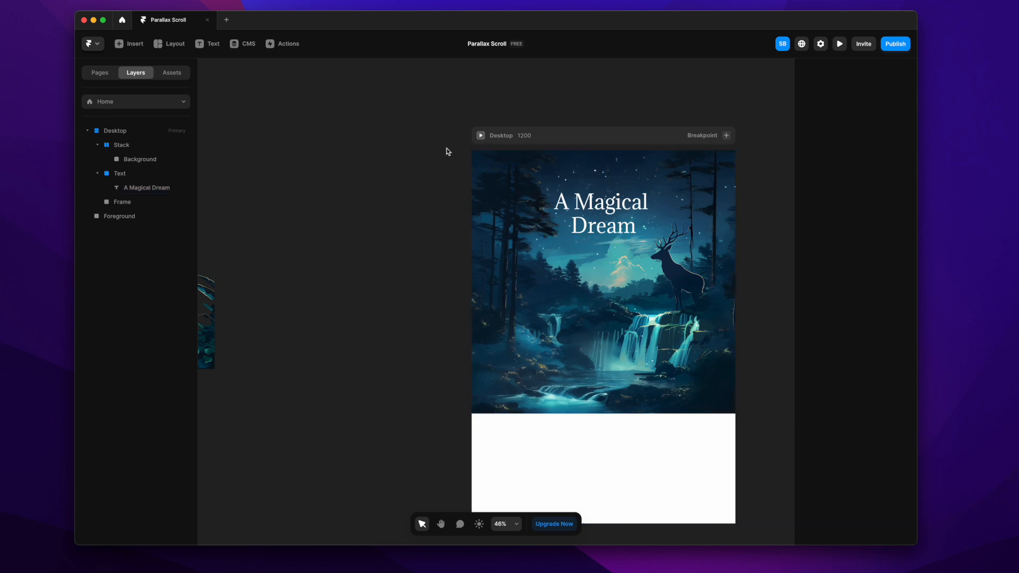
{"action": "left_click", "coordinate": [303, 227]}
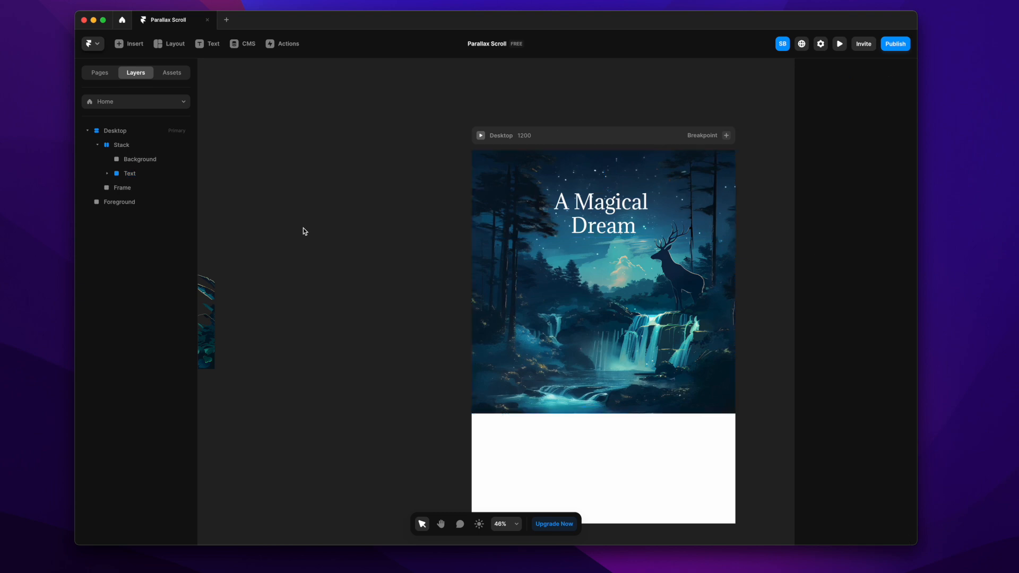
Step: Change the font of the "A Magical Dream" title to Abril Fatface
{"action": "left_click", "coordinate": [627, 226]}
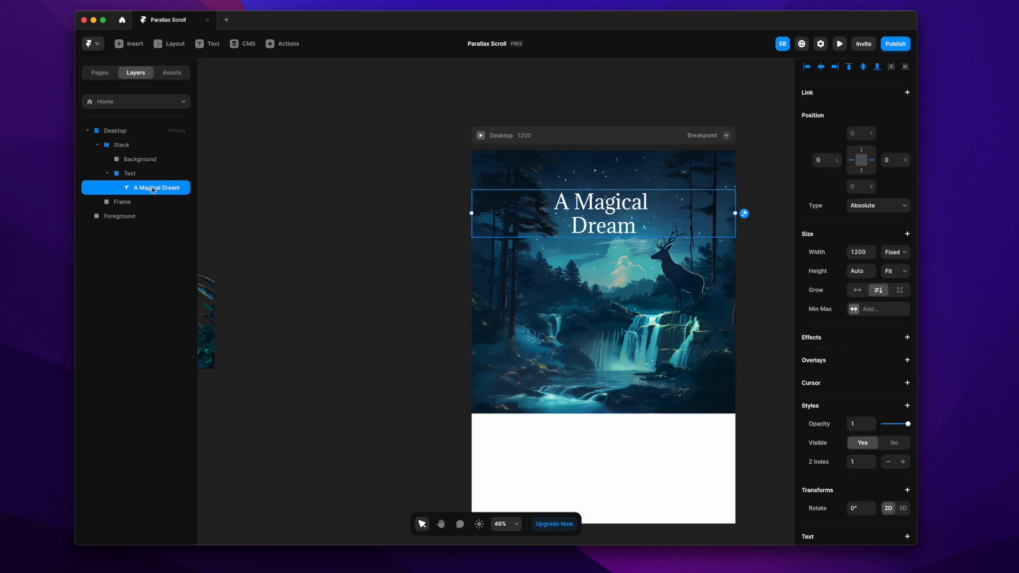
{"action": "scroll", "coordinate": [839, 345], "scroll_direction": "down", "scroll_amount": 5}
{"action": "left_click", "coordinate": [881, 395]}
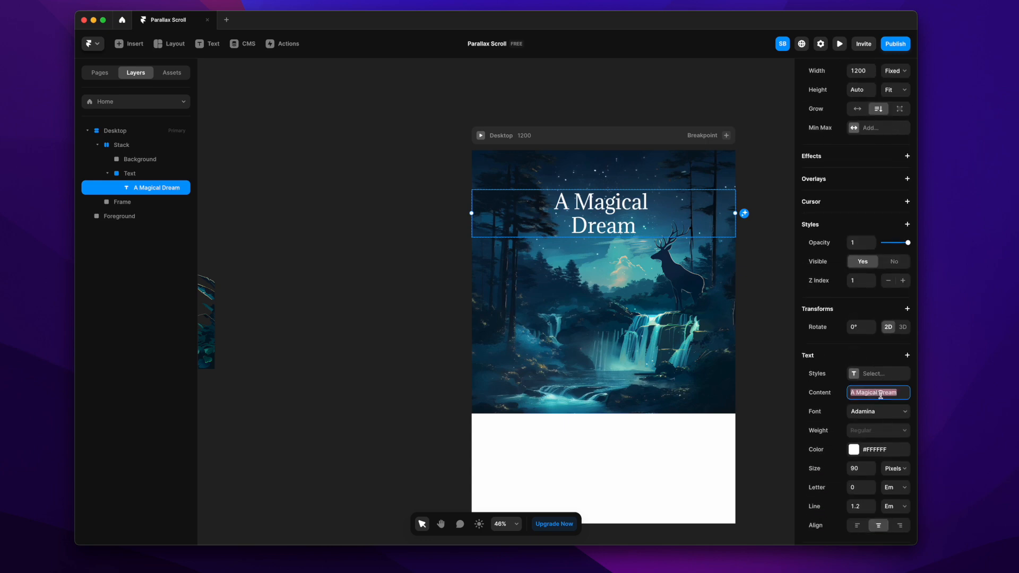
{"action": "left_click", "coordinate": [879, 412]}
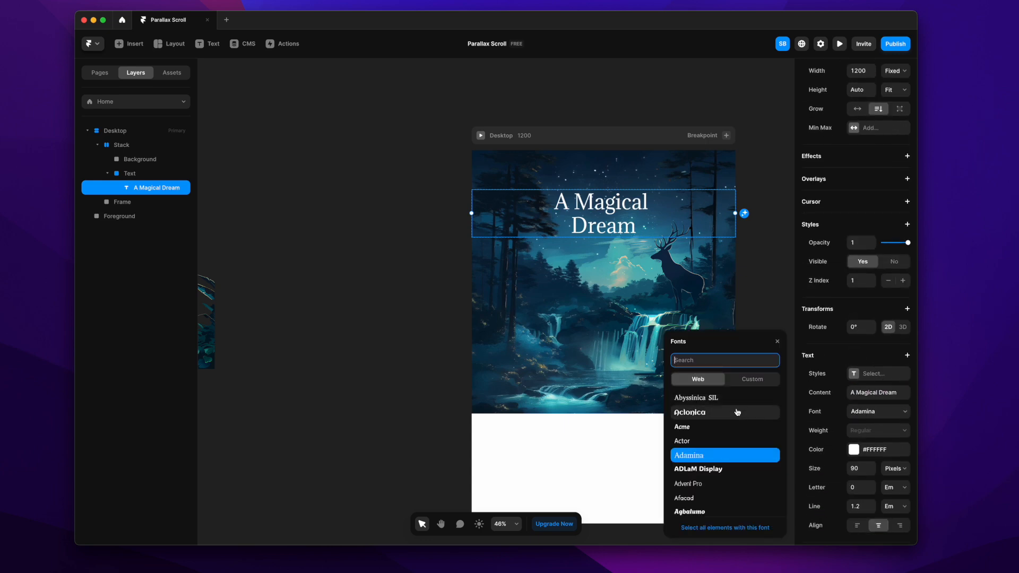
{"action": "scroll", "coordinate": [728, 420], "scroll_direction": "up", "scroll_amount": 2}
{"action": "left_click", "coordinate": [724, 423]}
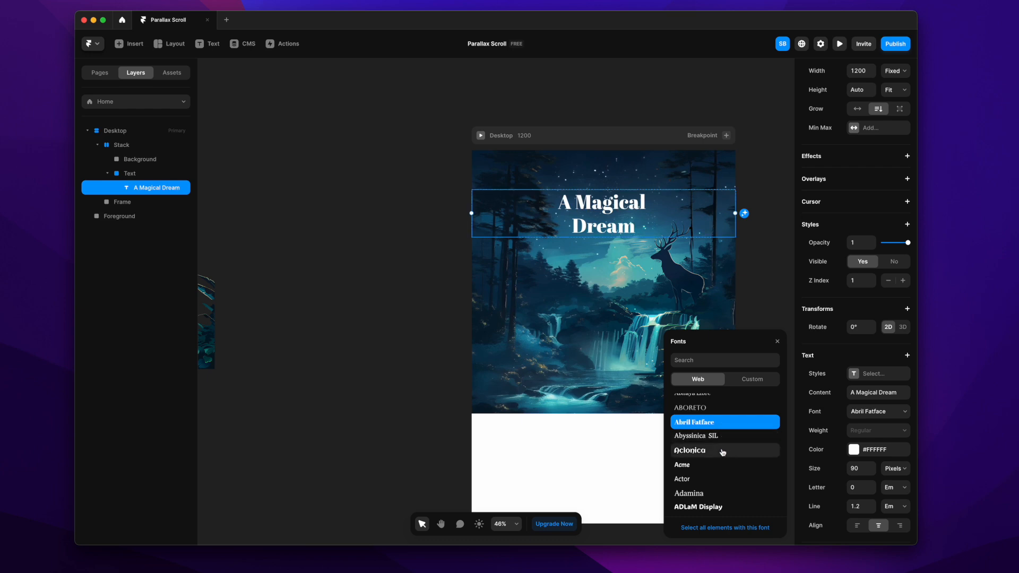
{"action": "left_click", "coordinate": [778, 341]}
{"action": "left_click", "coordinate": [774, 343]}
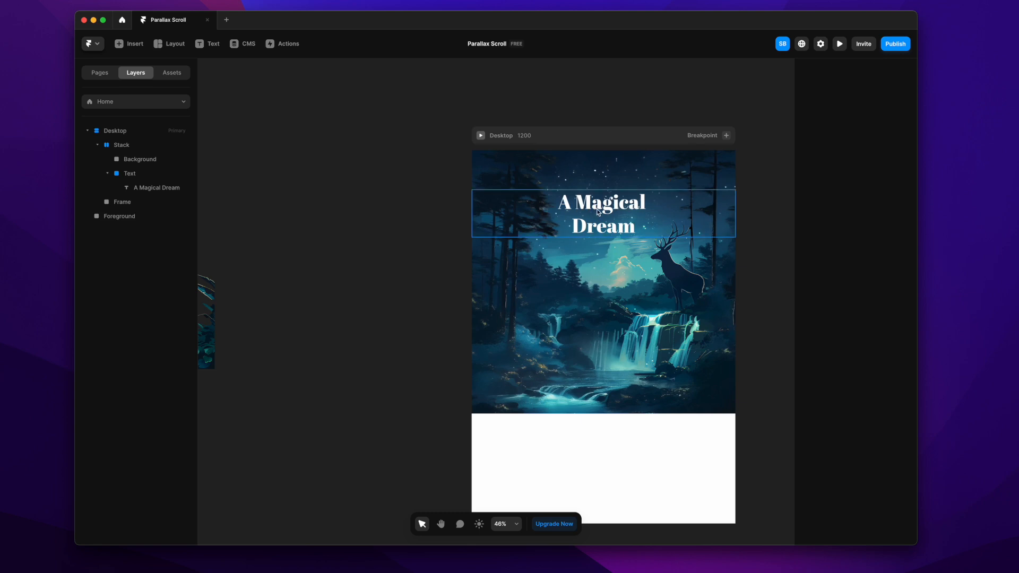
Step: Lower the opacity of the "A Magical Dream" title text to 0.64
{"action": "left_click", "coordinate": [145, 187]}
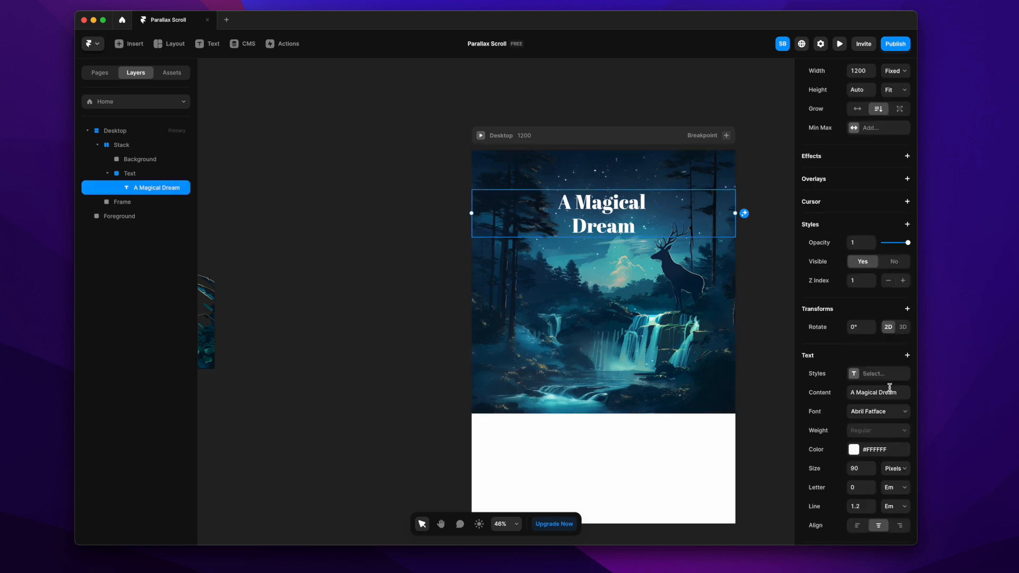
{"action": "left_click_drag", "start_coordinate": [907, 243], "coordinate": [900, 243]}
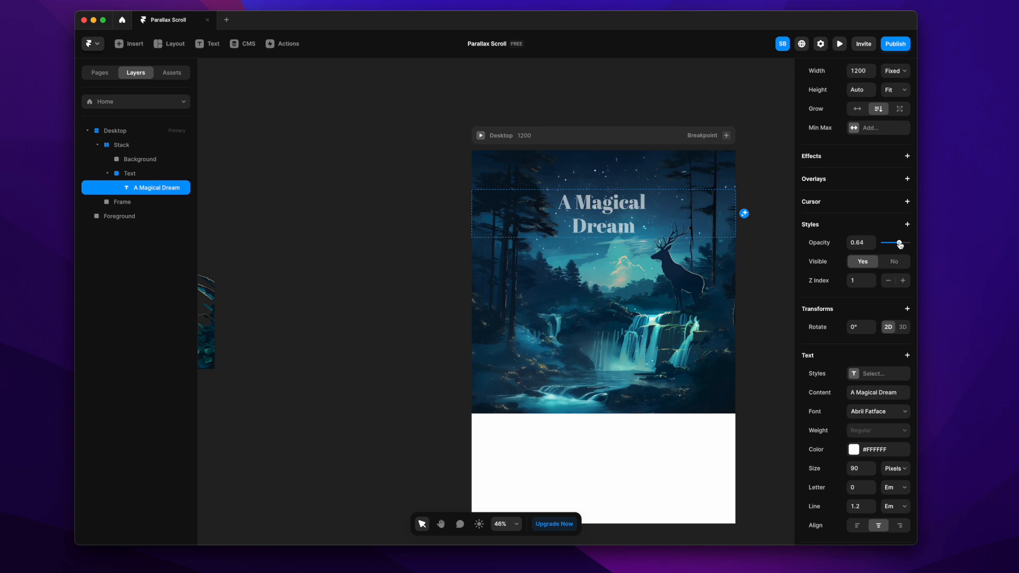
{"action": "left_click", "coordinate": [767, 267]}
Step: Move the Foreground image from the empty canvas onto the background image in the Desktop page
{"action": "scroll", "coordinate": [441, 343], "scroll_direction": "left", "scroll_amount": 2}
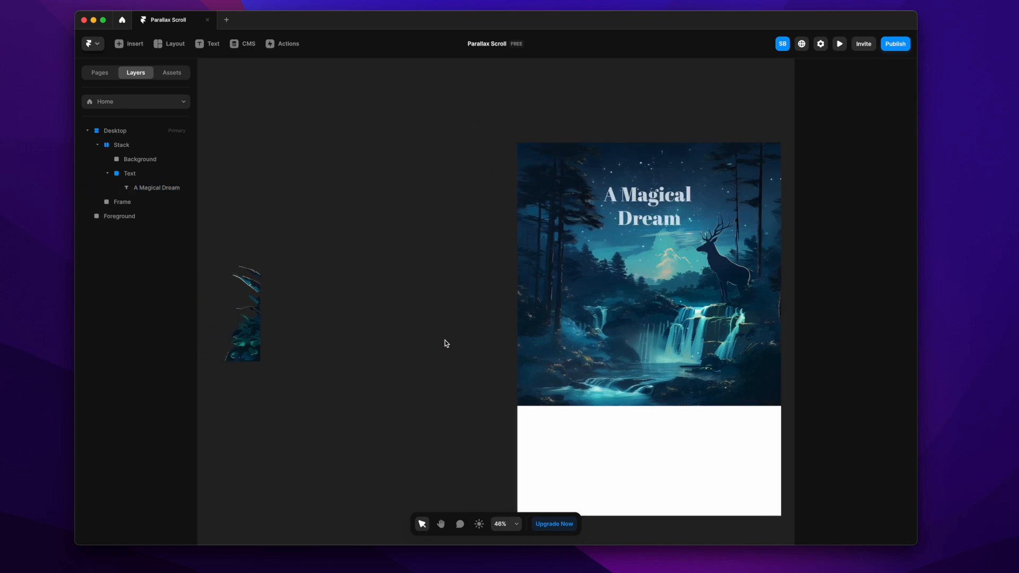
{"action": "scroll", "coordinate": [441, 343], "scroll_direction": "down", "scroll_amount": 5}
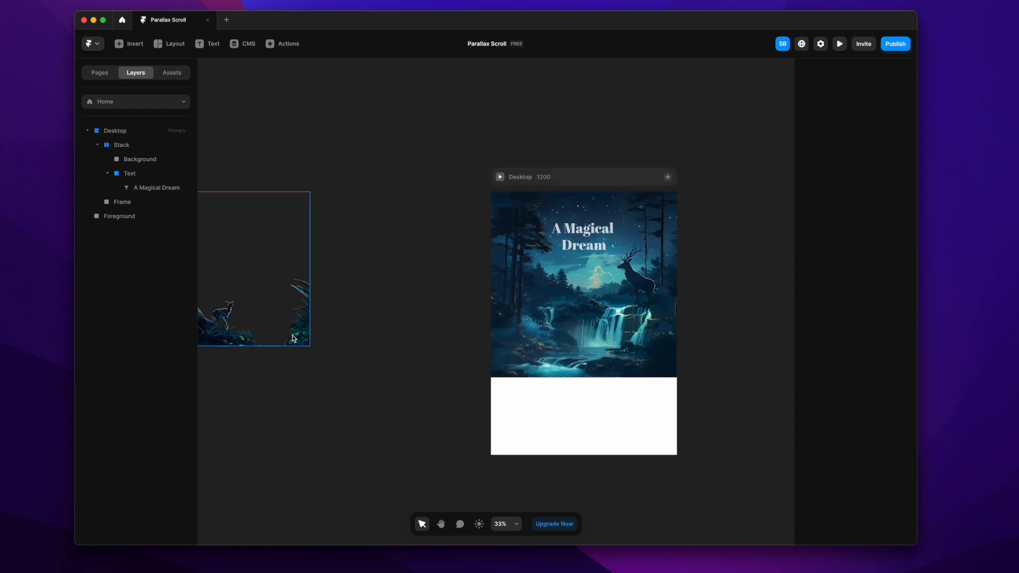
{"action": "scroll", "coordinate": [257, 345], "scroll_direction": "left", "scroll_amount": 2}
{"action": "left_click", "coordinate": [247, 333]}
{"action": "left_click_drag", "start_coordinate": [247, 333], "coordinate": [604, 341]}
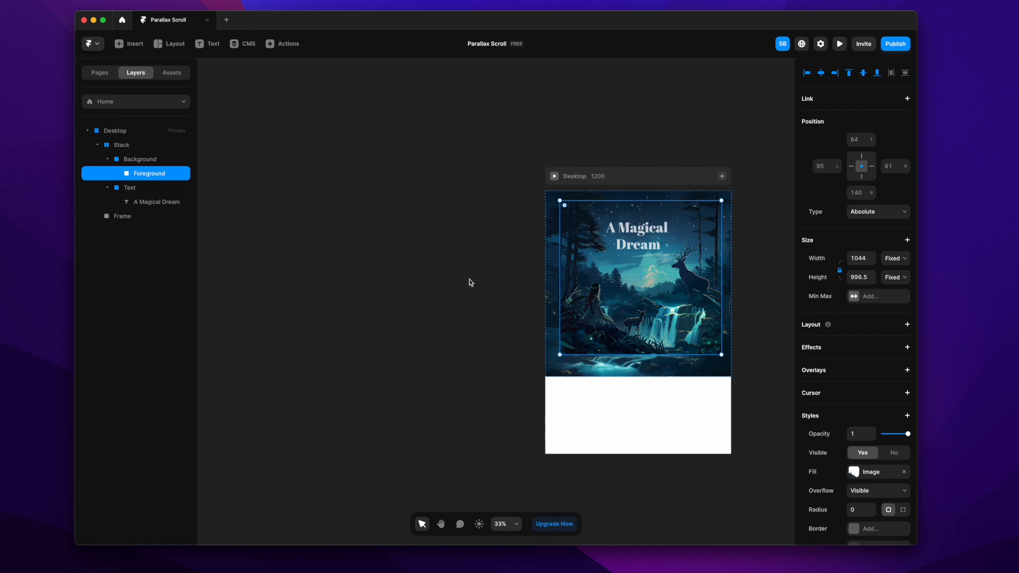
Step: Reorder the layers so Background, Text and Foreground sit directly in the Stack in that order
{"action": "left_click_drag", "start_coordinate": [142, 176], "coordinate": [143, 203]}
{"action": "left_click", "coordinate": [106, 175]}
{"action": "left_click", "coordinate": [106, 173]}
{"action": "left_click_drag", "start_coordinate": [134, 201], "coordinate": [137, 172]}
{"action": "left_click", "coordinate": [107, 188]}
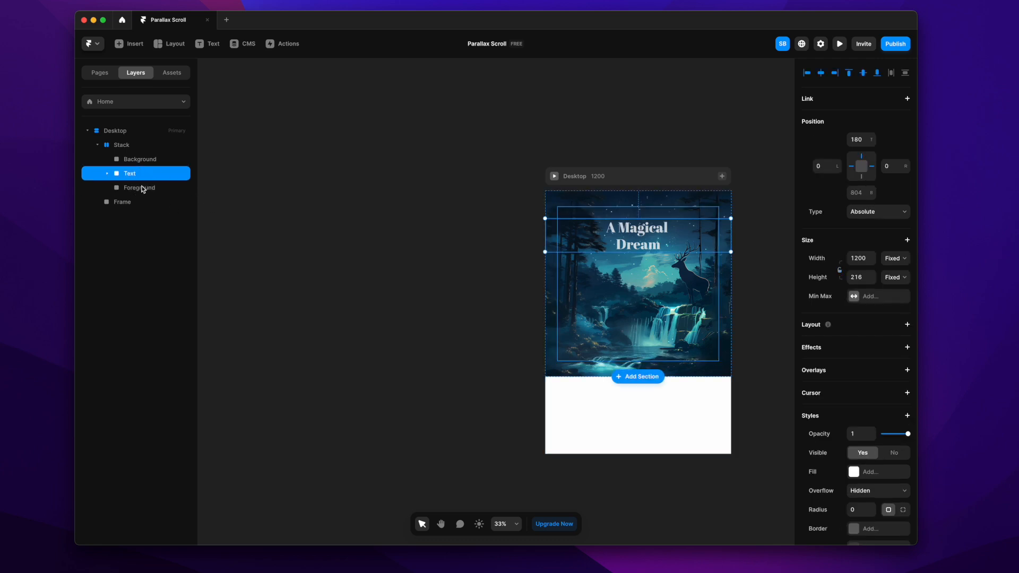
Step: Set the Foreground image's position type to Absolute
{"action": "scroll", "coordinate": [360, 265], "scroll_direction": "right", "scroll_amount": 3}
{"action": "left_click", "coordinate": [579, 297]}
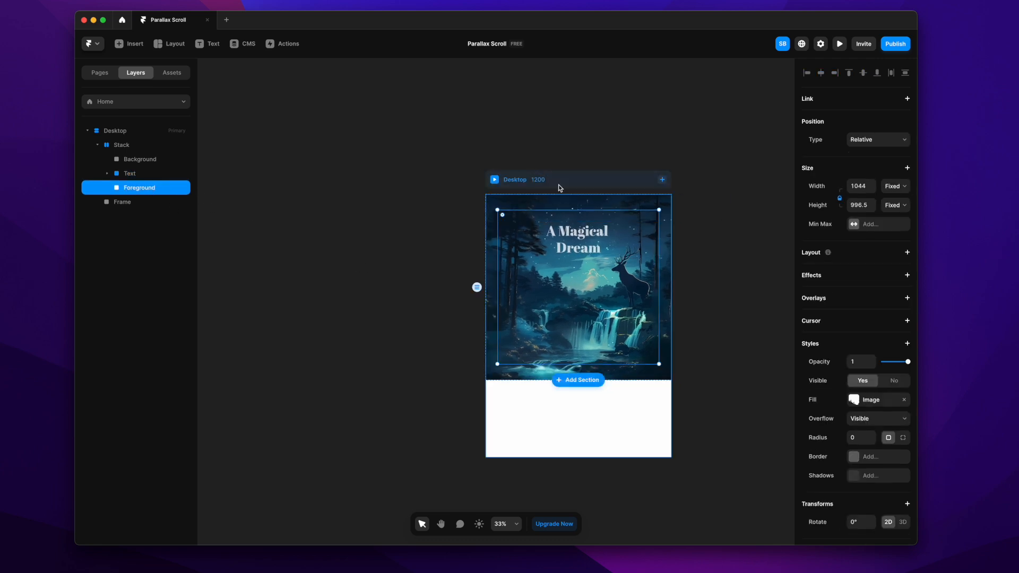
{"action": "left_click", "coordinate": [881, 141]}
{"action": "left_click", "coordinate": [876, 130]}
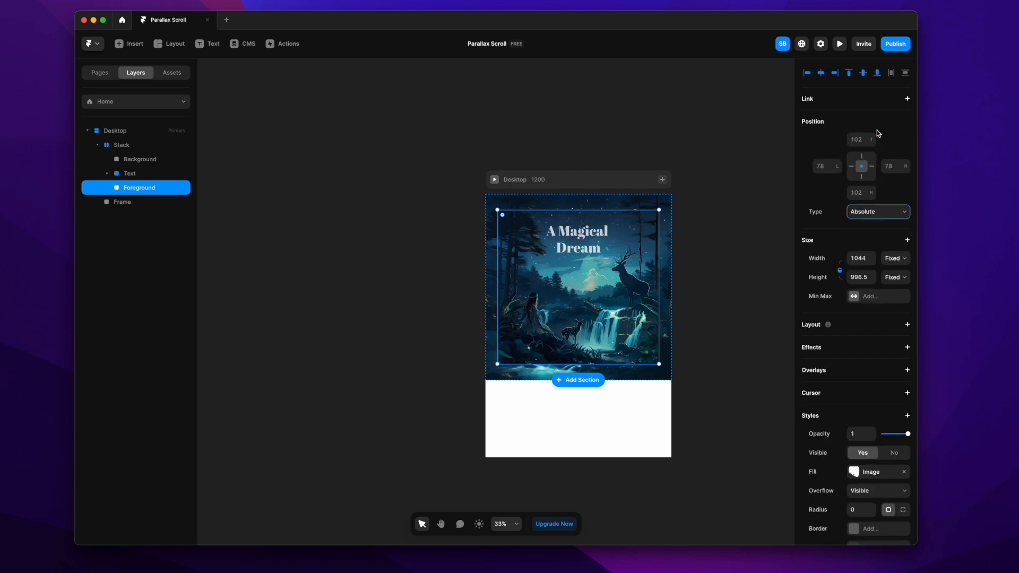
Step: Pin the Foreground image to the left, right and bottom edges and set its bottom offset to 0
{"action": "left_click", "coordinate": [852, 167]}
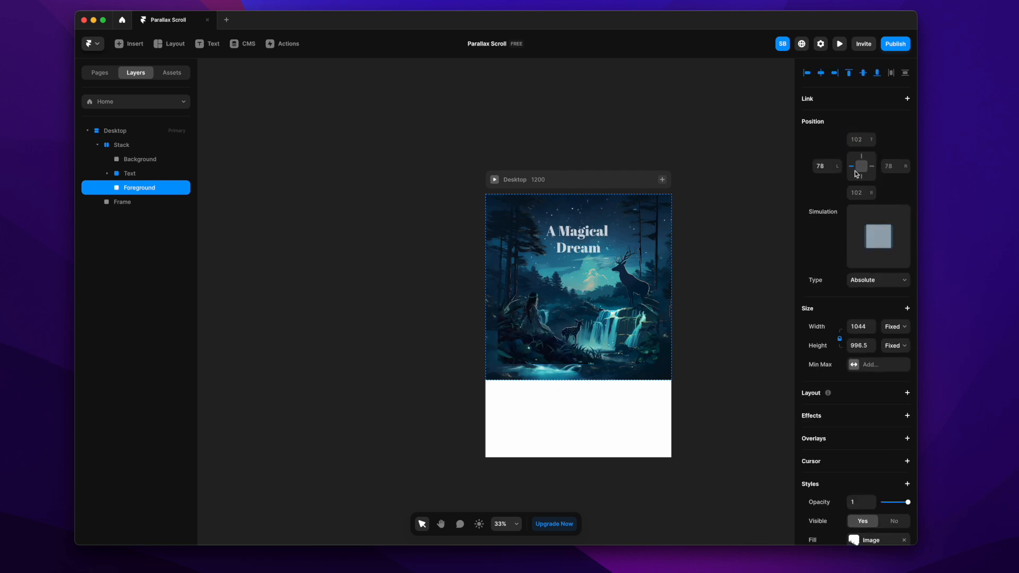
{"action": "left_click", "coordinate": [872, 166]}
{"action": "left_click", "coordinate": [864, 192]}
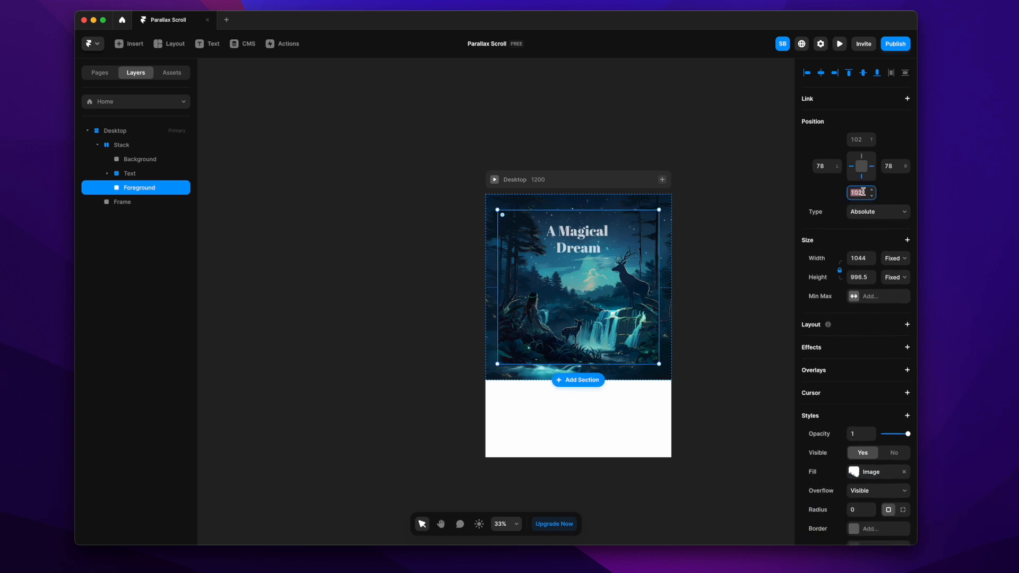
{"action": "type", "text": "0"}
{"action": "key", "text": "Return"}
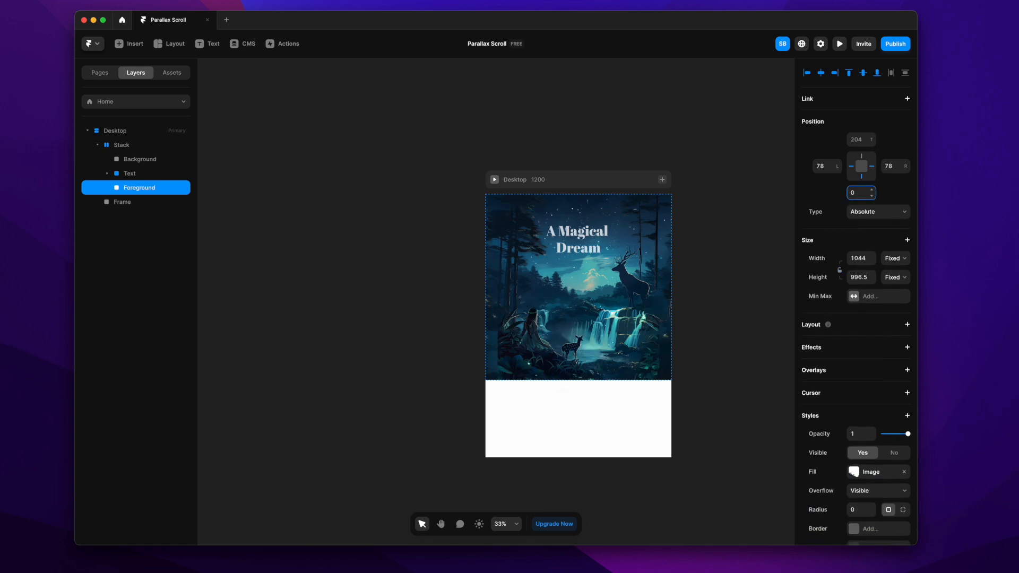
Step: Set the Foreground image's left and right offsets to 0 so it spans the full page width
{"action": "left_click", "coordinate": [822, 166]}
{"action": "type", "text": "0"}
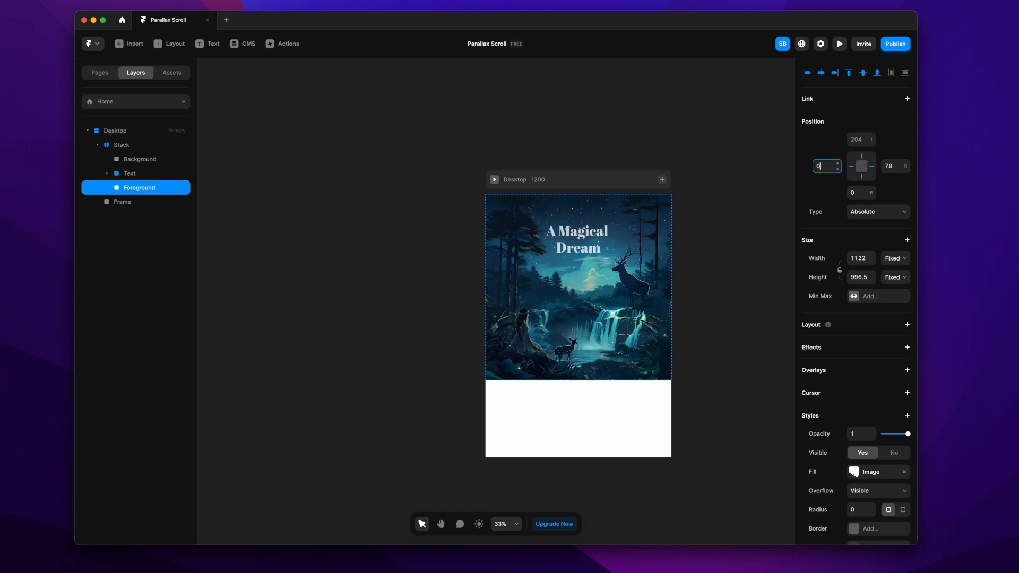
{"action": "left_click", "coordinate": [897, 167]}
{"action": "type", "text": "0"}
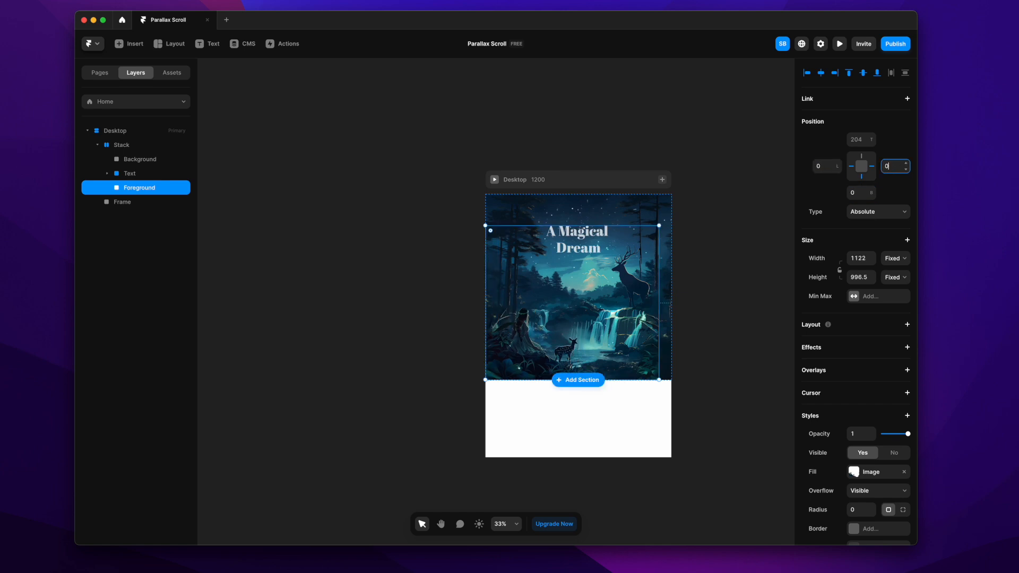
{"action": "left_click", "coordinate": [751, 256]}
{"action": "scroll", "coordinate": [739, 294], "scroll_direction": "up", "scroll_amount": 4}
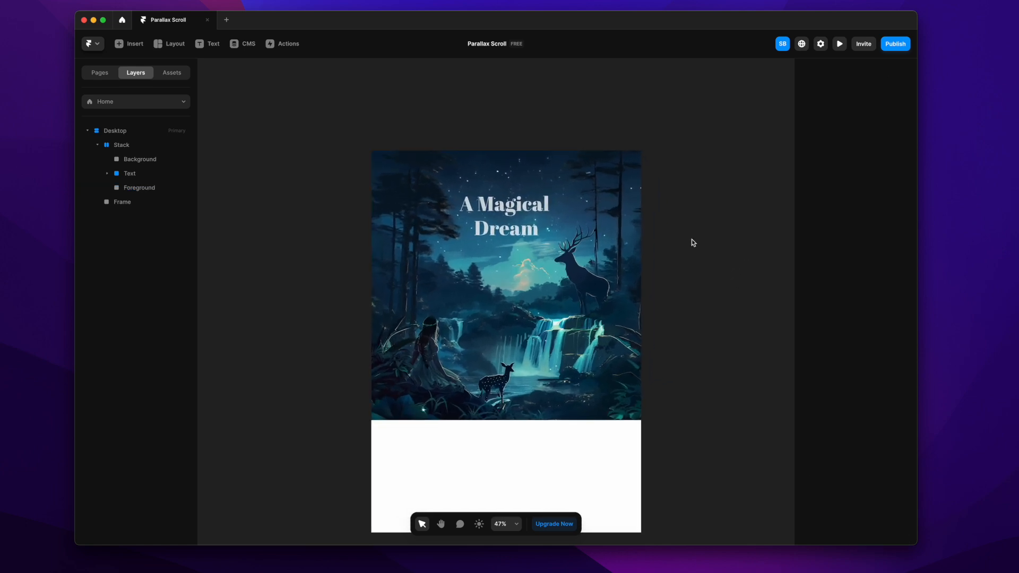
{"action": "scroll", "coordinate": [690, 186], "scroll_direction": "up", "scroll_amount": 4}
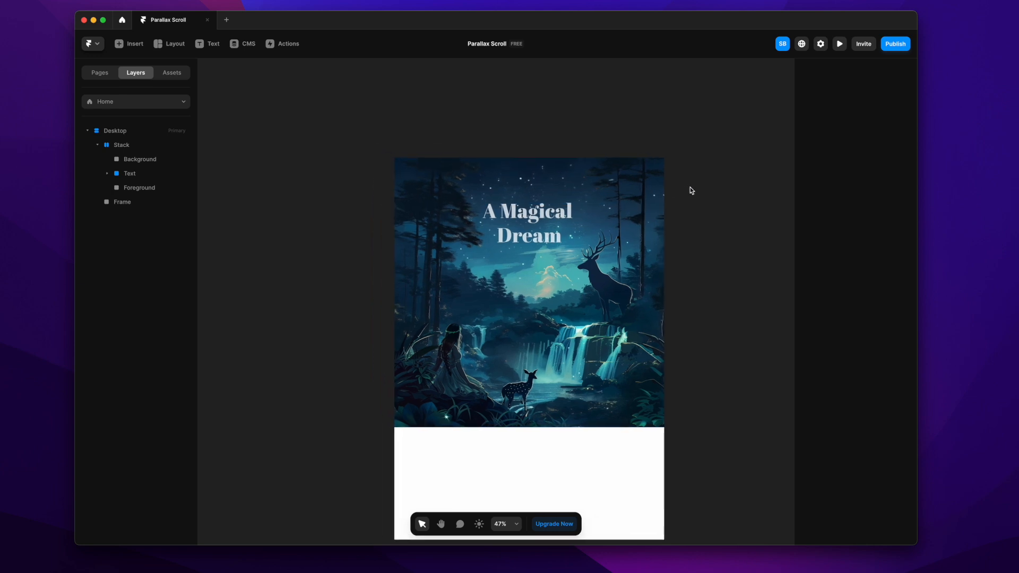
{"action": "scroll", "coordinate": [690, 187], "scroll_direction": "left", "scroll_amount": 2}
{"action": "scroll", "coordinate": [690, 187], "scroll_direction": "down", "scroll_amount": 1}
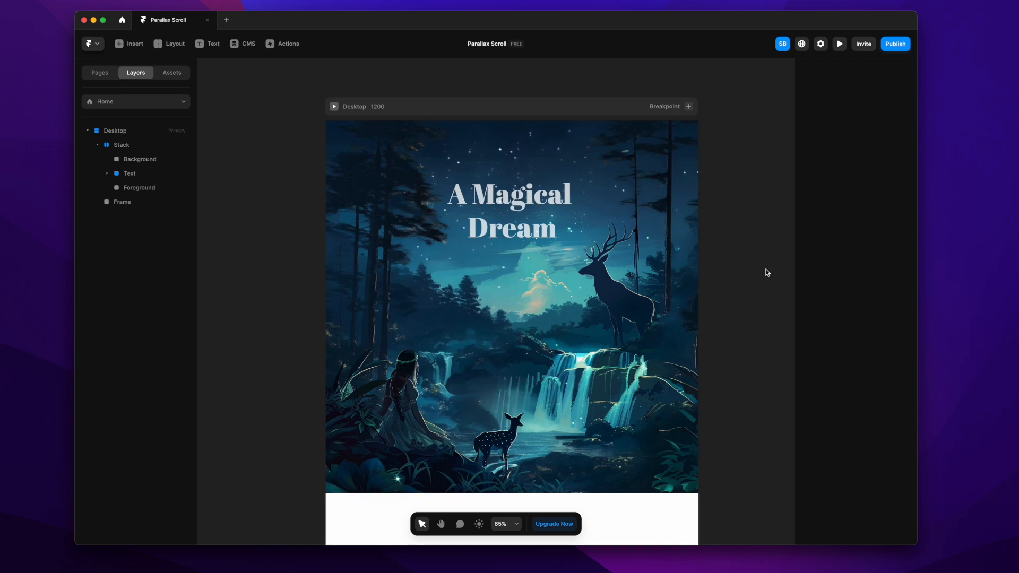
{"action": "scroll", "coordinate": [768, 272], "scroll_direction": "left", "scroll_amount": 1}
{"action": "scroll", "coordinate": [768, 272], "scroll_direction": "down", "scroll_amount": 1}
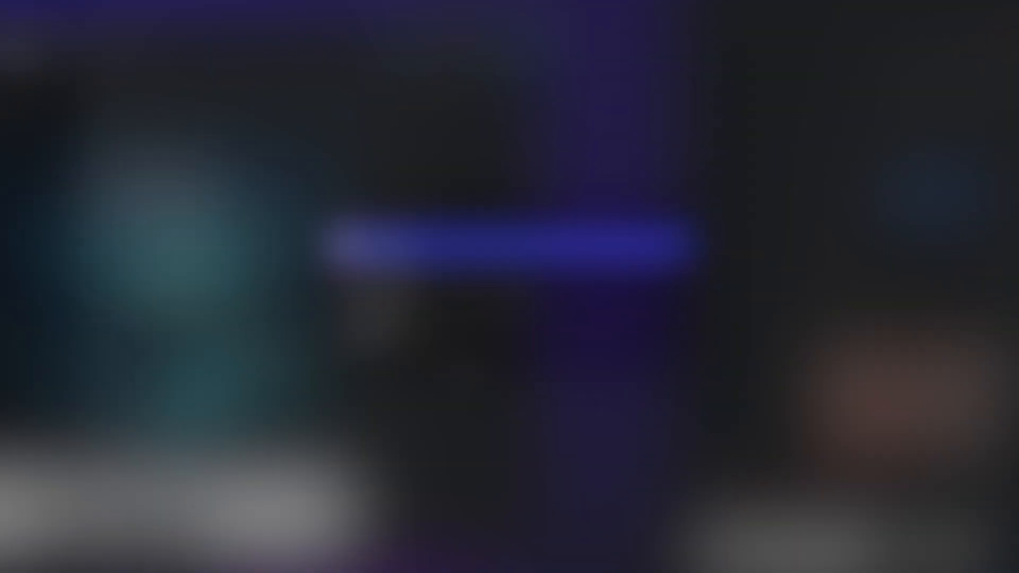
Step: Switch to the browser, open framer.supply and browse its components for Particles
{"action": "type", "text": "framer."}
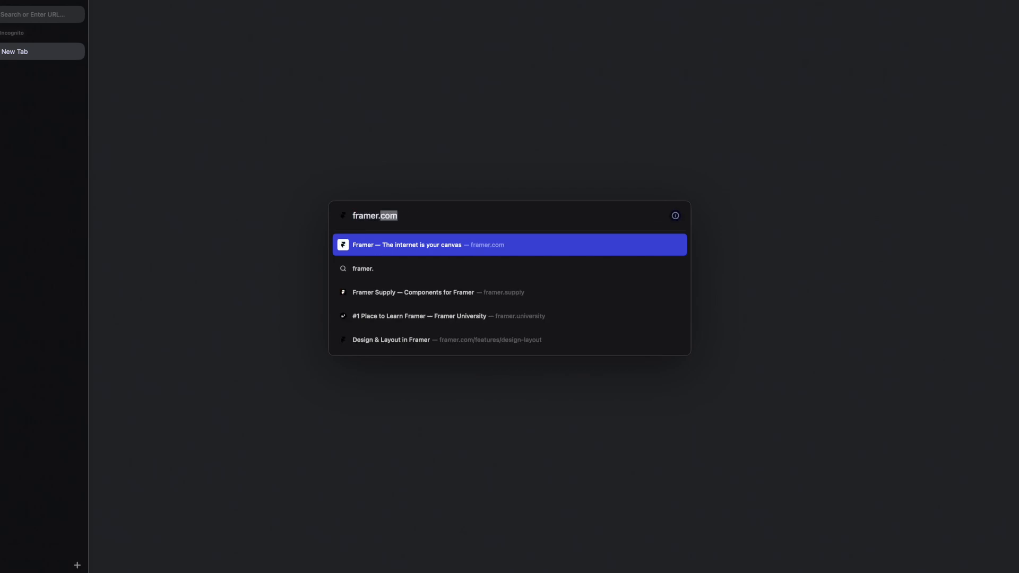
{"action": "type", "text": "supply"}
{"action": "key", "text": "Return"}
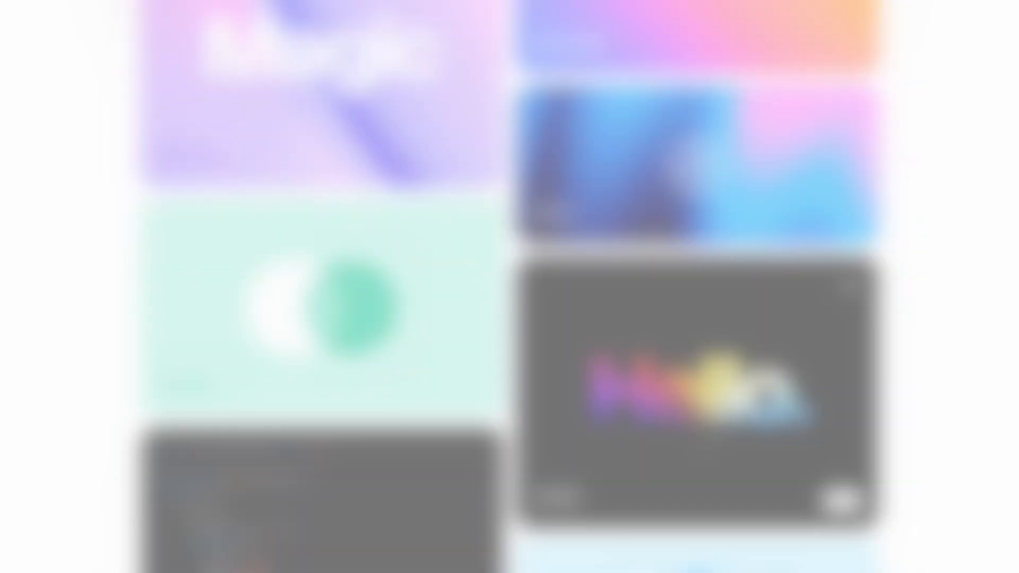
{"action": "scroll", "coordinate": [706, 437], "scroll_direction": "down", "scroll_amount": 15}
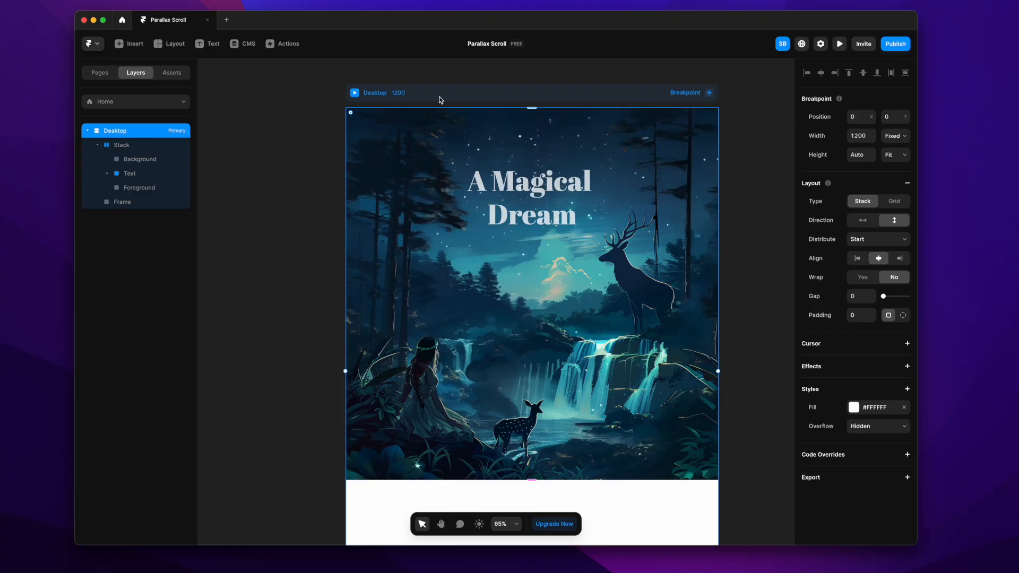
Step: Paste the Particles component into the Stack below the Foreground layer and set its position type to Absolute
{"action": "key", "text": "ctrl+v"}
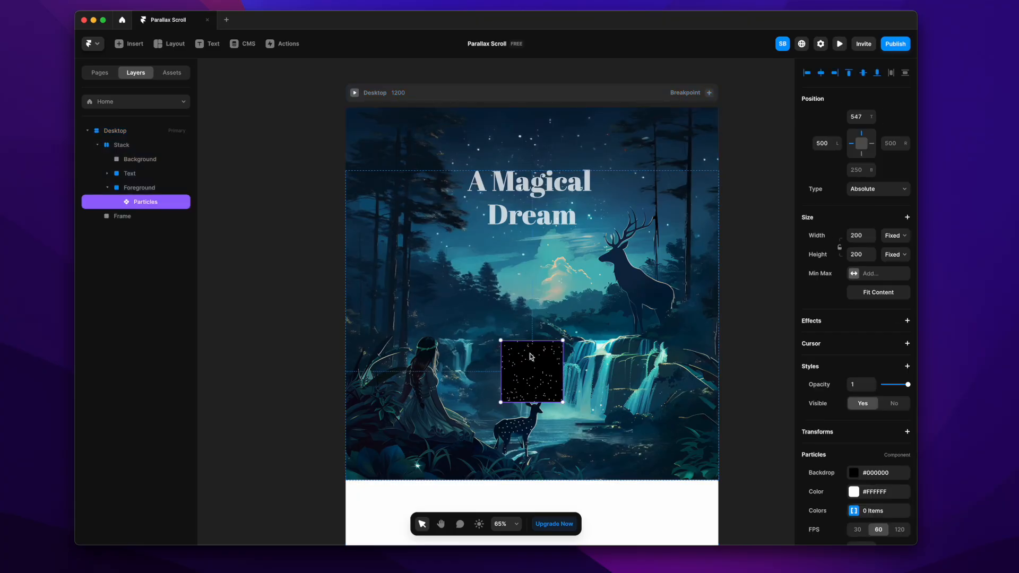
{"action": "mouse_move", "coordinate": [153, 201]}
{"action": "left_mouse_down"}
{"action": "mouse_move", "coordinate": [131, 182]}
{"action": "mouse_move", "coordinate": [158, 188]}
{"action": "mouse_move", "coordinate": [149, 207]}
{"action": "left_mouse_up"}
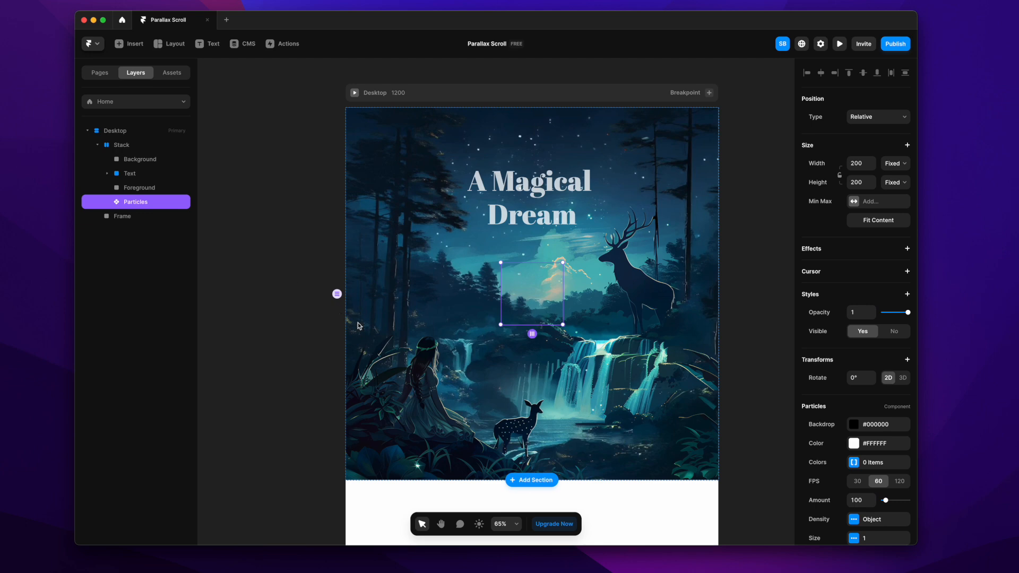
{"action": "left_click", "coordinate": [877, 117]}
{"action": "left_click", "coordinate": [877, 110]}
Step: Enlarge the Particles component to cover the whole background image and set its left and right offsets to 0
{"action": "left_click_drag", "start_coordinate": [501, 324], "coordinate": [334, 480]}
{"action": "left_click_drag", "start_coordinate": [562, 263], "coordinate": [723, 139]}
{"action": "left_click_drag", "start_coordinate": [521, 263], "coordinate": [539, 108]}
{"action": "left_click", "coordinate": [831, 142]}
{"action": "type", "text": "0"}
{"action": "key", "text": "Tab"}
{"action": "type", "text": "0"}
{"action": "key", "text": "Return"}
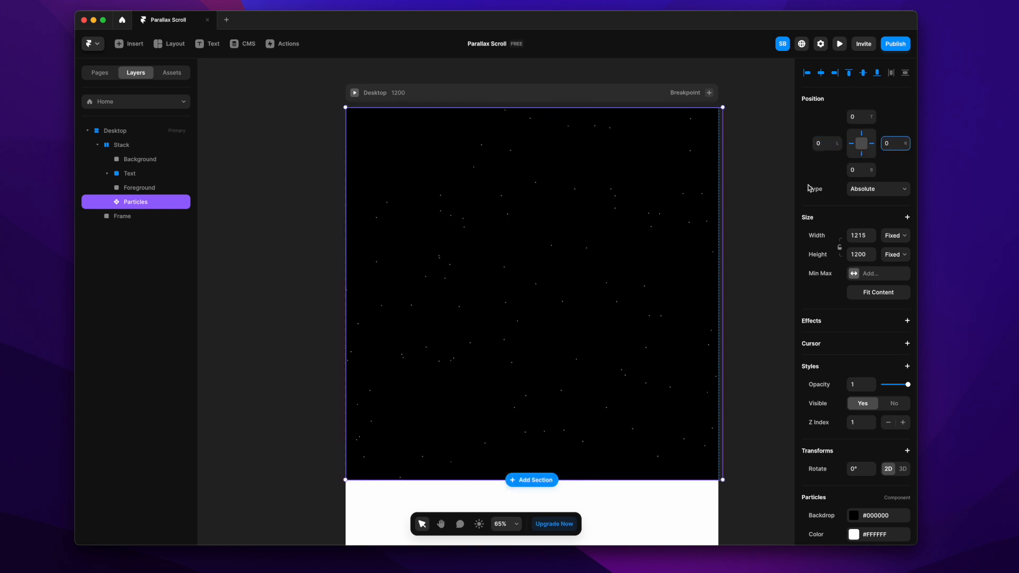
Step: Try an opacity of 0 for the Particles component and restore it to 1
{"action": "left_click_drag", "start_coordinate": [905, 385], "coordinate": [858, 391]}
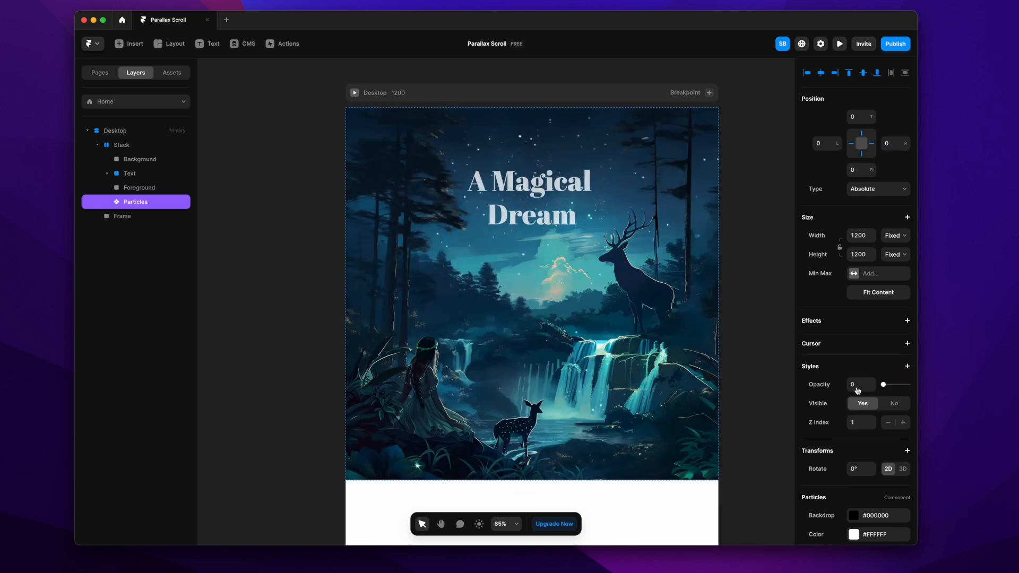
{"action": "scroll", "coordinate": [884, 352], "scroll_direction": "down", "scroll_amount": 5}
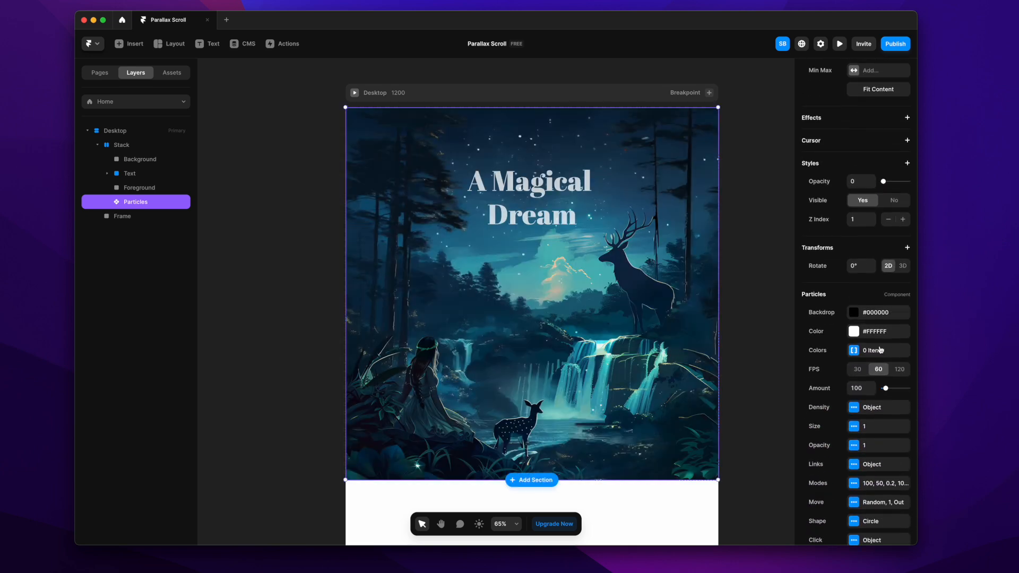
{"action": "left_click_drag", "start_coordinate": [884, 183], "coordinate": [923, 185]}
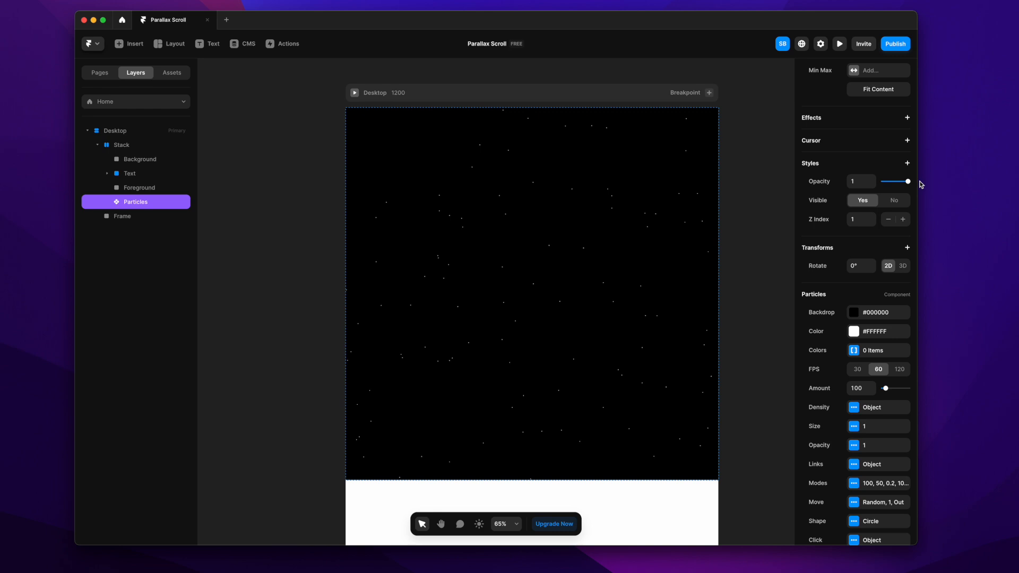
Step: Make the Particles component's backdrop color fully transparent at 0%
{"action": "left_click", "coordinate": [854, 315]}
{"action": "left_click_drag", "start_coordinate": [743, 400], "coordinate": [655, 402]}
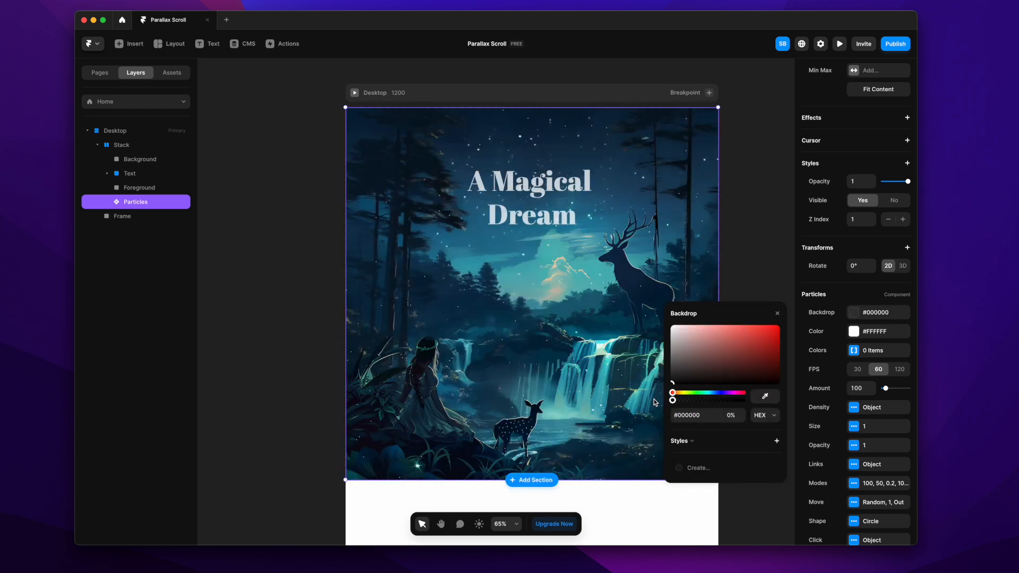
{"action": "left_click", "coordinate": [778, 313]}
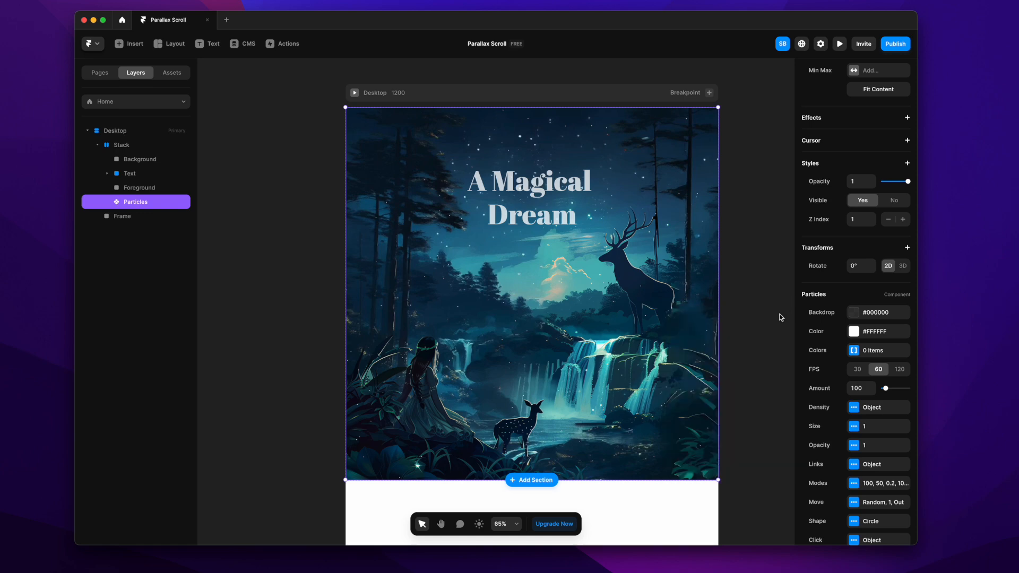
Step: Change the Particles component's color to the light blue #BDF2FF
{"action": "left_click", "coordinate": [853, 332]}
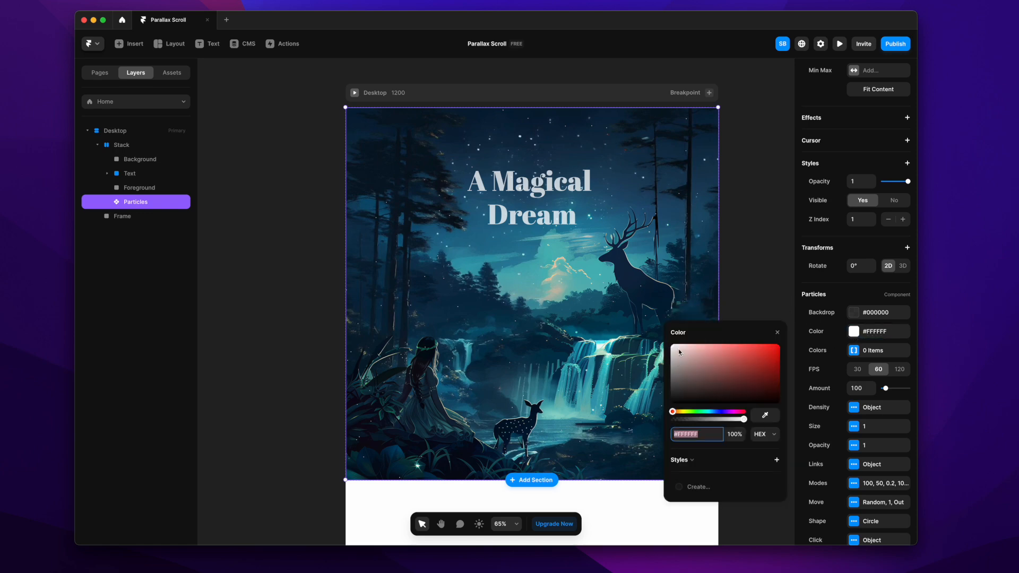
{"action": "left_click", "coordinate": [715, 414]}
{"action": "left_click", "coordinate": [711, 412]}
{"action": "left_click", "coordinate": [700, 349]}
{"action": "left_click_drag", "start_coordinate": [699, 349], "coordinate": [699, 346]}
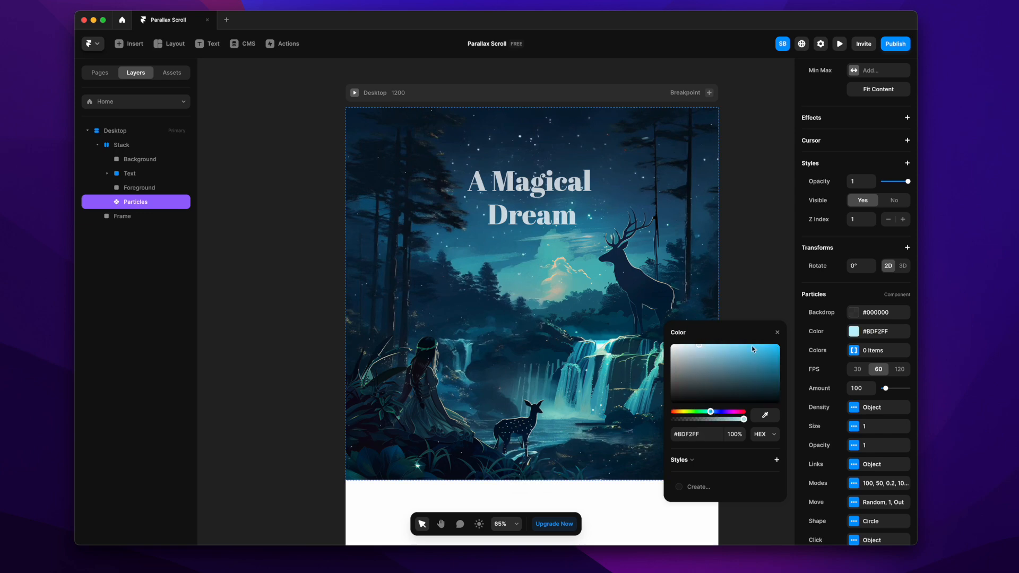
{"action": "left_click", "coordinate": [778, 333]}
Step: Switch the particle size to a range with a minimum of 1 and a maximum of 5
{"action": "scroll", "coordinate": [865, 378], "scroll_direction": "down", "scroll_amount": 2}
{"action": "scroll", "coordinate": [867, 378], "scroll_direction": "down", "scroll_amount": 1}
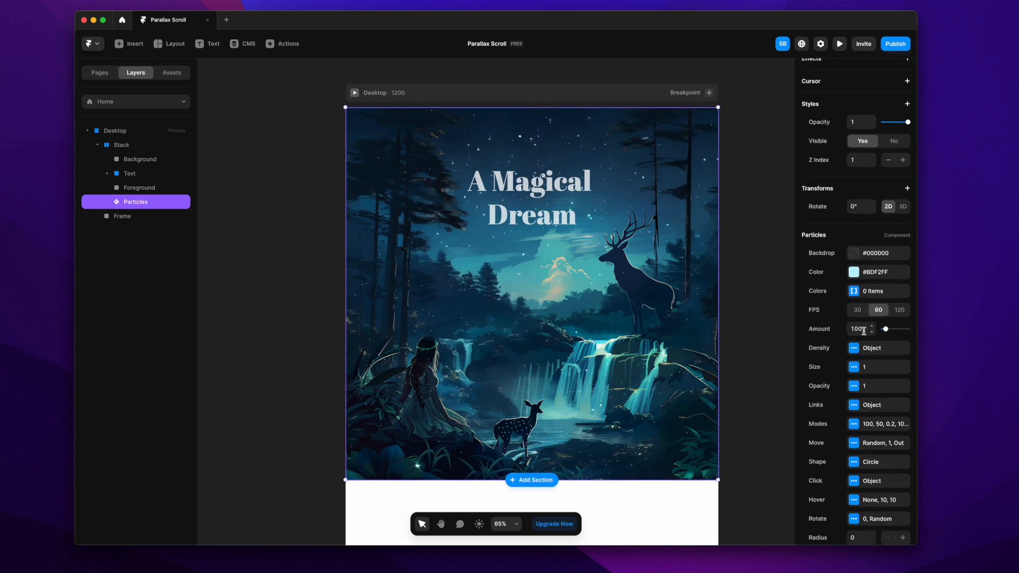
{"action": "left_click", "coordinate": [854, 367]}
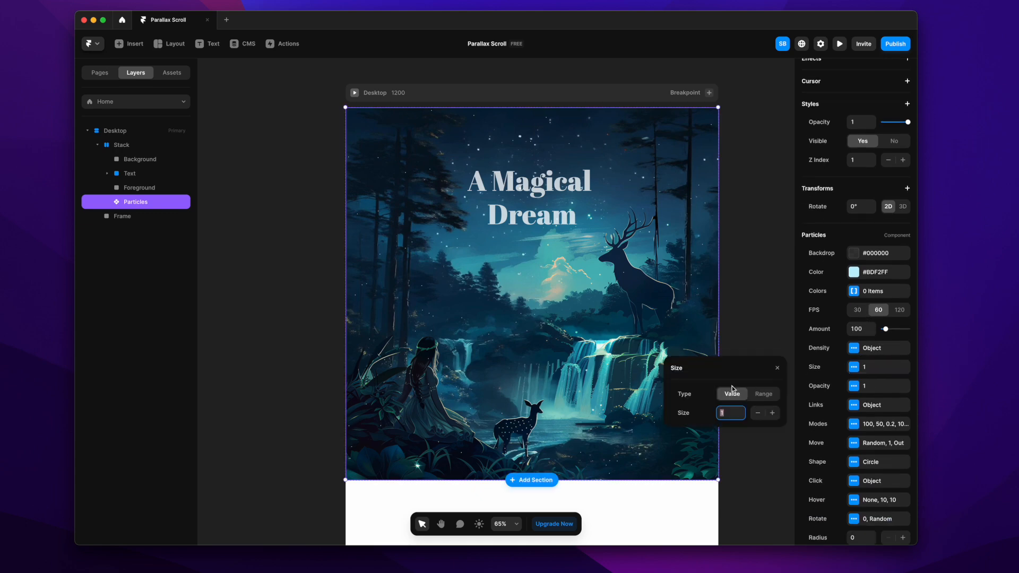
{"action": "left_click", "coordinate": [765, 394]}
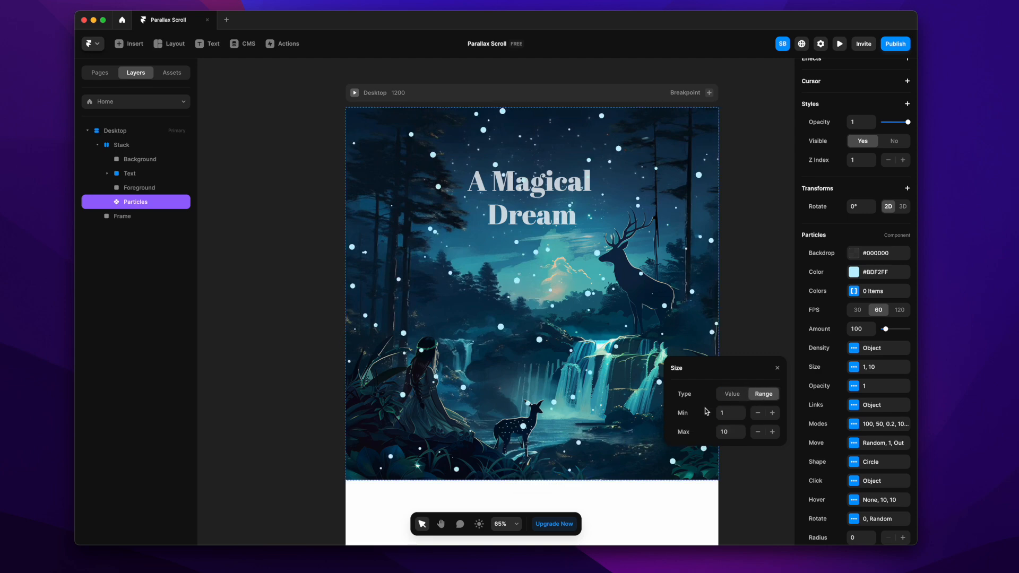
{"action": "left_click", "coordinate": [732, 432]}
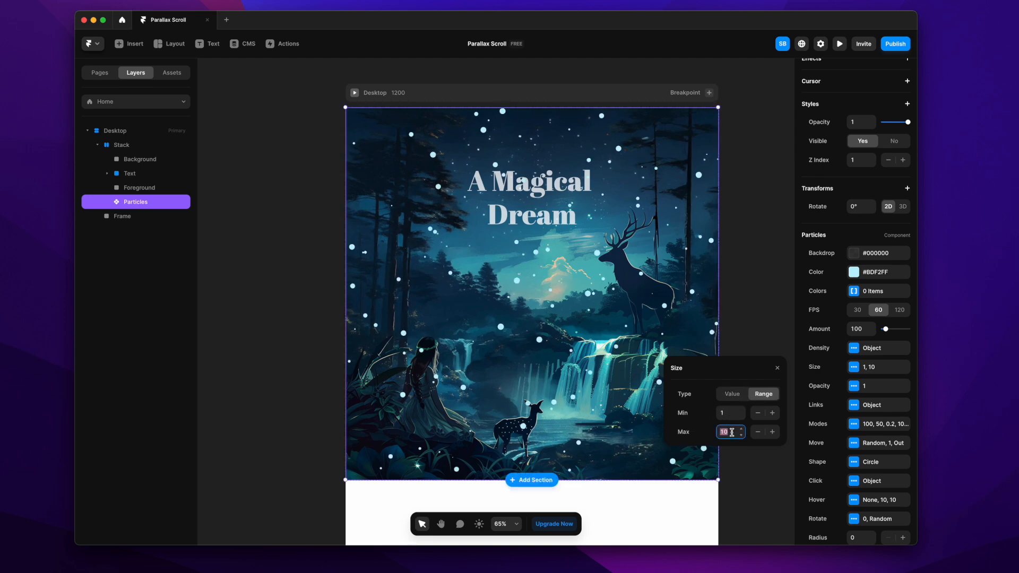
{"action": "type", "text": "4"}
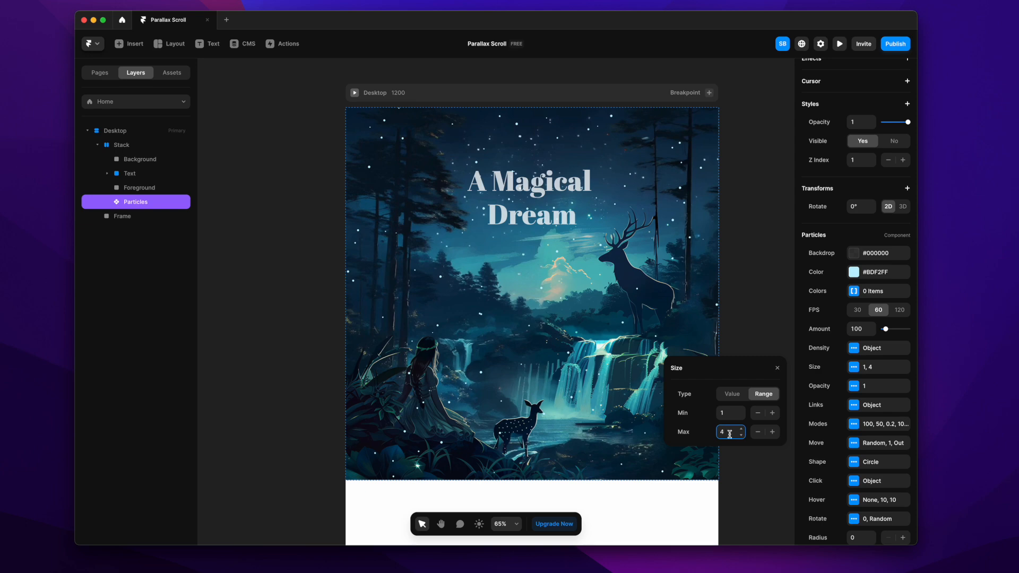
{"action": "key", "text": "BackSpace"}
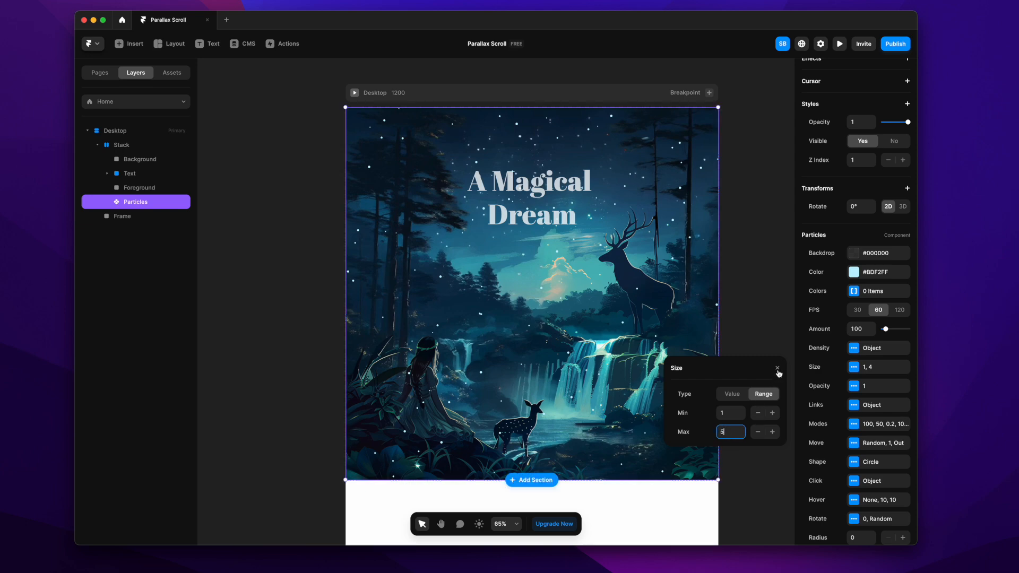
{"action": "left_click", "coordinate": [776, 374]}
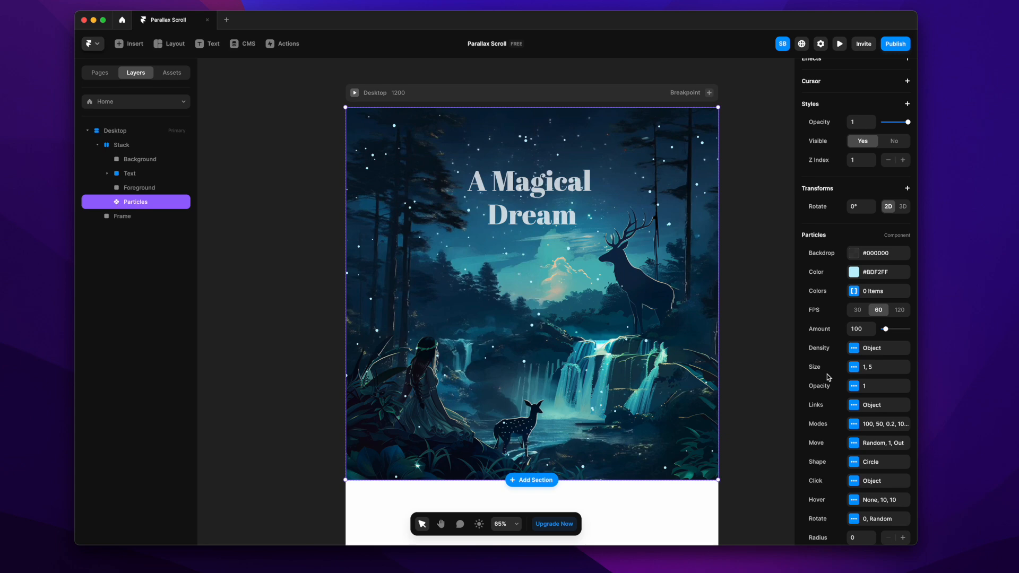
Step: Set the Out option in the Particles component's Move settings to None
{"action": "scroll", "coordinate": [846, 399], "scroll_direction": "down", "scroll_amount": 3}
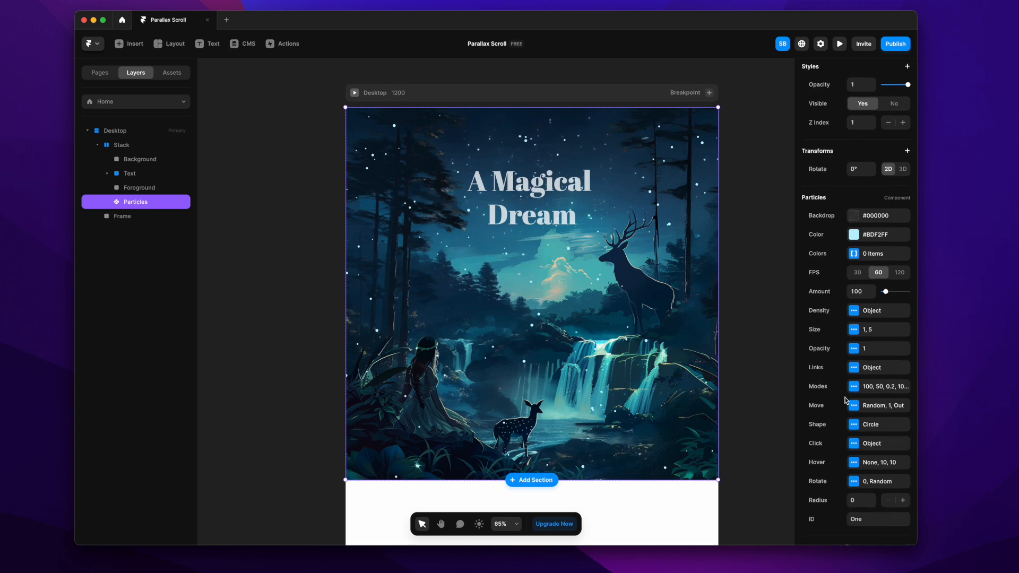
{"action": "scroll", "coordinate": [857, 378], "scroll_direction": "down", "scroll_amount": 2}
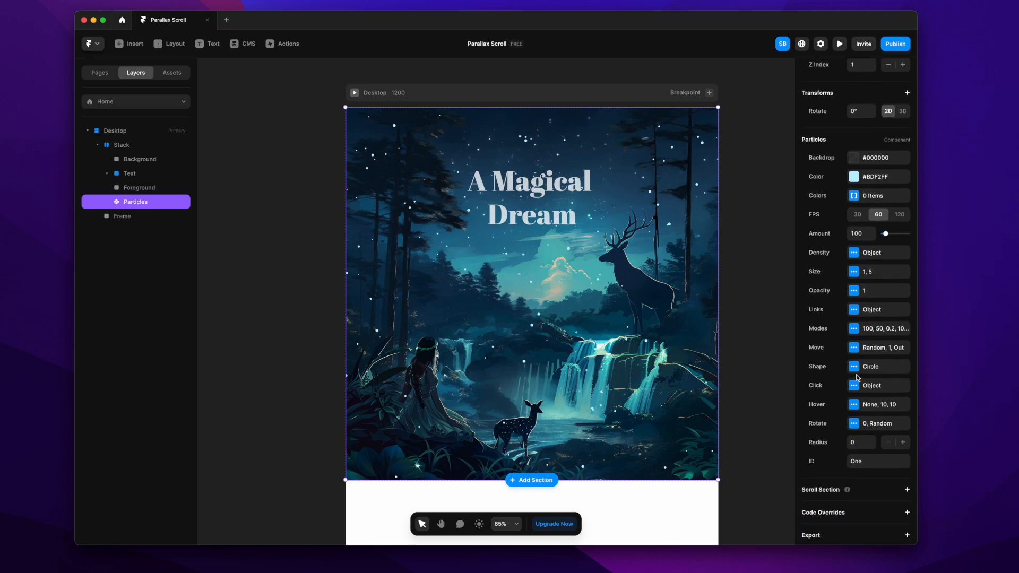
{"action": "left_click", "coordinate": [854, 339]}
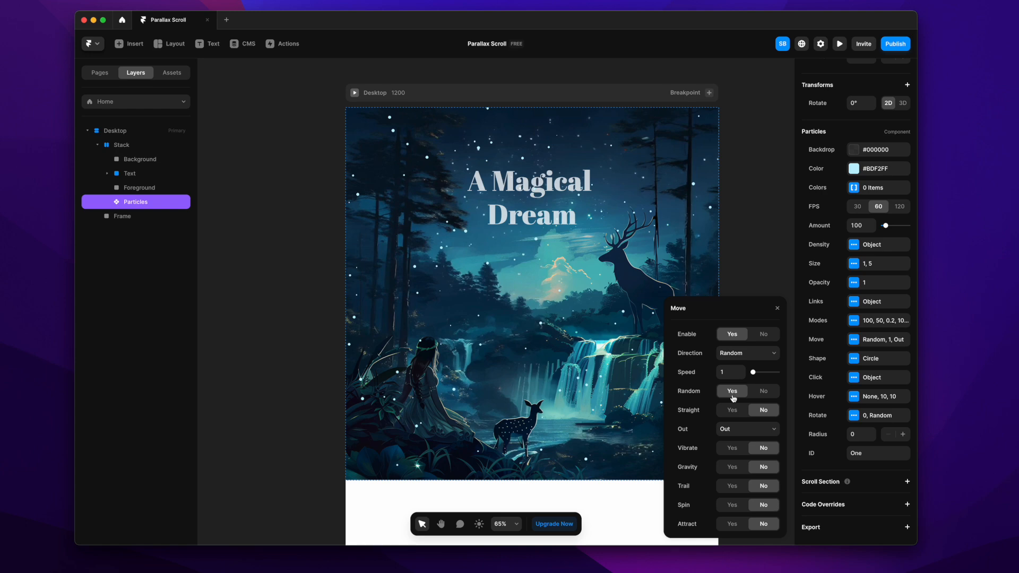
{"action": "left_click", "coordinate": [751, 431]}
{"action": "left_click", "coordinate": [762, 393]}
{"action": "left_click", "coordinate": [776, 309]}
Step: Disable the Particles component's hover interaction and check its Rotate and Click settings
{"action": "left_click", "coordinate": [855, 397]}
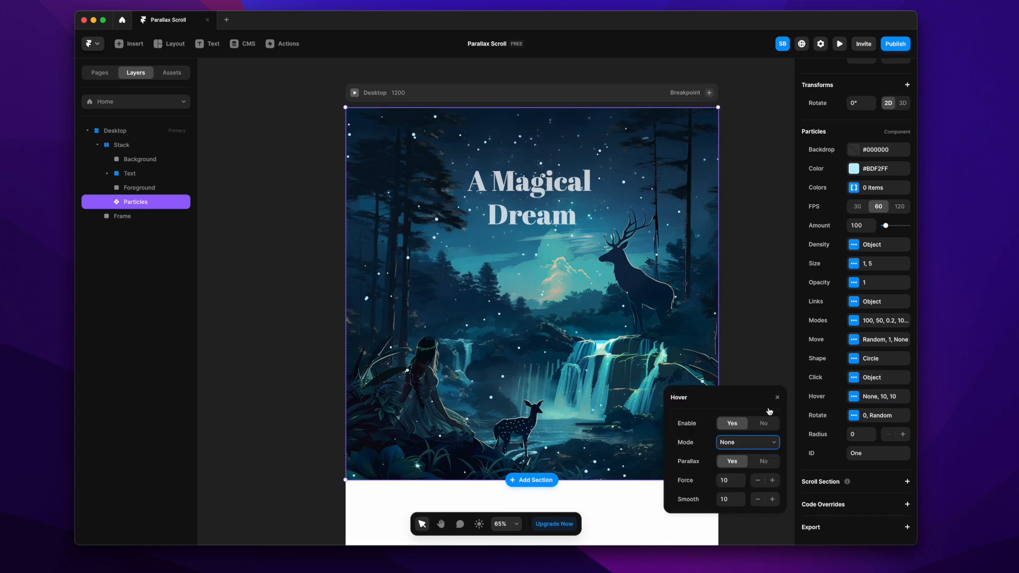
{"action": "left_click", "coordinate": [764, 423]}
{"action": "left_click", "coordinate": [778, 398]}
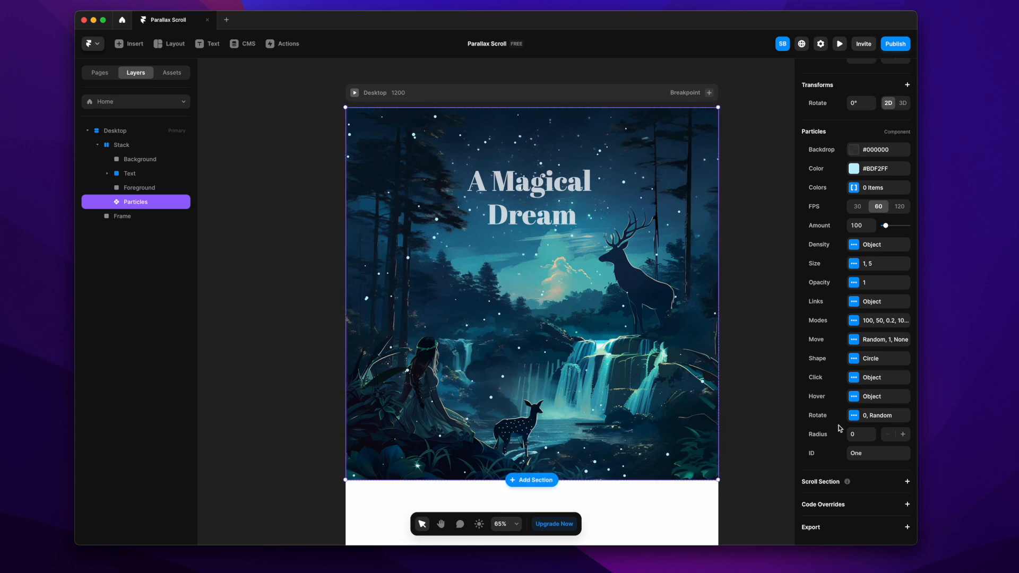
{"action": "left_click", "coordinate": [854, 416]}
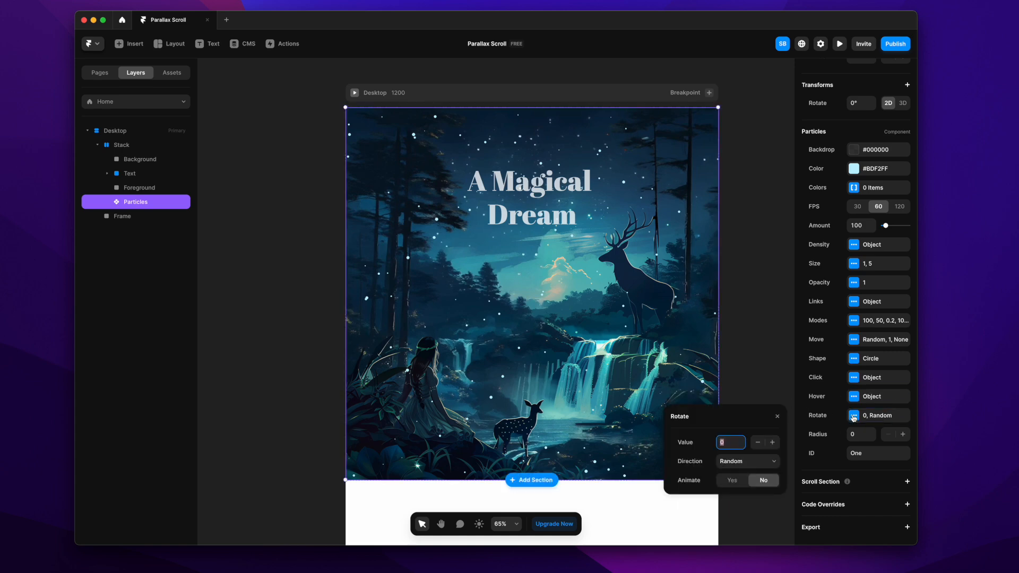
{"action": "left_click", "coordinate": [777, 417]}
{"action": "left_click", "coordinate": [855, 378]}
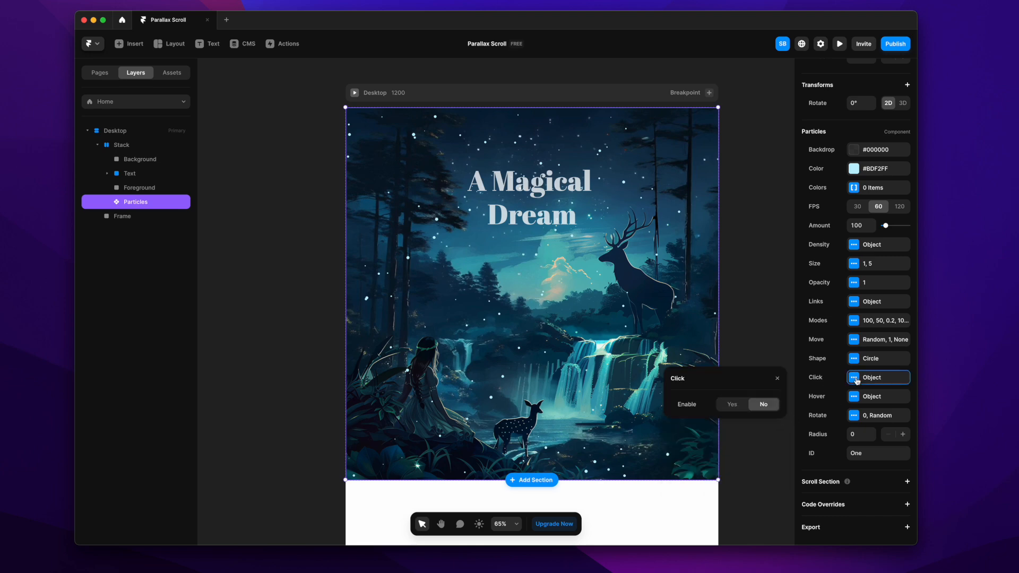
{"action": "left_click", "coordinate": [777, 378]}
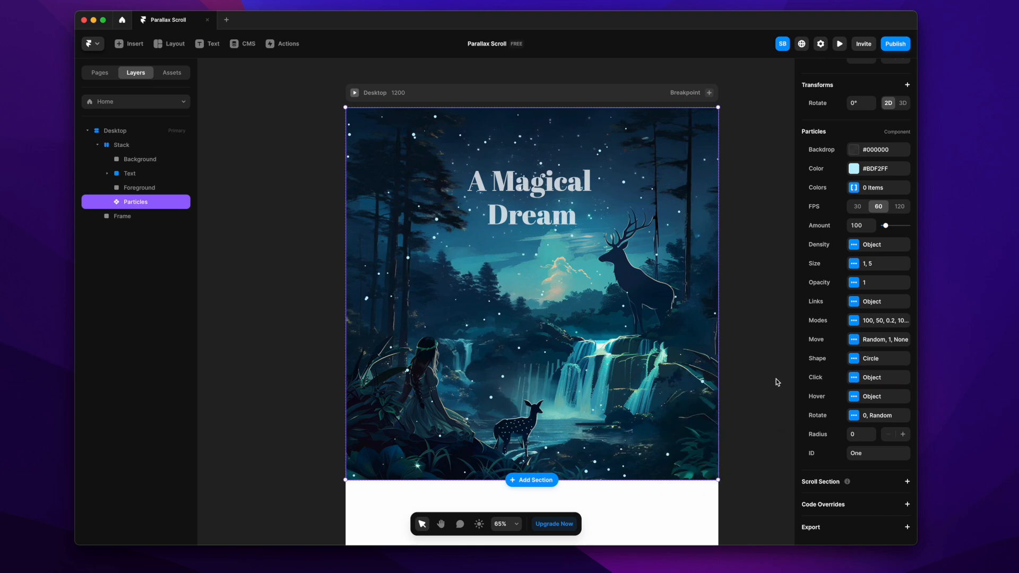
Step: Preview the Desktop page, scroll through it to check the particles over the scene, and return to the canvas
{"action": "left_click", "coordinate": [738, 375]}
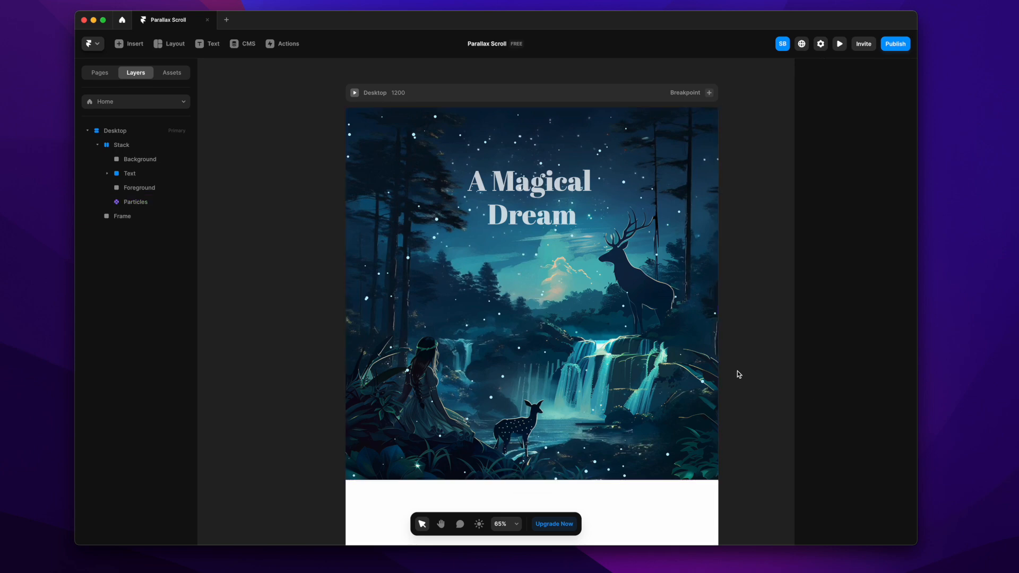
{"action": "left_click", "coordinate": [355, 93]}
{"action": "key", "text": "super+p"}
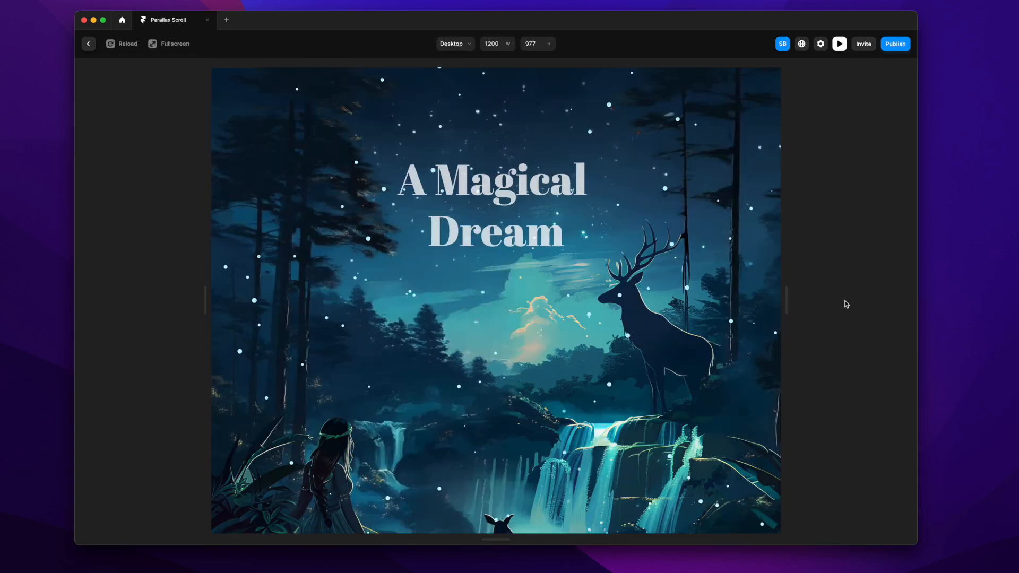
{"action": "scroll", "coordinate": [695, 380], "scroll_direction": "down", "scroll_amount": 2}
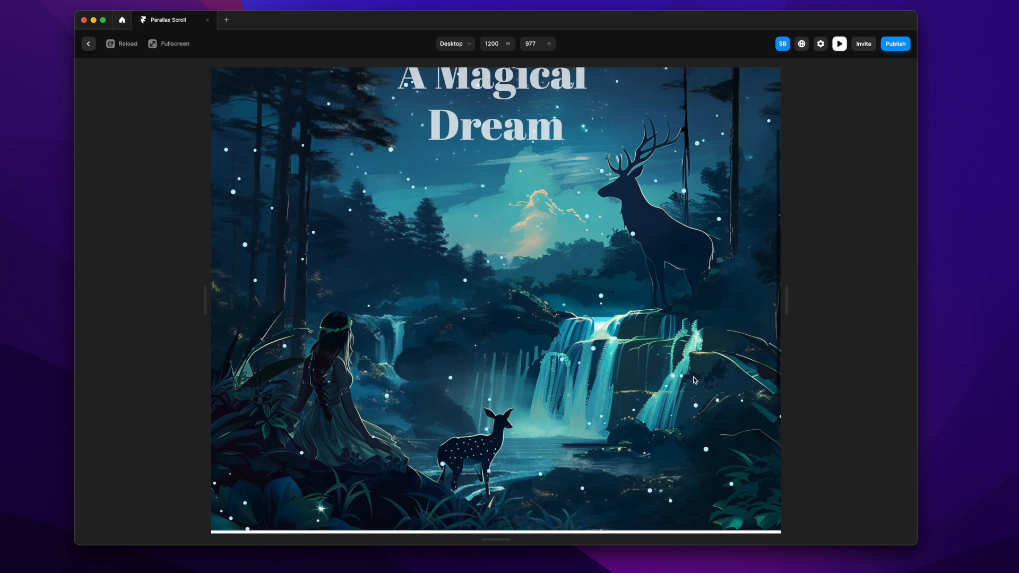
{"action": "scroll", "coordinate": [694, 380], "scroll_direction": "up", "scroll_amount": 3}
{"action": "scroll", "coordinate": [694, 380], "scroll_direction": "down", "scroll_amount": 5}
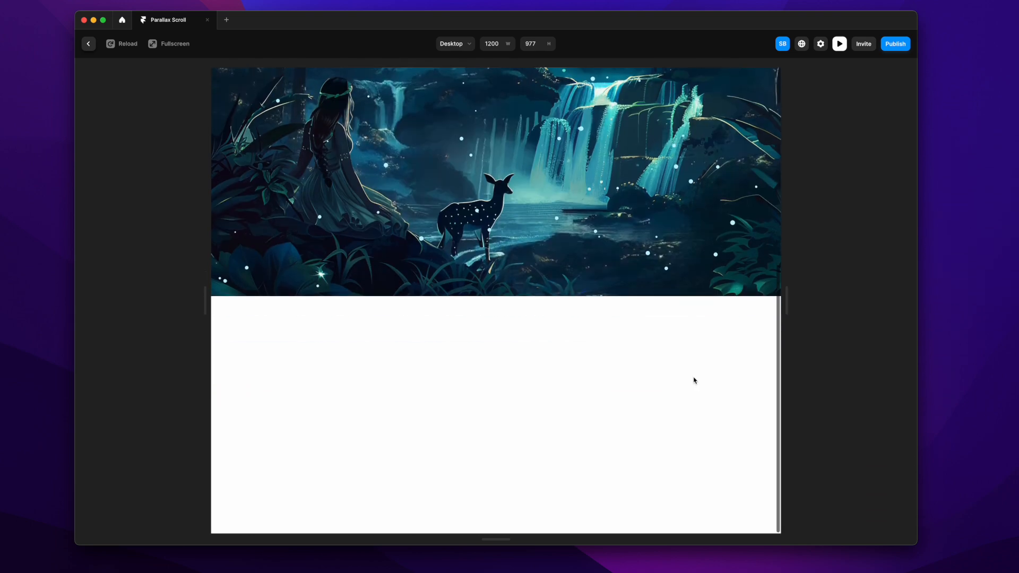
{"action": "scroll", "coordinate": [694, 380], "scroll_direction": "up", "scroll_amount": 3}
{"action": "scroll", "coordinate": [694, 380], "scroll_direction": "up", "scroll_amount": 3}
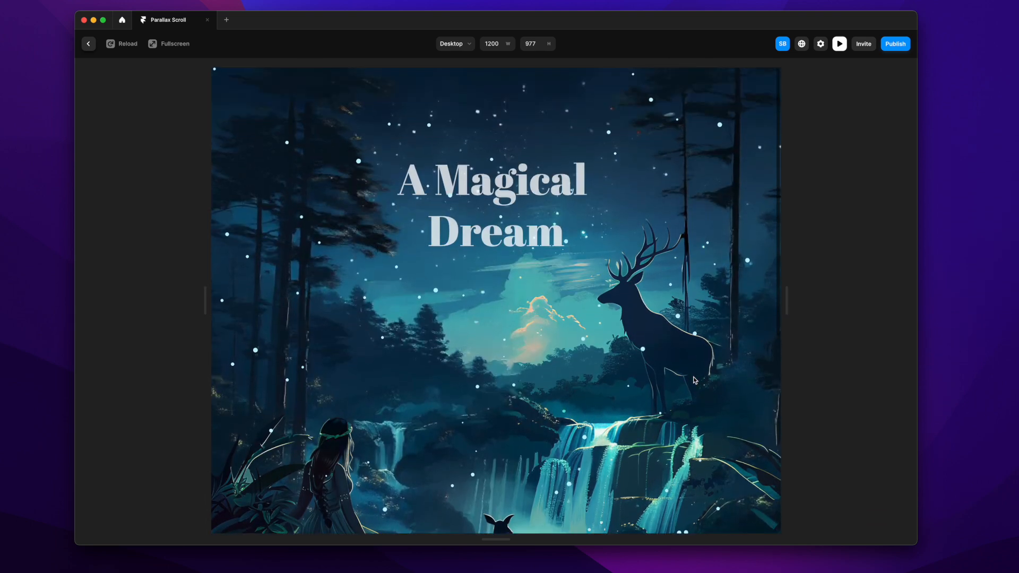
{"action": "left_click", "coordinate": [88, 44]}
{"action": "left_click", "coordinate": [756, 318]}
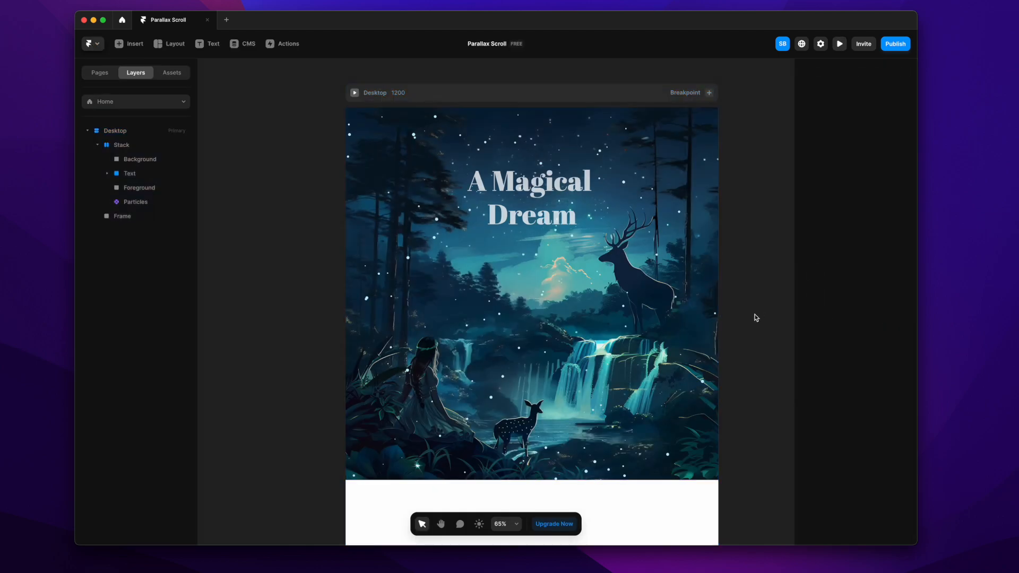
Step: Fill the white frame below the scene with a dark blue sampled from the image, darkened to #070E14
{"action": "scroll", "coordinate": [736, 372], "scroll_direction": "down", "scroll_amount": 5}
{"action": "left_click", "coordinate": [605, 428]}
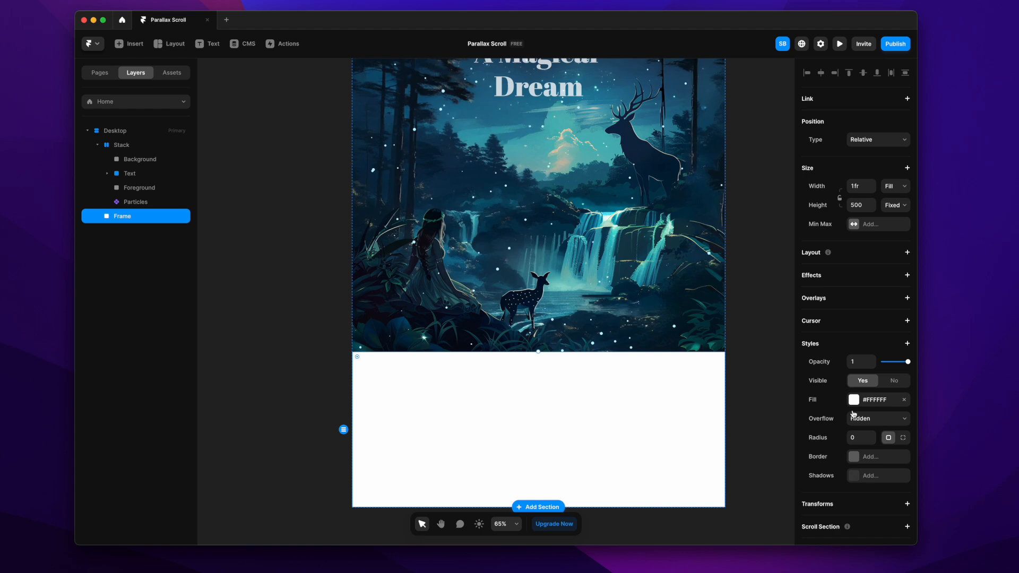
{"action": "left_click", "coordinate": [854, 401]}
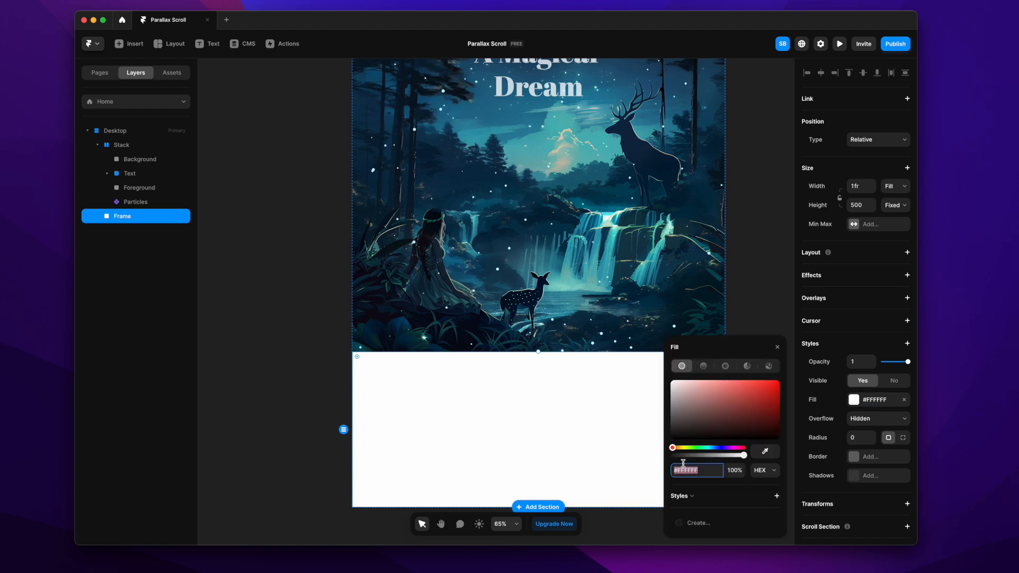
{"action": "left_click", "coordinate": [768, 450]}
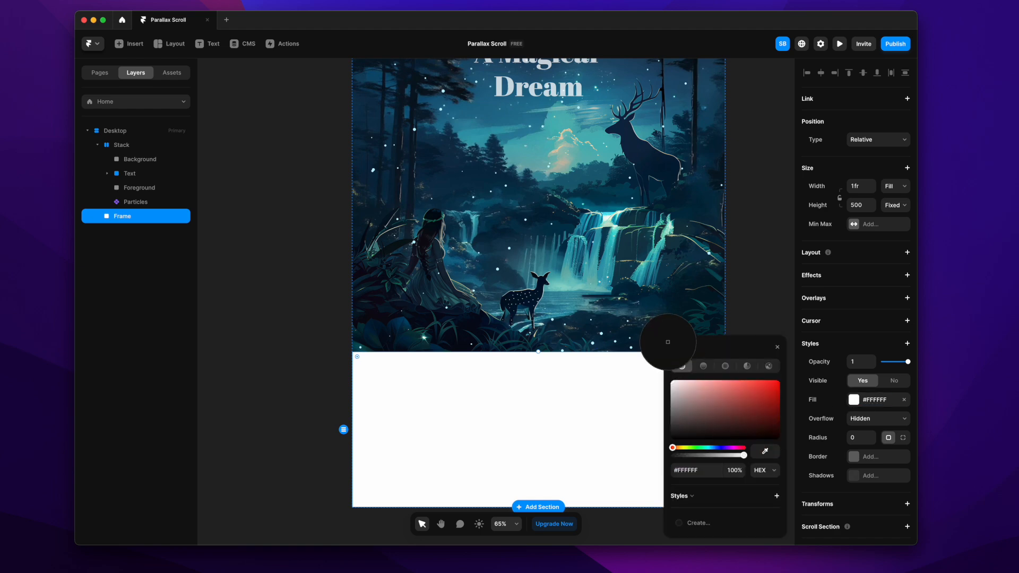
{"action": "left_click", "coordinate": [703, 322]}
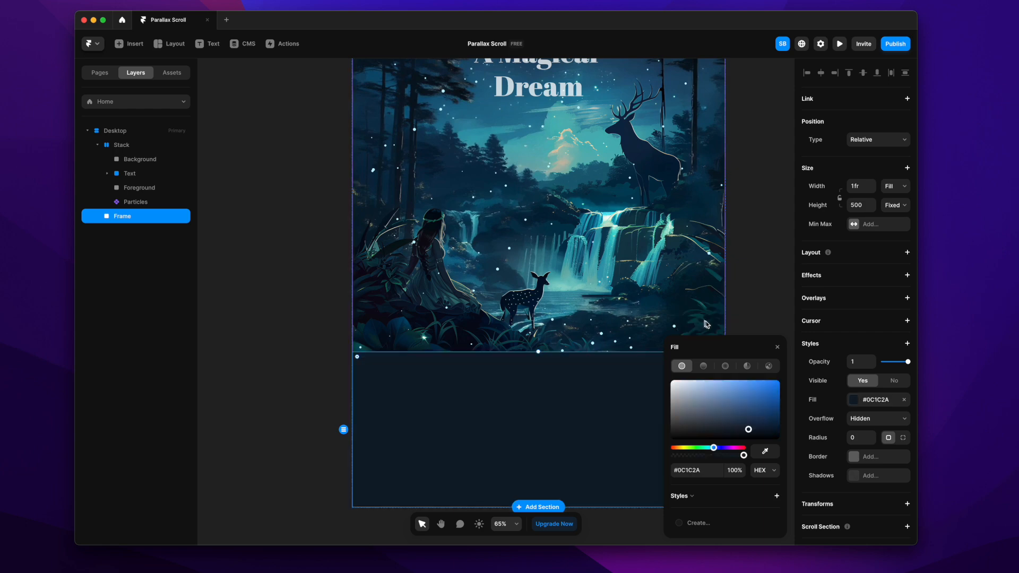
{"action": "left_click_drag", "start_coordinate": [748, 431], "coordinate": [742, 435]}
{"action": "left_click", "coordinate": [790, 352]}
{"action": "left_click", "coordinate": [764, 351]}
Step: Add the text "Isn't this beautiful?" inside the dark frame below the scene
{"action": "scroll", "coordinate": [764, 350], "scroll_direction": "down", "scroll_amount": 2}
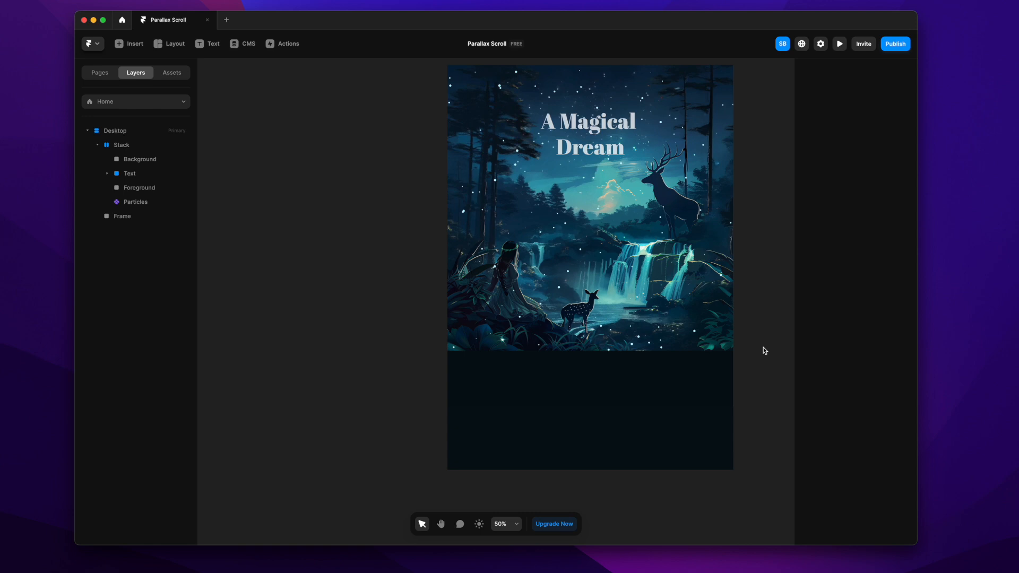
{"action": "left_click", "coordinate": [513, 446]}
{"action": "key", "text": "t"}
{"action": "left_click", "coordinate": [515, 436]}
{"action": "type", "text": "Isn't this beautiful?"}
{"action": "key", "text": "Escape"}
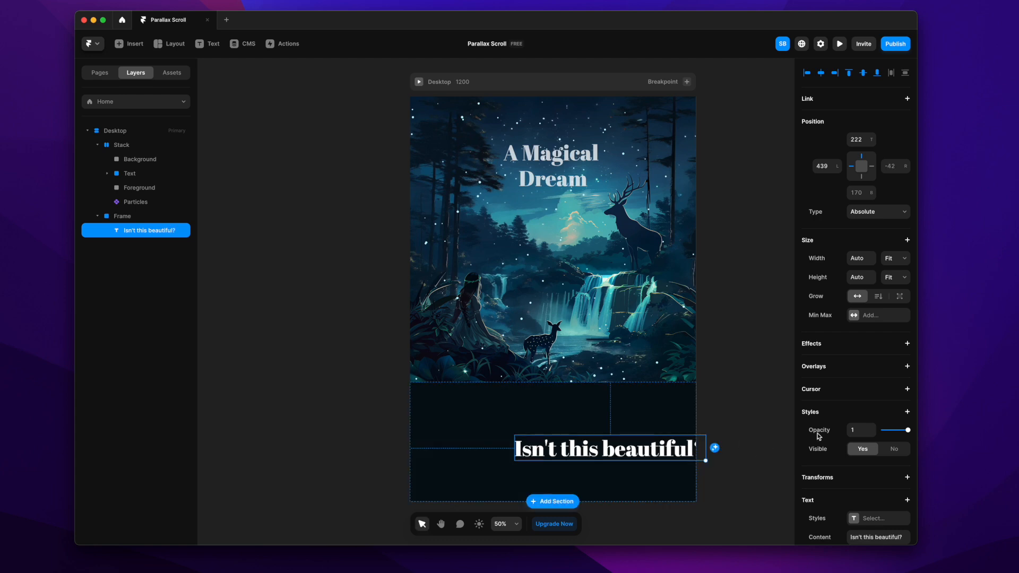
Step: Set the new text's size to 60 pixels and apply a centered vertical Stack layout to its frame
{"action": "scroll", "coordinate": [852, 413], "scroll_direction": "down", "scroll_amount": 5}
{"action": "left_click", "coordinate": [859, 350]}
{"action": "type", "text": "60"}
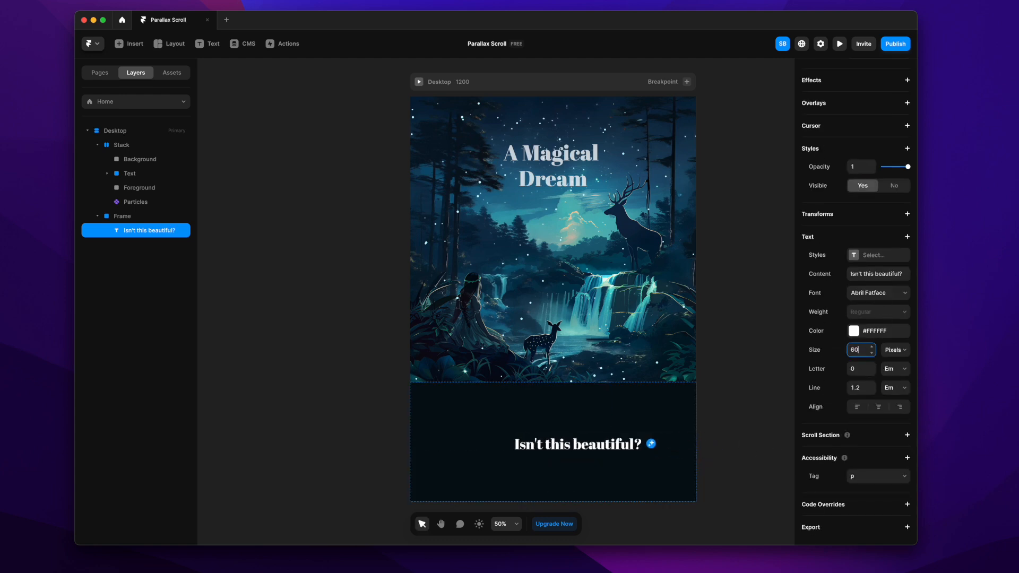
{"action": "key", "text": "Return"}
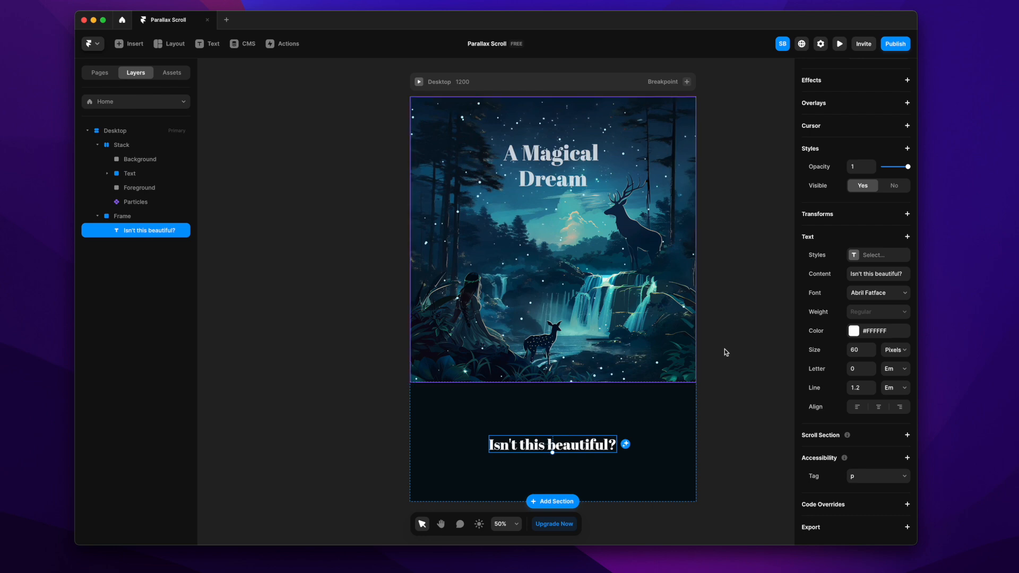
{"action": "left_click", "coordinate": [612, 415]}
{"action": "left_click", "coordinate": [907, 253]}
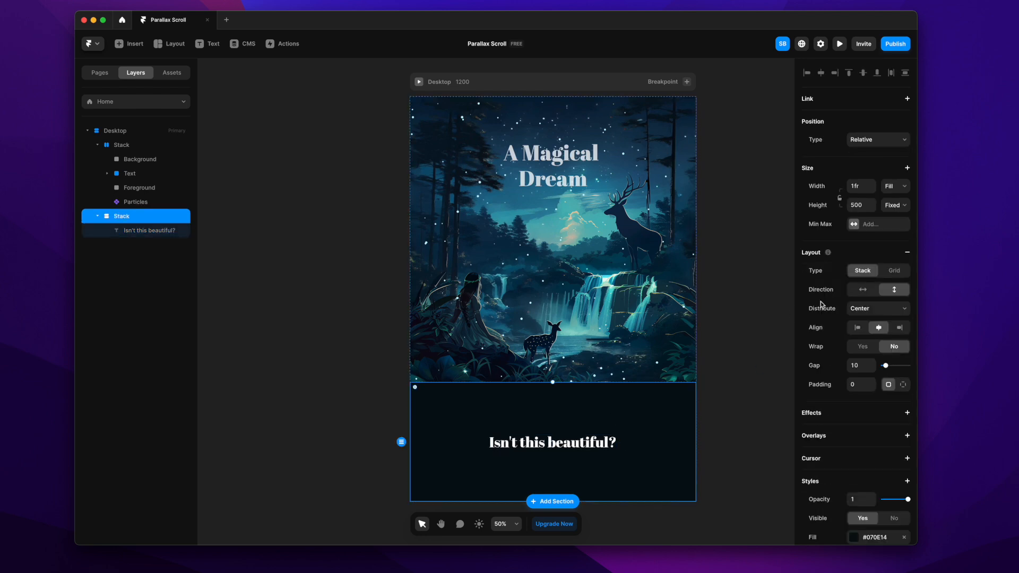
Step: Change the "Isn't this beautiful?" text's font to Adamina and its size to 50 pixels
{"action": "left_click", "coordinate": [577, 448]}
{"action": "left_click", "coordinate": [892, 291]}
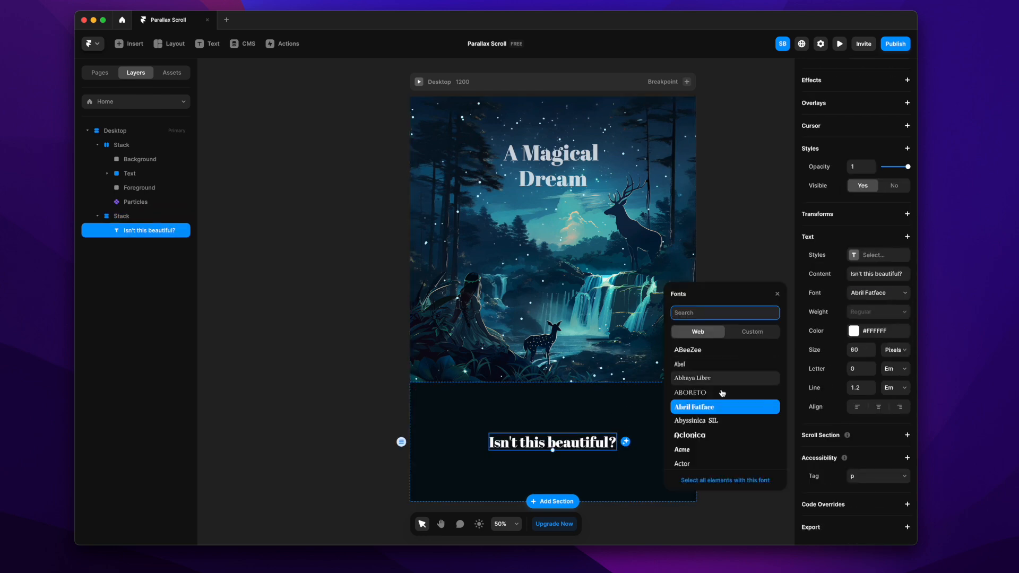
{"action": "scroll", "coordinate": [706, 431], "scroll_direction": "up", "scroll_amount": 2}
{"action": "left_click", "coordinate": [715, 420]}
{"action": "scroll", "coordinate": [723, 396], "scroll_direction": "up", "scroll_amount": 2}
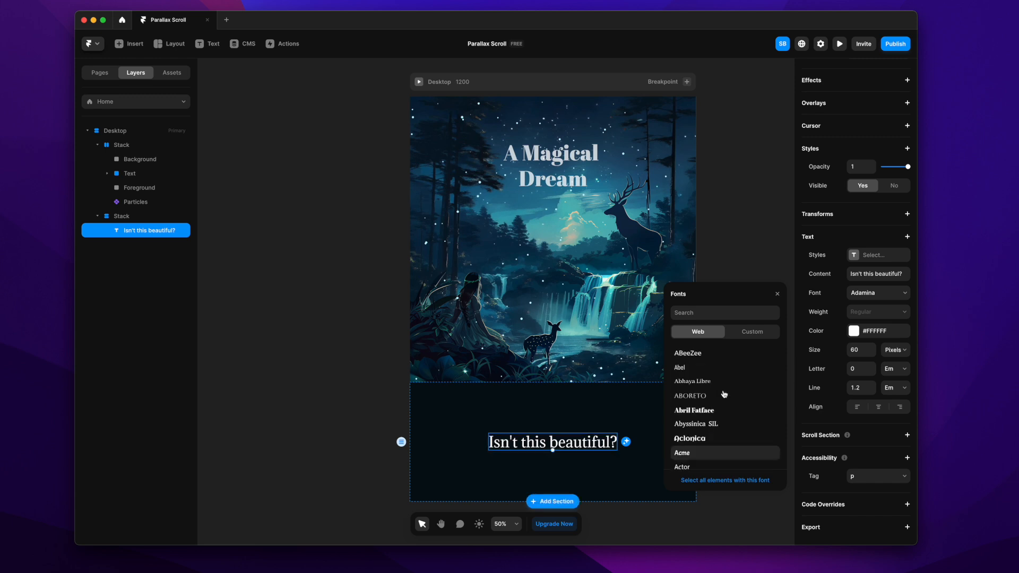
{"action": "left_click", "coordinate": [778, 294]}
{"action": "left_click", "coordinate": [864, 351]}
{"action": "type", "text": "50"}
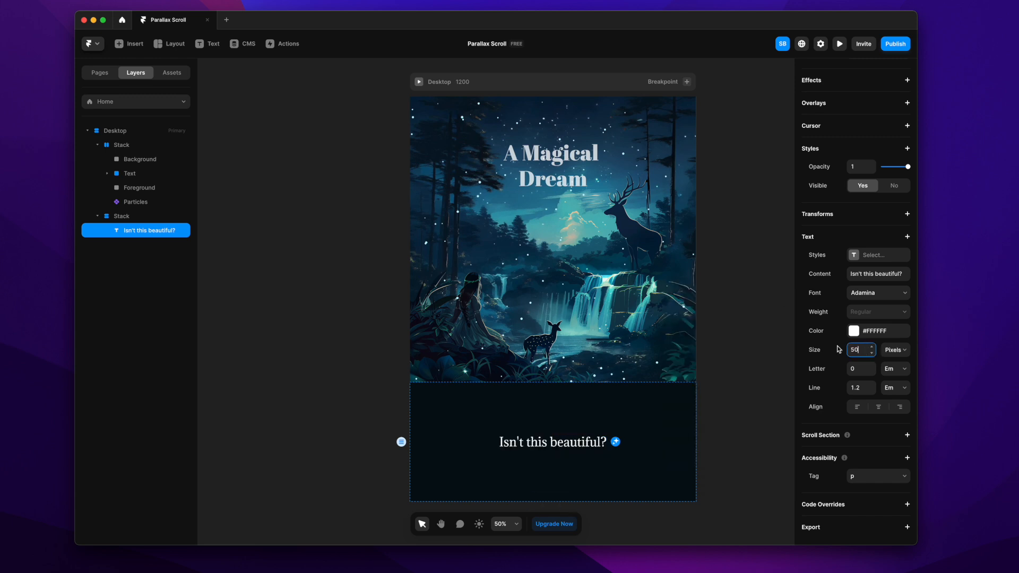
Step: Lower the opacity of the "Isn't this beautiful?" text to 0.62
{"action": "left_click_drag", "start_coordinate": [909, 166], "coordinate": [898, 169]}
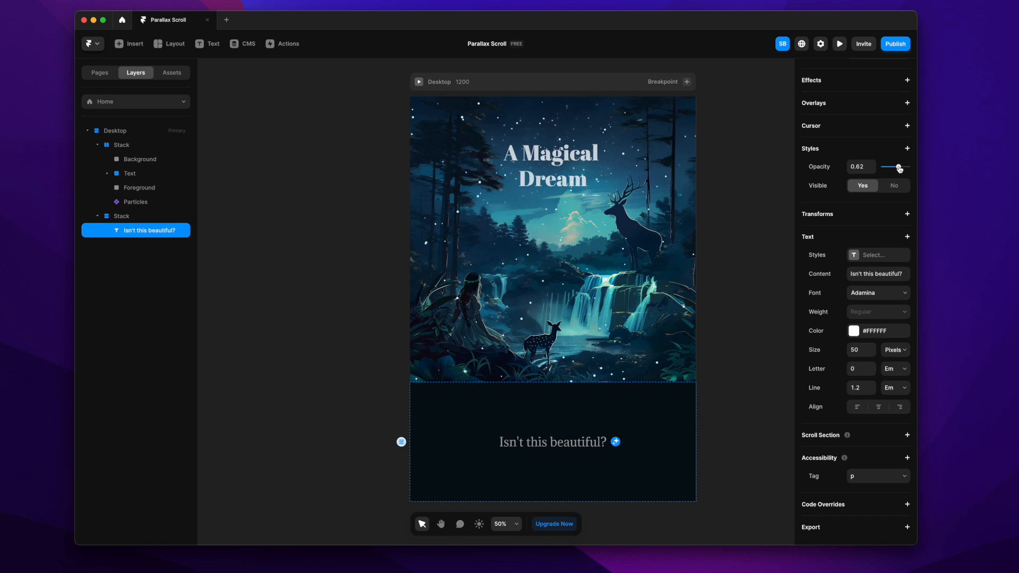
{"action": "left_click", "coordinate": [789, 292]}
{"action": "scroll", "coordinate": [718, 232], "scroll_direction": "up", "scroll_amount": 2}
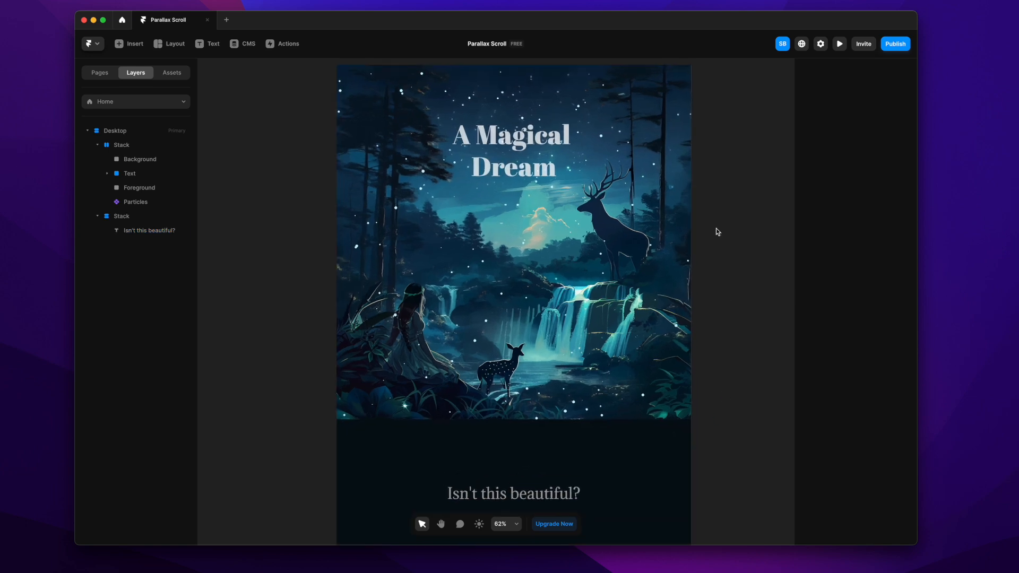
{"action": "scroll", "coordinate": [413, 205], "scroll_direction": "up", "scroll_amount": 3}
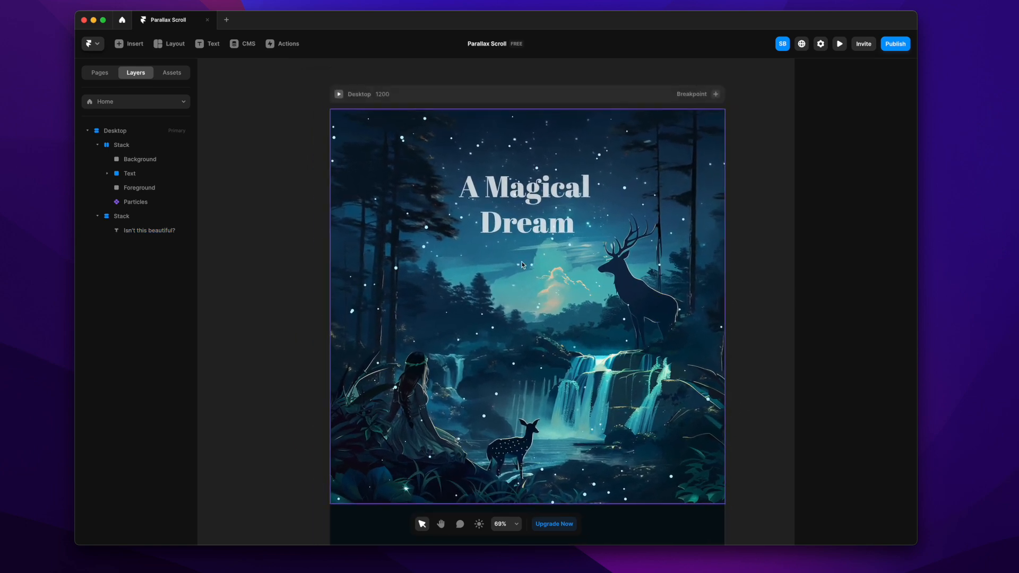
Step: Rename the scene's stack "Hero Section" and the dark text stack "Section 2", and collapse Section 2 in the layer tree
{"action": "left_click", "coordinate": [127, 148]}
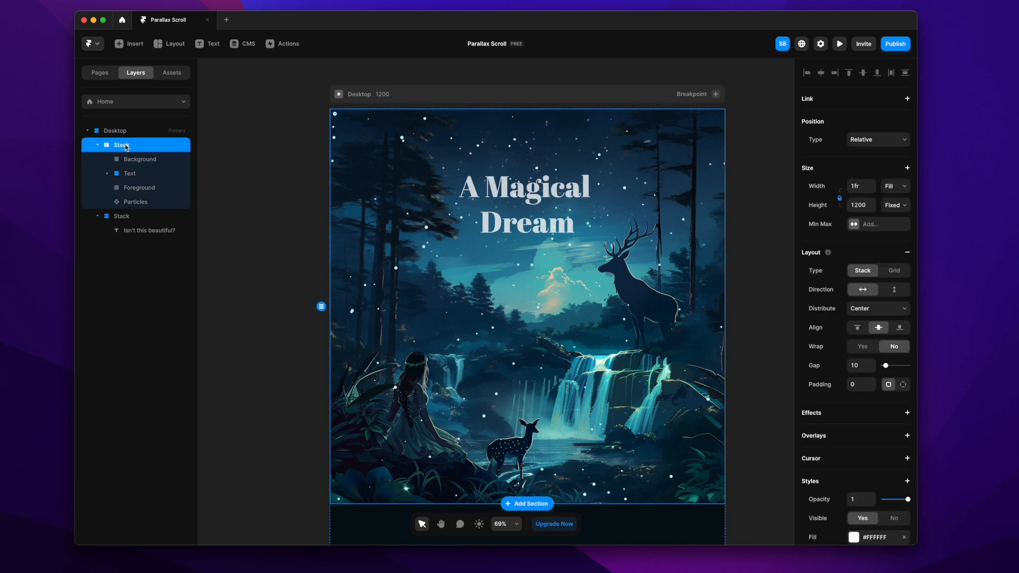
{"action": "double_click", "coordinate": [126, 146]}
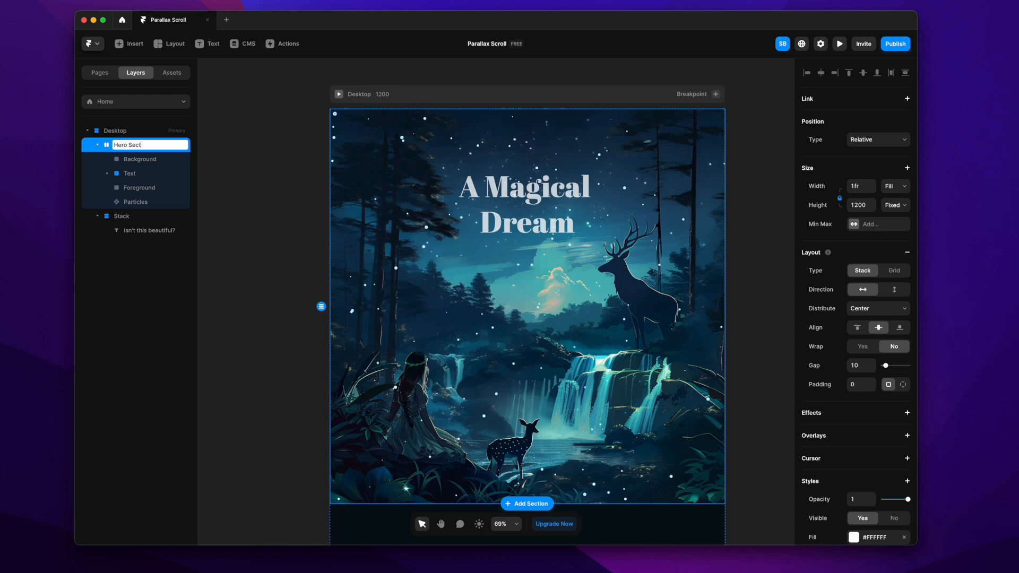
{"action": "double_click", "coordinate": [137, 217]}
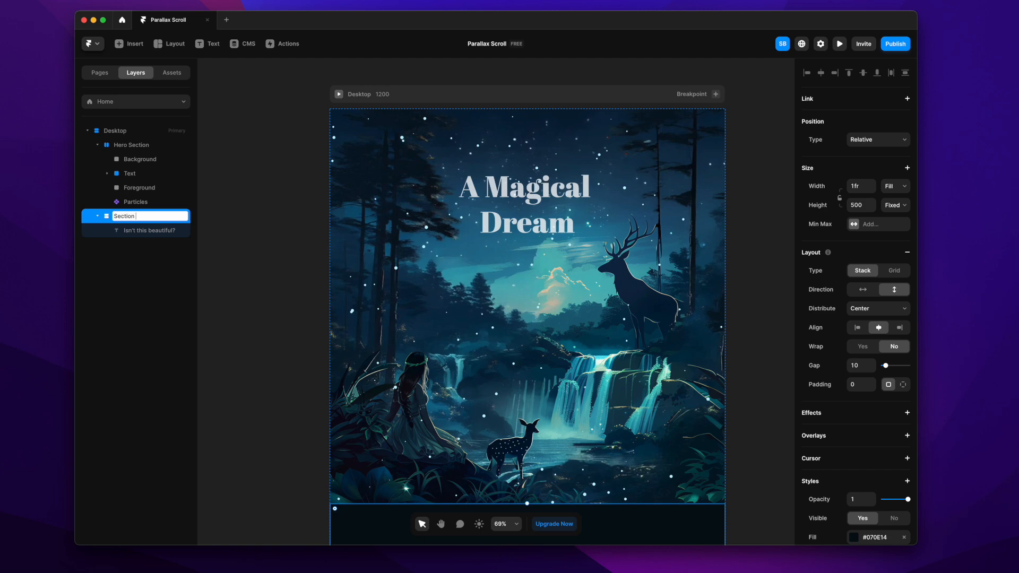
{"action": "left_click", "coordinate": [307, 269]}
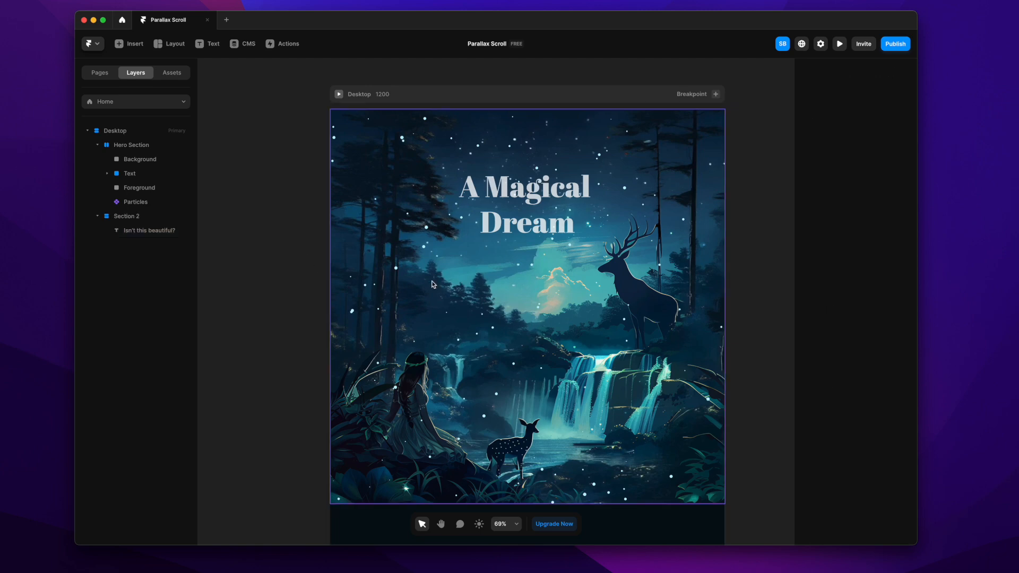
{"action": "left_click", "coordinate": [97, 216]}
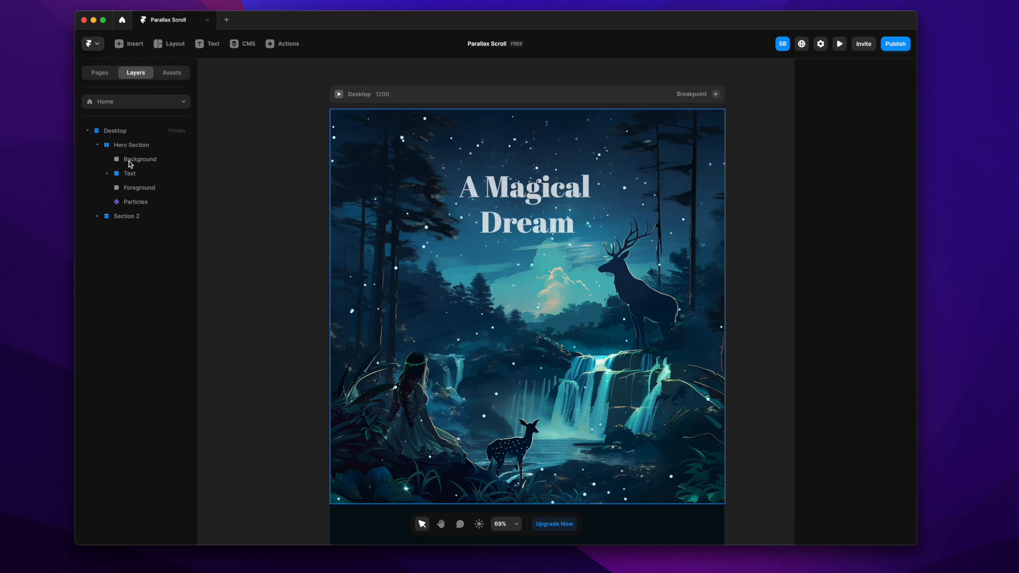
Step: Add a Scroll Speed effect to the Particles layer with its speed set to 95%
{"action": "left_click", "coordinate": [145, 162]}
{"action": "left_click", "coordinate": [146, 204]}
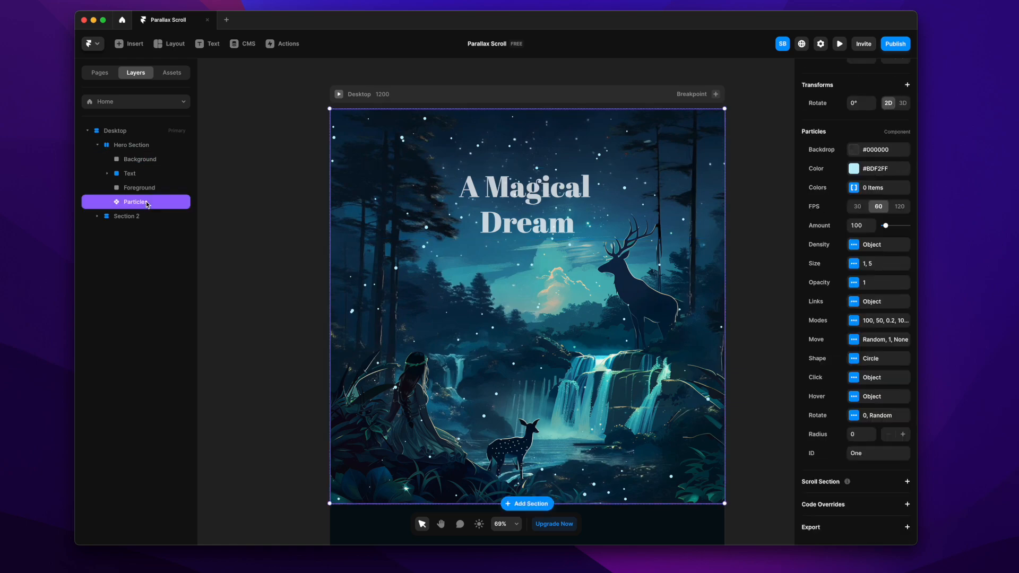
{"action": "scroll", "coordinate": [862, 218], "scroll_direction": "up", "scroll_amount": 7}
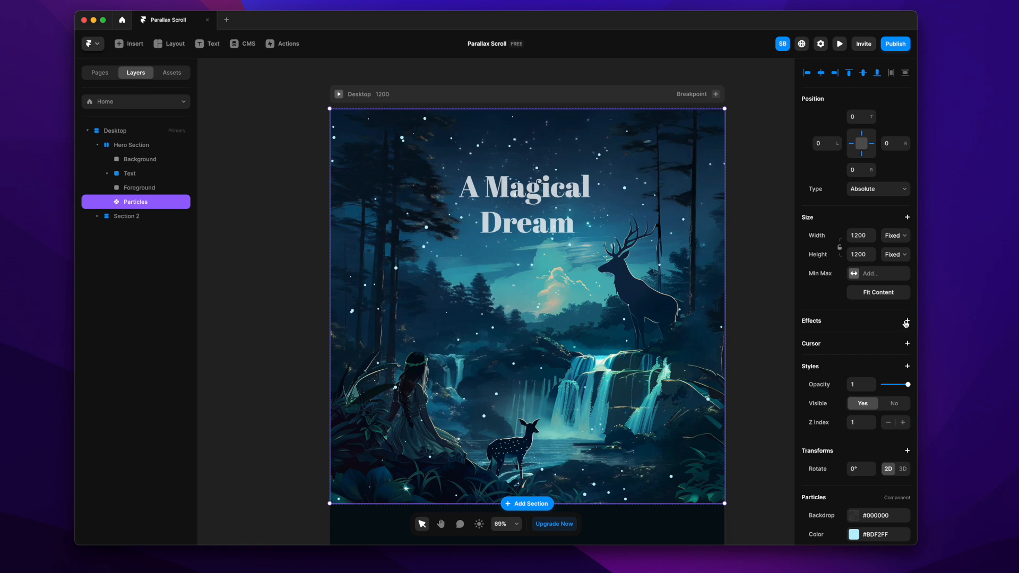
{"action": "left_click", "coordinate": [906, 321]}
{"action": "left_click", "coordinate": [881, 411]}
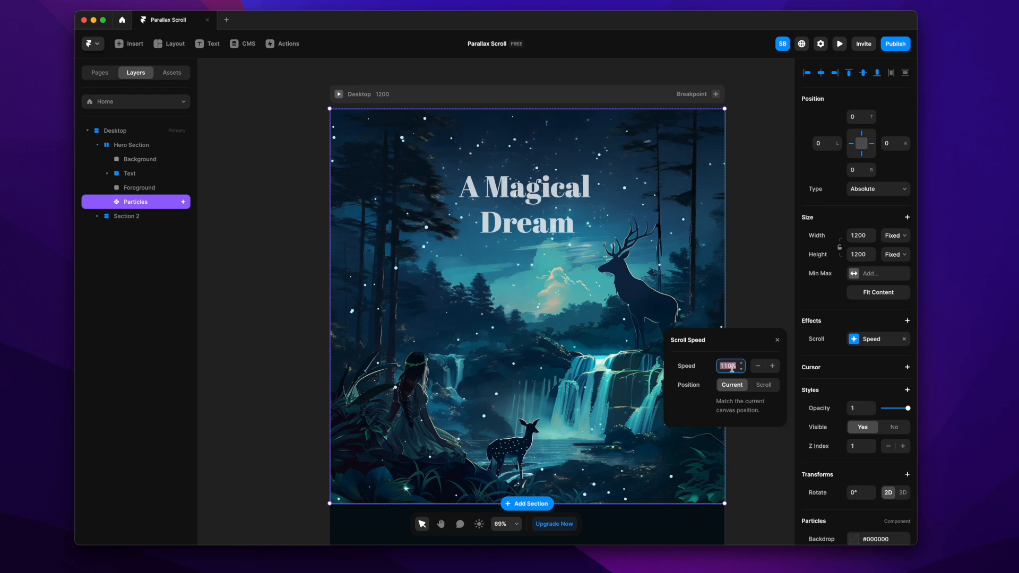
{"action": "type", "text": "95%"}
{"action": "left_click", "coordinate": [777, 339]}
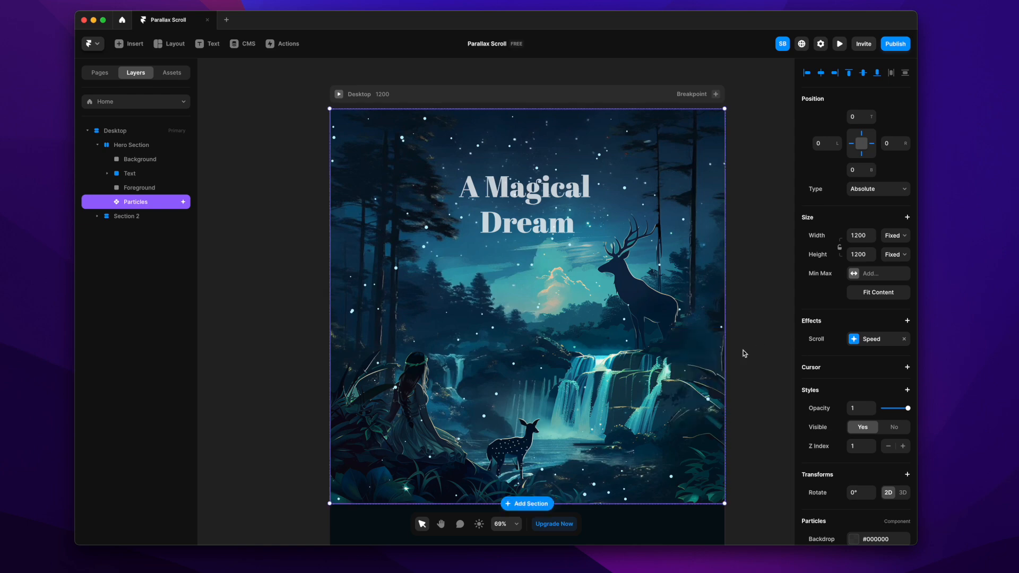
Step: Add a Scroll Speed effect to the Foreground layer with its speed set to 75%
{"action": "scroll", "coordinate": [744, 354], "scroll_direction": "right", "scroll_amount": 1}
{"action": "left_click", "coordinate": [150, 192]}
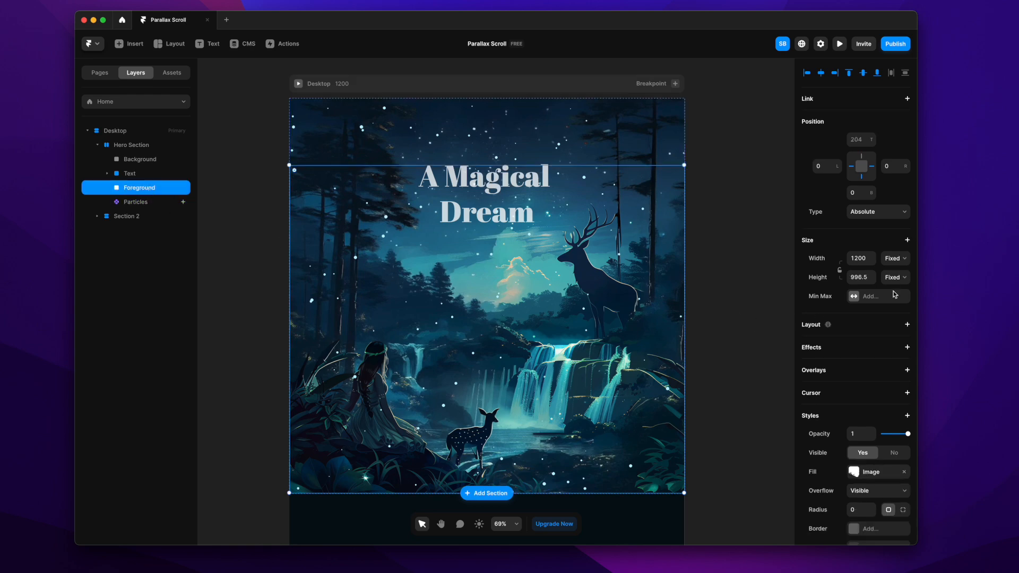
{"action": "left_click", "coordinate": [907, 347]}
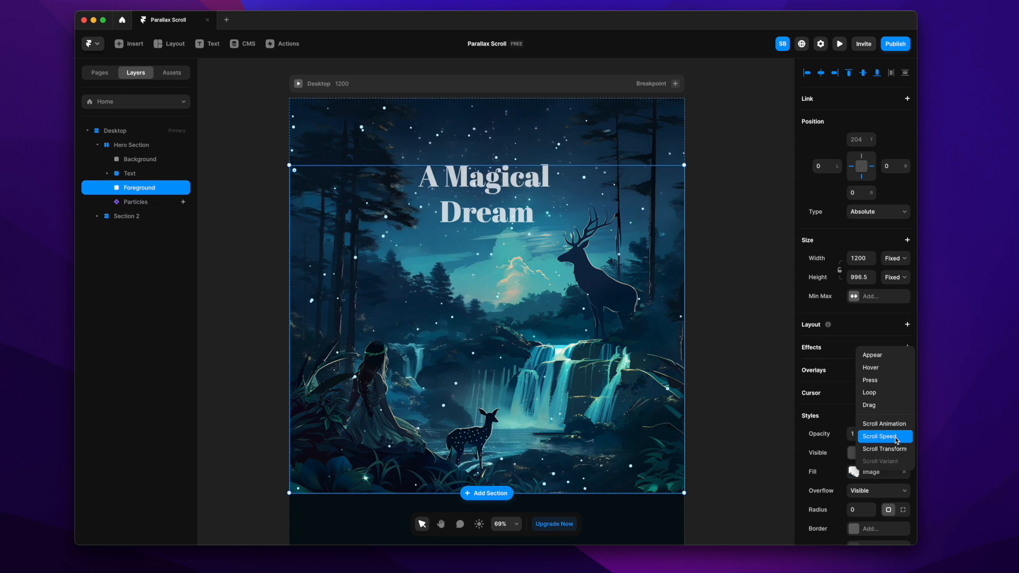
{"action": "left_click", "coordinate": [879, 436]}
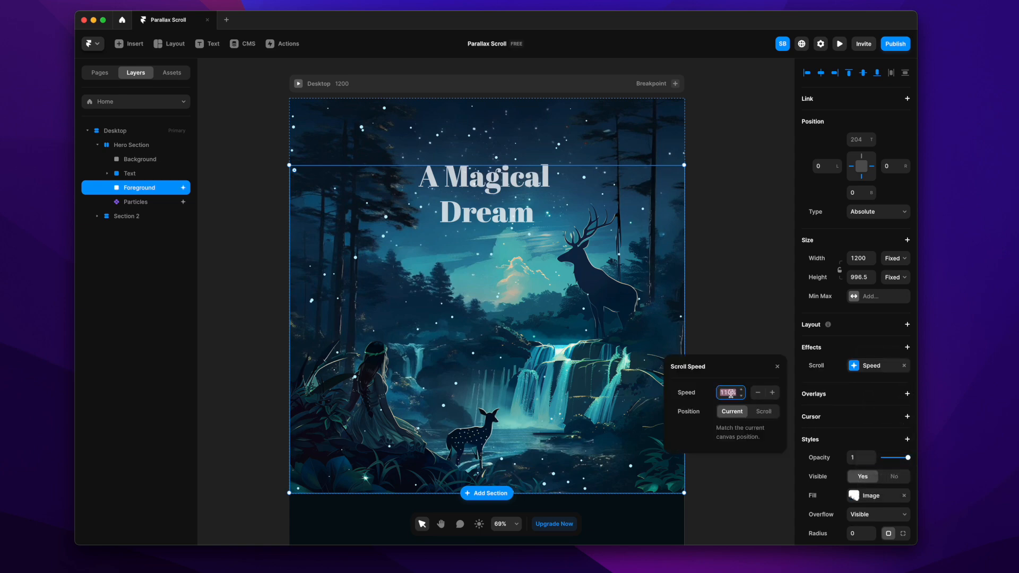
{"action": "type", "text": "75%"}
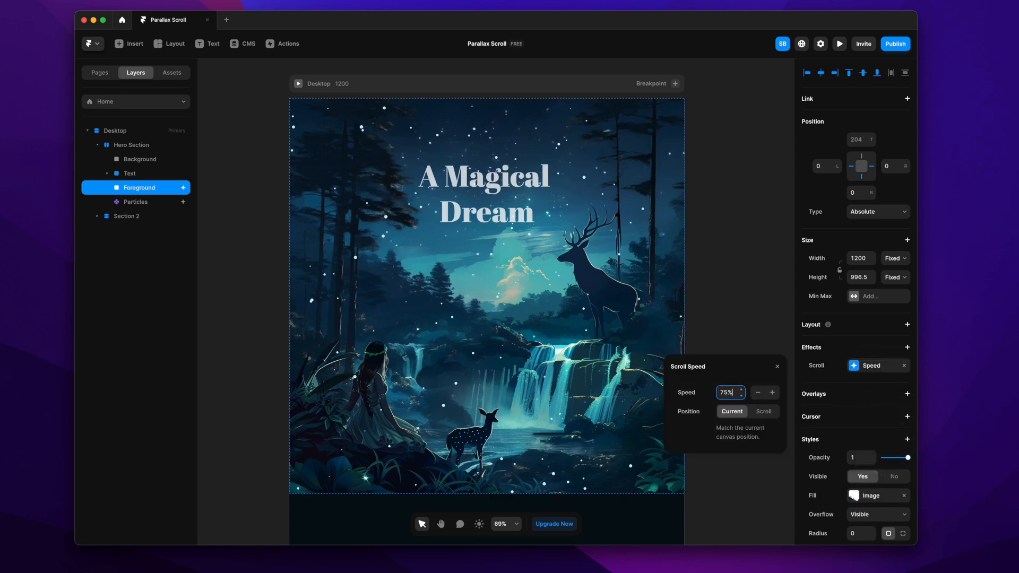
{"action": "left_click", "coordinate": [777, 367]}
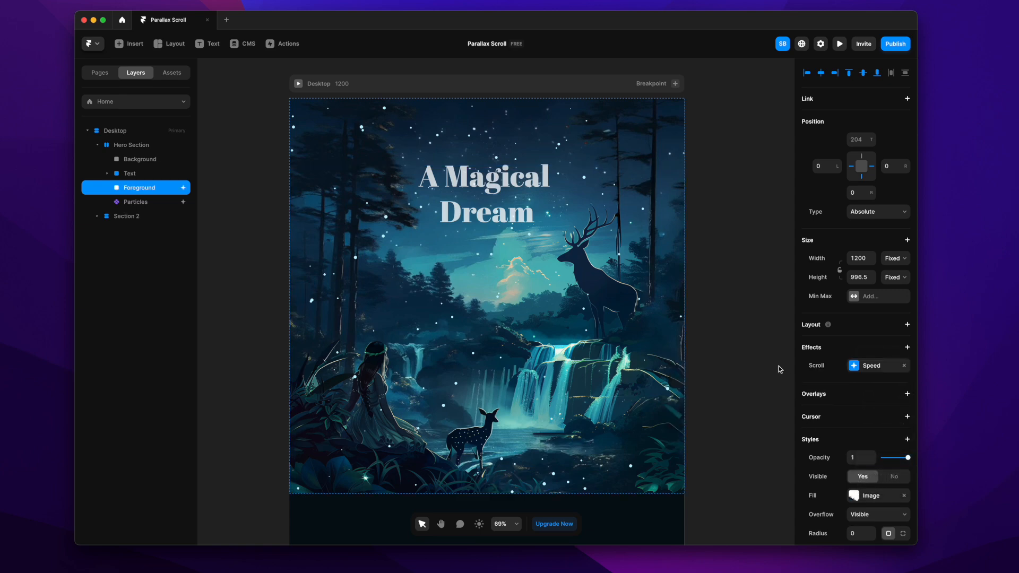
Step: Add a Scroll Speed effect to the Text frame in the Hero Section and reduce its speed
{"action": "left_click", "coordinate": [145, 173]}
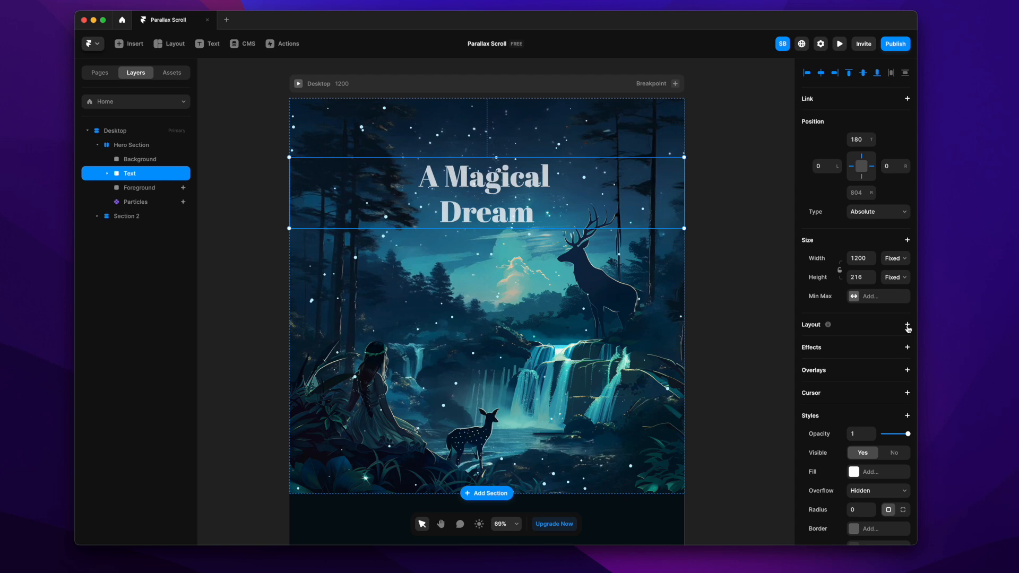
{"action": "left_click", "coordinate": [908, 347]}
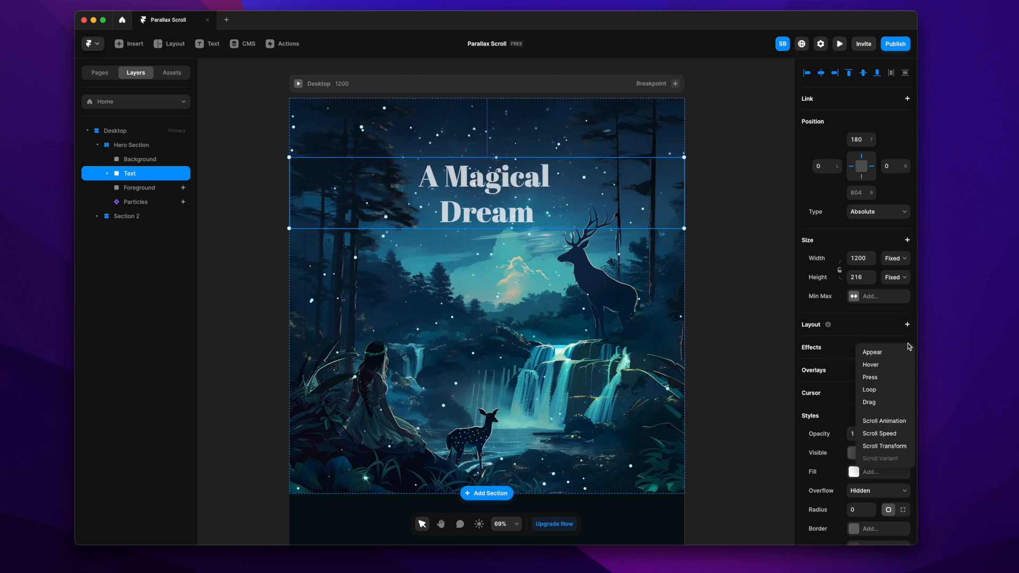
{"action": "left_click", "coordinate": [896, 435]}
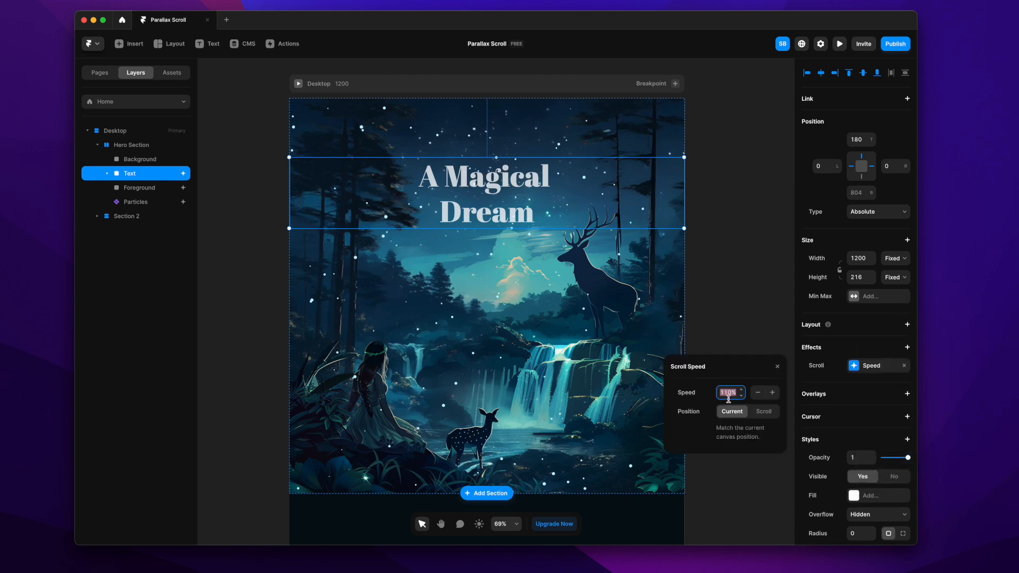
{"action": "type", "text": "4"}
{"action": "key", "text": "Return"}
{"action": "left_click", "coordinate": [779, 367]}
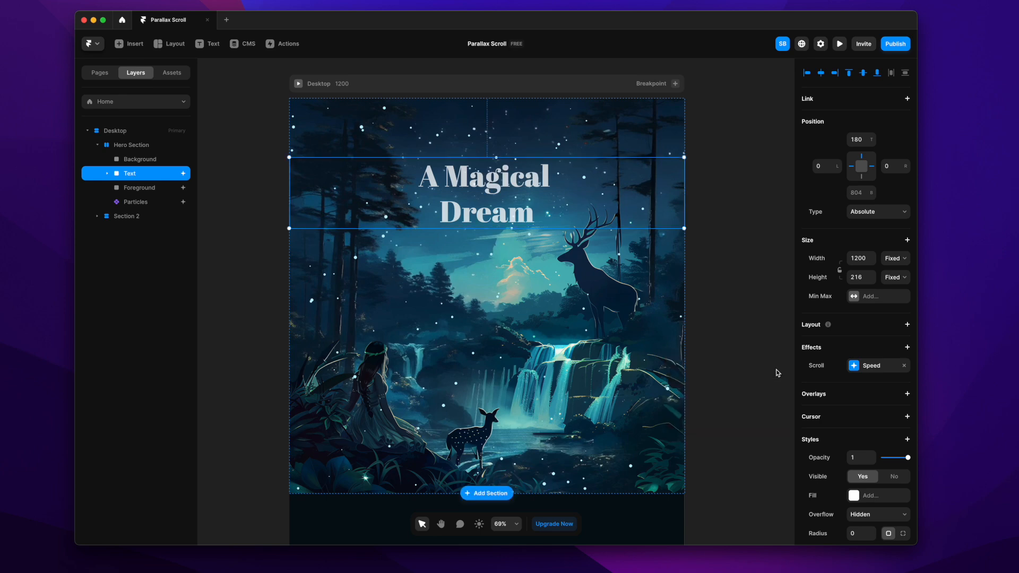
Step: Add a Scroll Speed effect to the Background layer with its speed set to 20%
{"action": "left_click", "coordinate": [135, 161]}
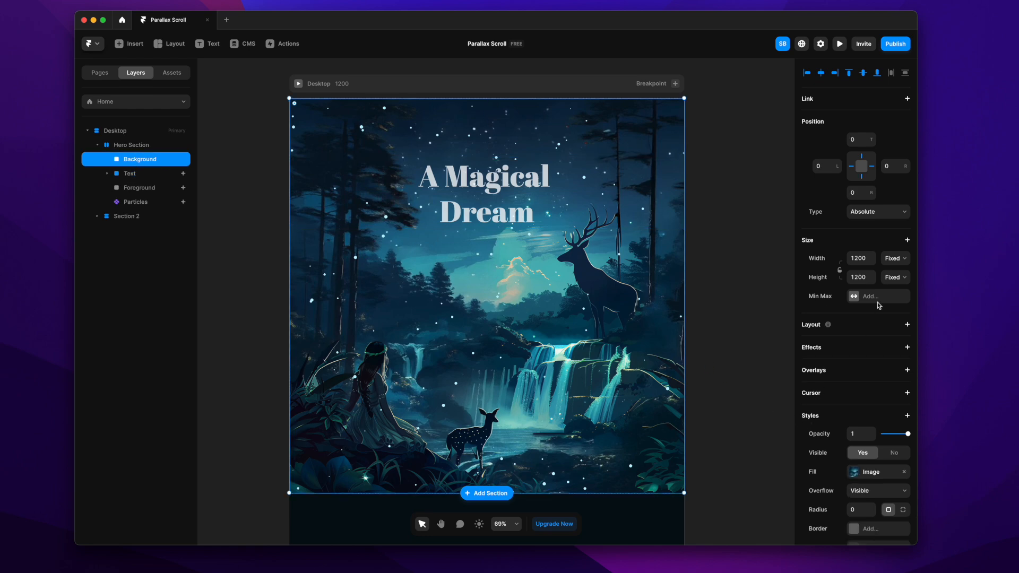
{"action": "left_click", "coordinate": [906, 347]}
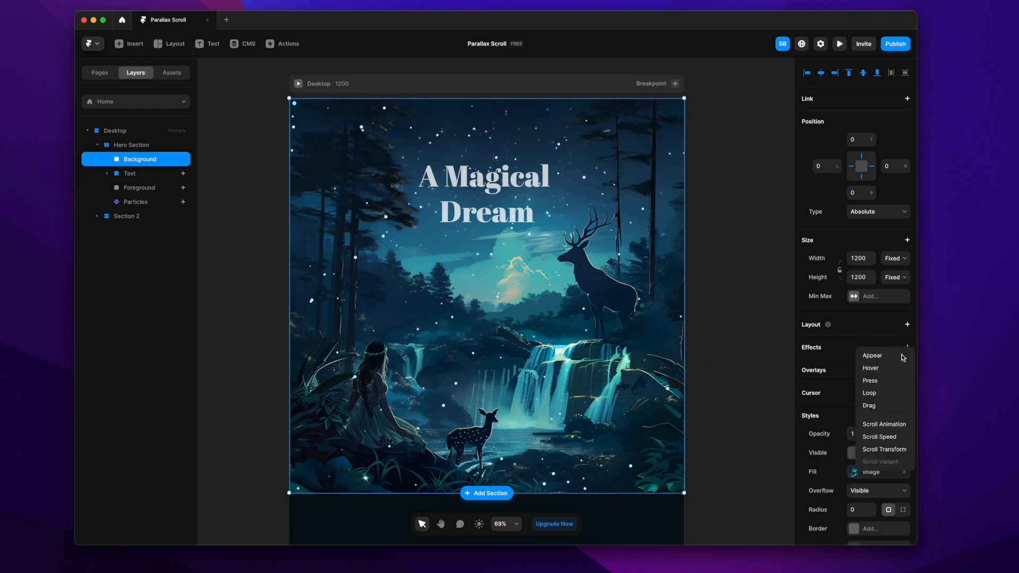
{"action": "left_click", "coordinate": [900, 444]}
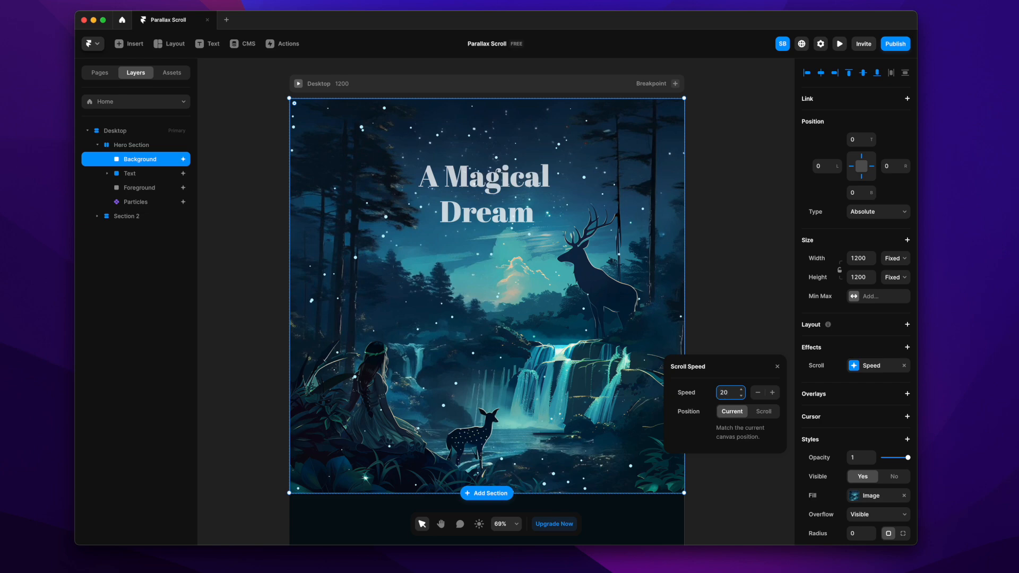
{"action": "type", "text": "20"}
{"action": "key", "text": "Return"}
{"action": "left_click", "coordinate": [778, 367]}
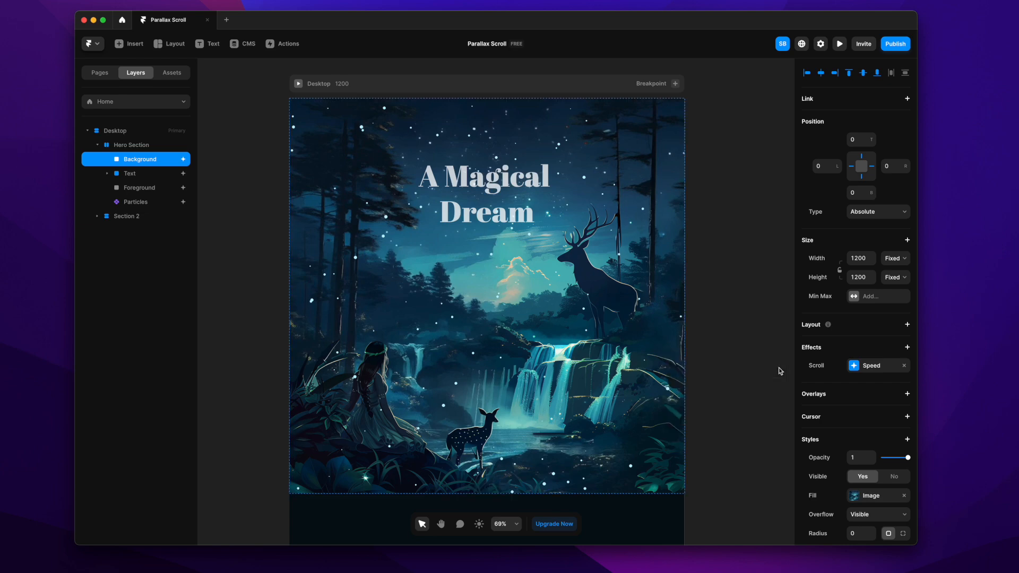
Step: Preview the page and scroll through it repeatedly to examine how the layers and title move, then return to the canvas
{"action": "left_click", "coordinate": [297, 84]}
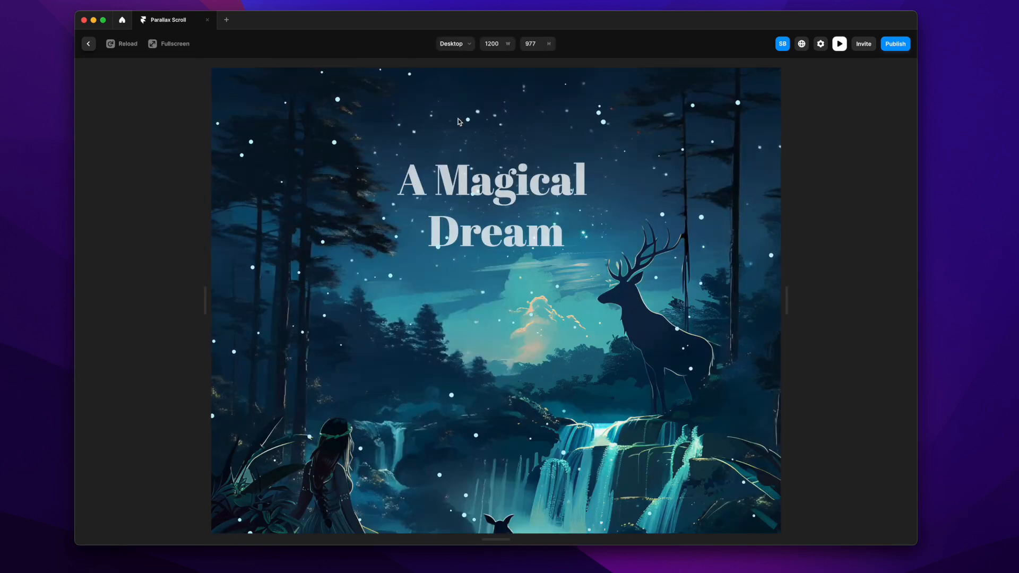
{"action": "scroll", "coordinate": [683, 380], "scroll_direction": "down", "scroll_amount": 3}
{"action": "scroll", "coordinate": [683, 377], "scroll_direction": "down", "scroll_amount": 5}
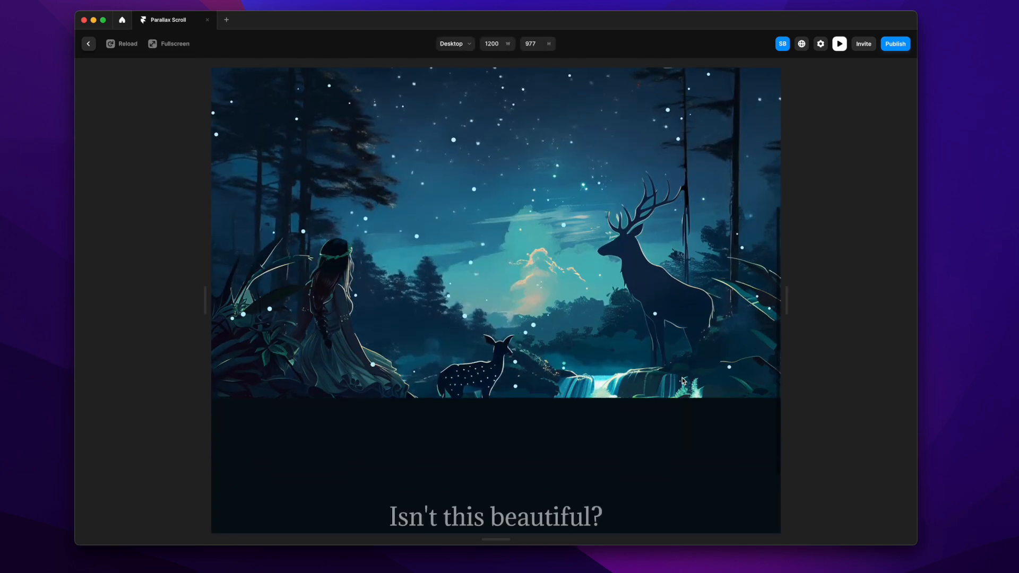
{"action": "scroll", "coordinate": [682, 377], "scroll_direction": "up", "scroll_amount": 3}
{"action": "scroll", "coordinate": [682, 377], "scroll_direction": "up", "scroll_amount": 5}
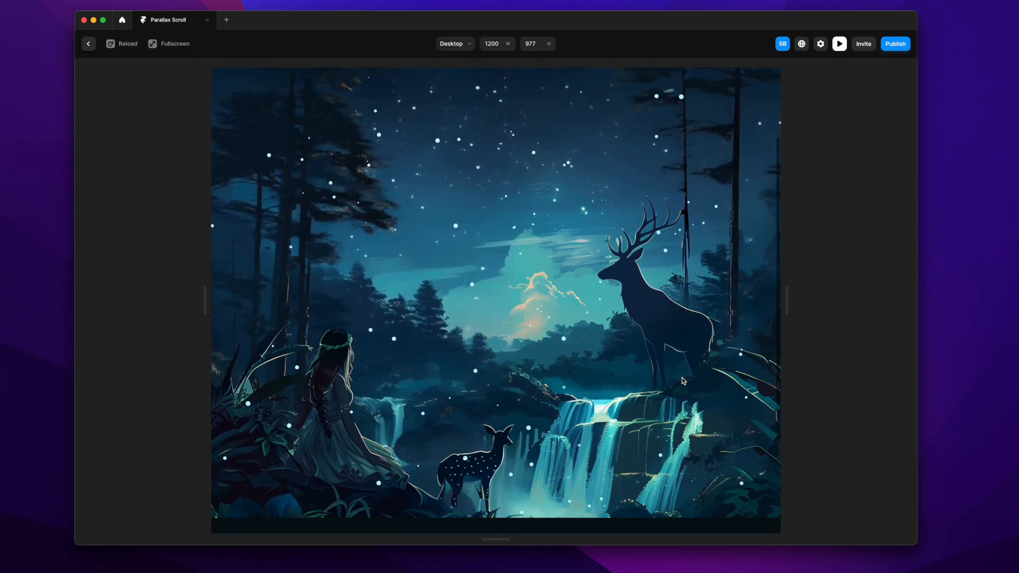
{"action": "scroll", "coordinate": [684, 381], "scroll_direction": "down", "scroll_amount": 2}
{"action": "scroll", "coordinate": [684, 382], "scroll_direction": "down", "scroll_amount": 5}
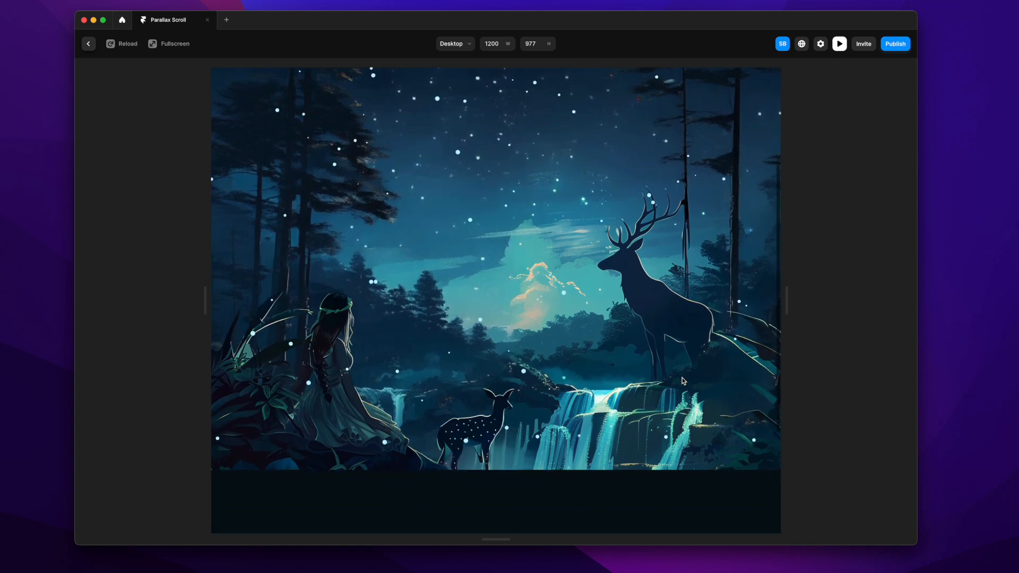
{"action": "scroll", "coordinate": [684, 381], "scroll_direction": "up", "scroll_amount": 5}
{"action": "scroll", "coordinate": [684, 381], "scroll_direction": "up", "scroll_amount": 3}
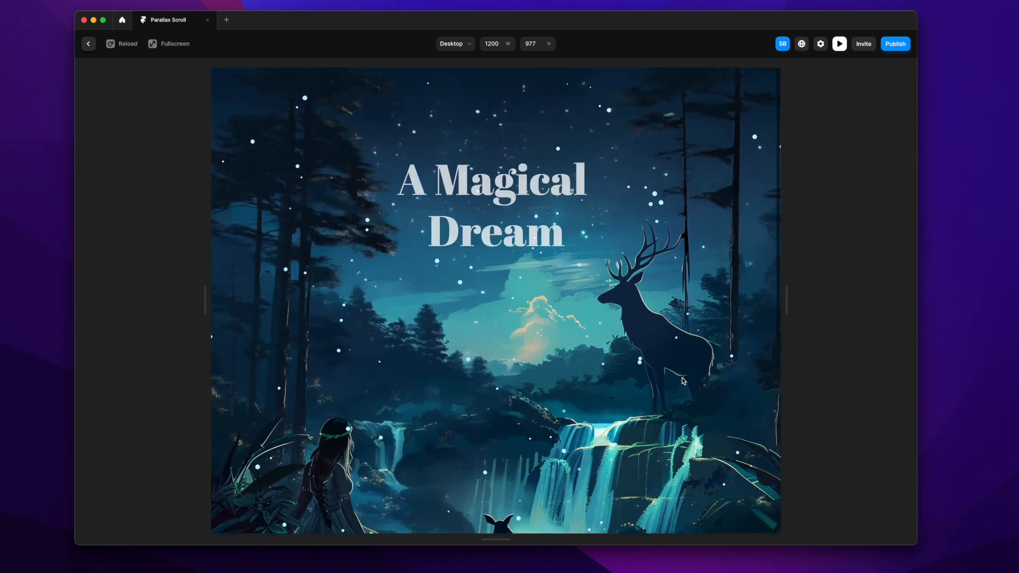
{"action": "left_click", "coordinate": [91, 47]}
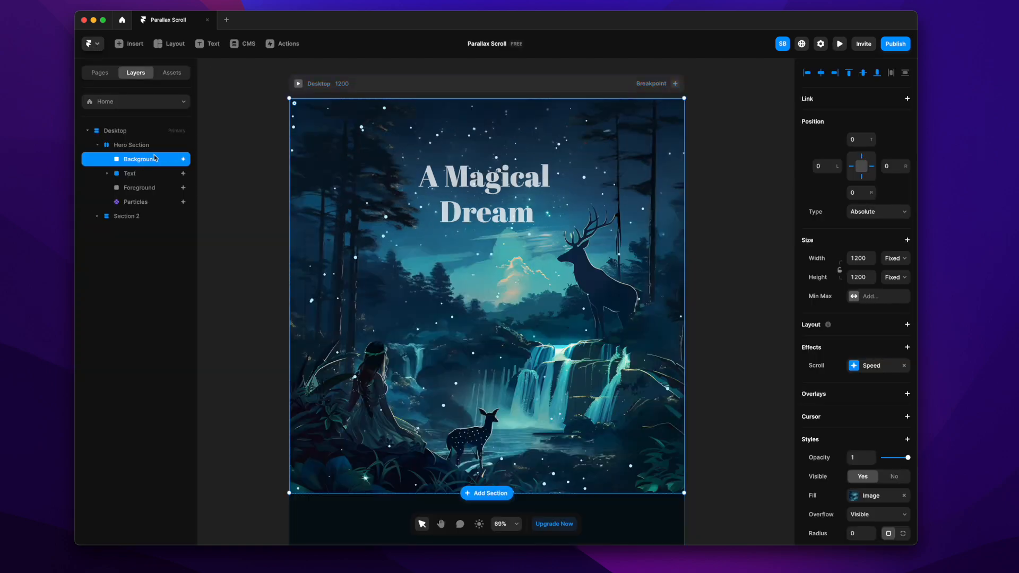
Step: Remove the Text frame's Scroll Speed effect and add one to the nested A Magical Dream text with its speed set to 50%
{"action": "left_click", "coordinate": [142, 175]}
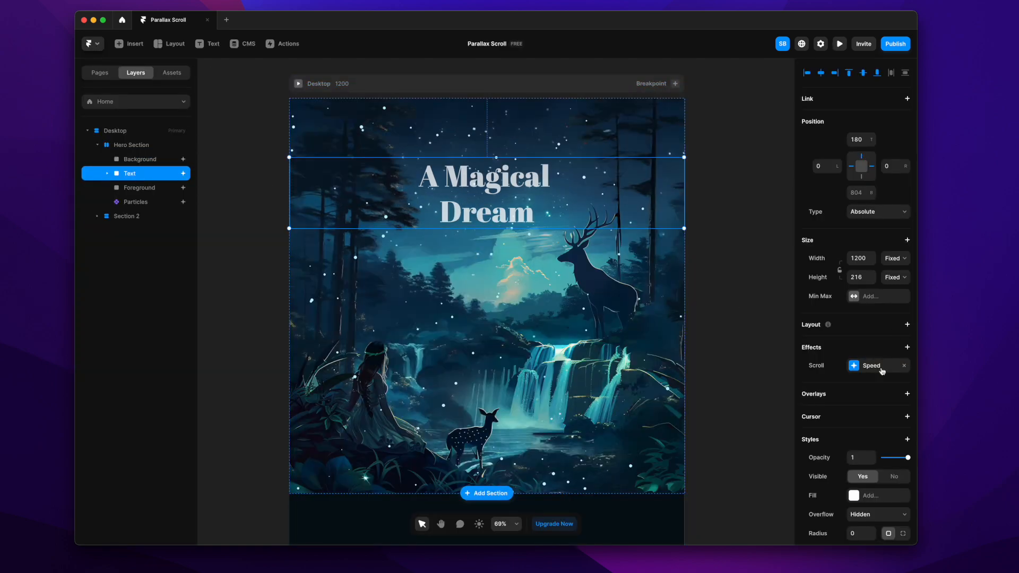
{"action": "left_click", "coordinate": [904, 365]}
{"action": "left_click", "coordinate": [108, 174]}
{"action": "left_click", "coordinate": [150, 188]}
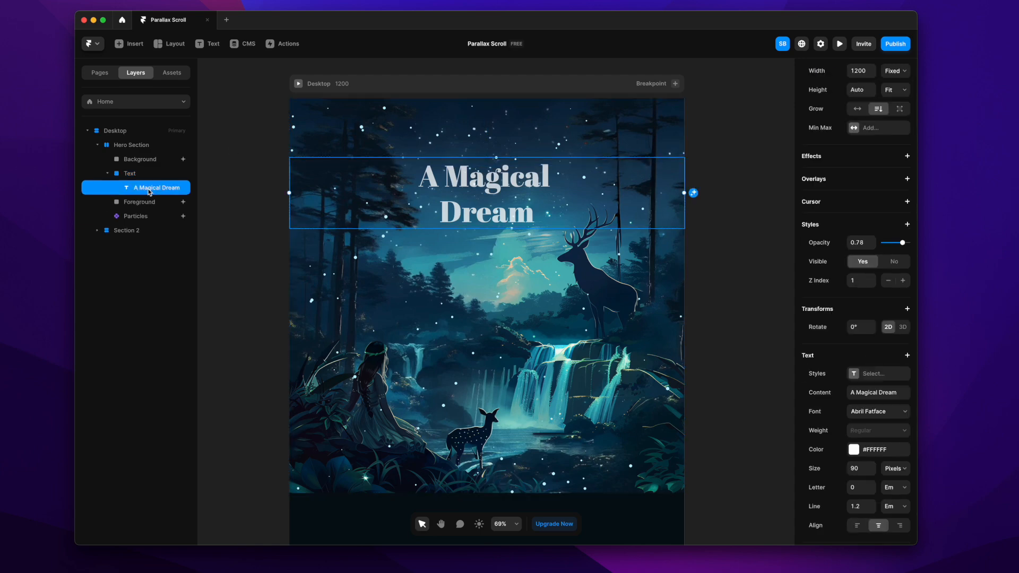
{"action": "scroll", "coordinate": [874, 241], "scroll_direction": "up", "scroll_amount": 2}
{"action": "left_click", "coordinate": [907, 211]}
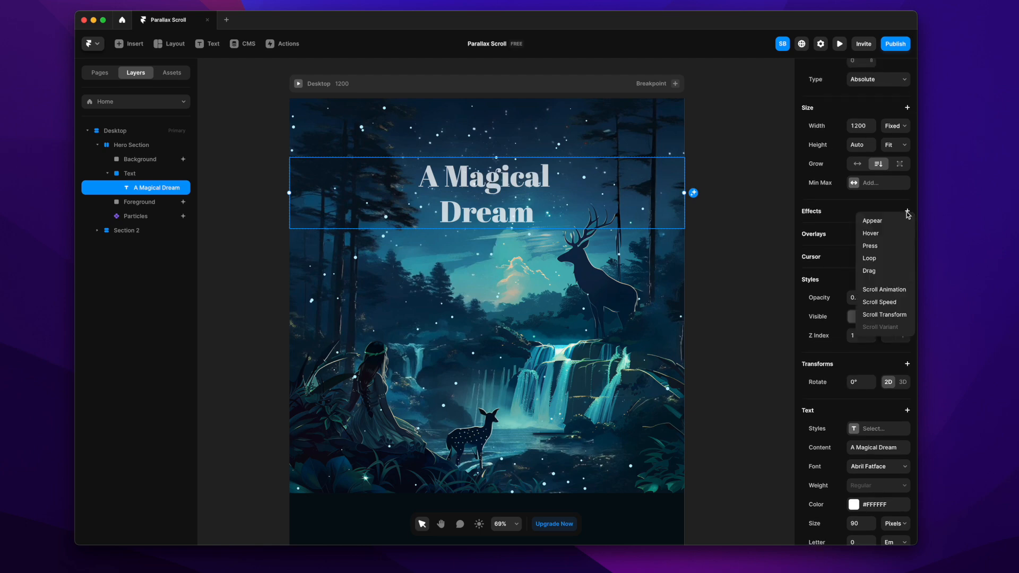
{"action": "left_click", "coordinate": [881, 302]}
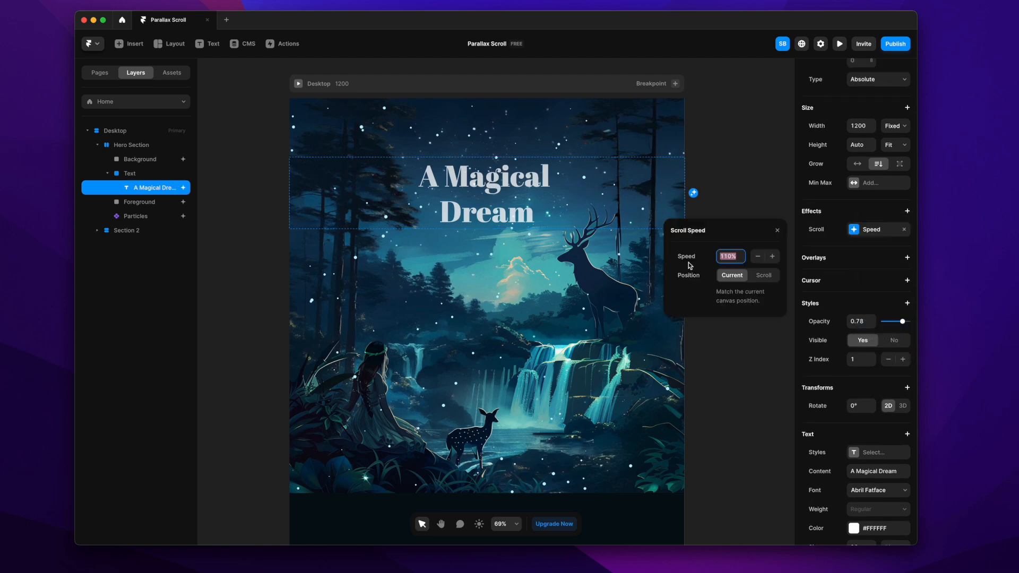
{"action": "type", "text": "50"}
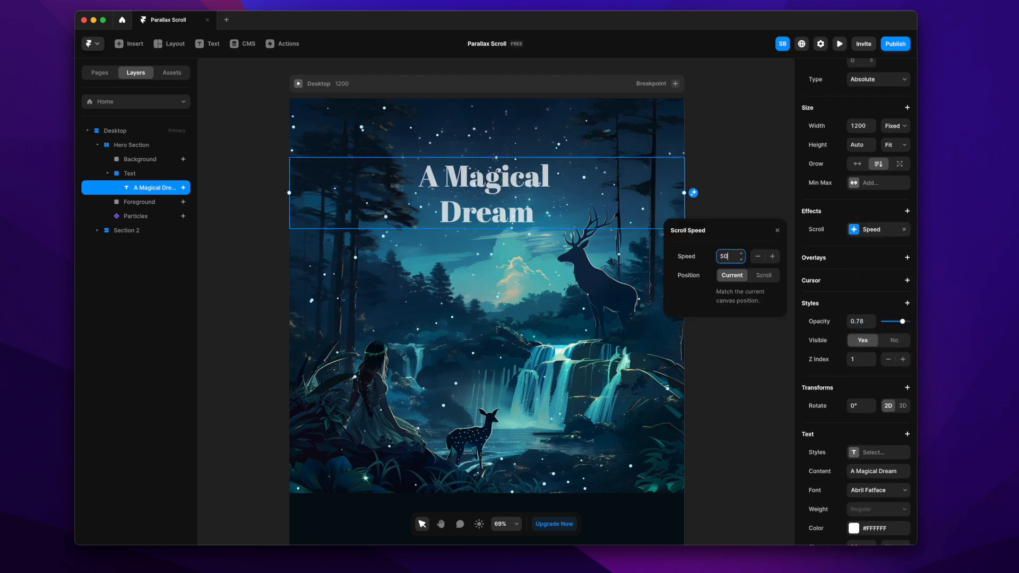
{"action": "left_click", "coordinate": [777, 230]}
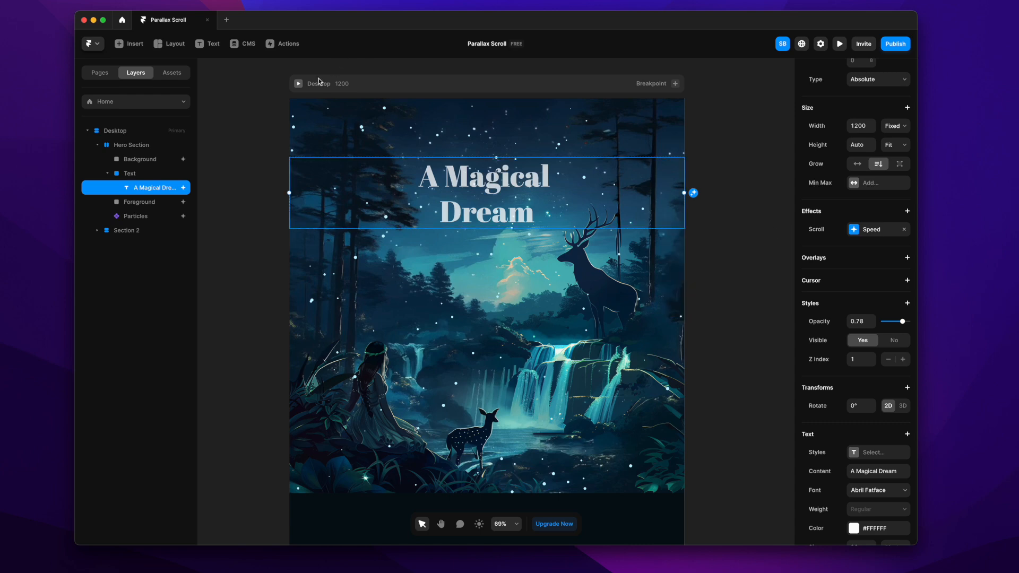
Step: Preview the page and scroll down and back up to check how the title moves, then return to the canvas
{"action": "left_click", "coordinate": [298, 84]}
{"action": "scroll", "coordinate": [643, 438], "scroll_direction": "down", "scroll_amount": 10}
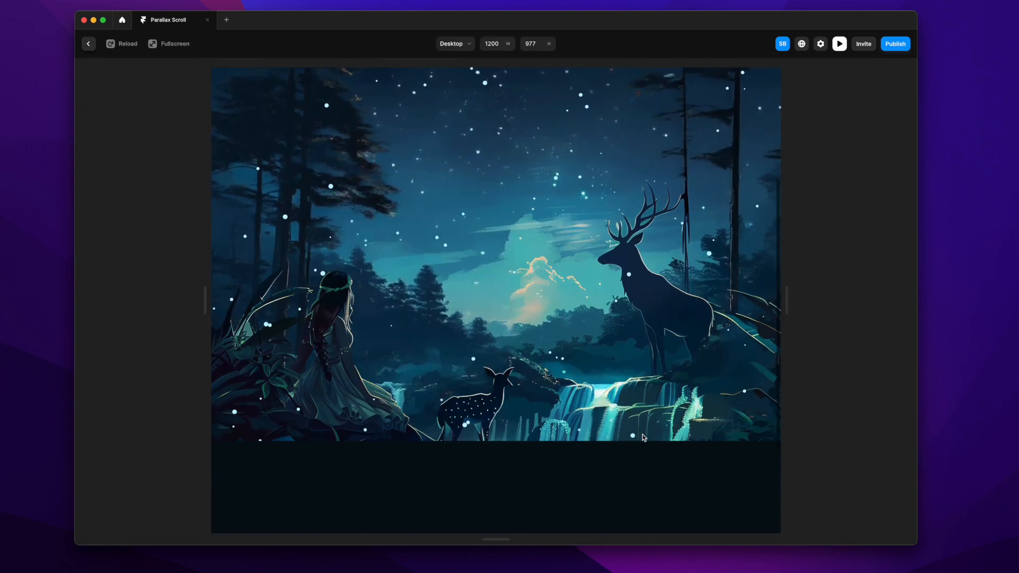
{"action": "scroll", "coordinate": [644, 438], "scroll_direction": "up", "scroll_amount": 5}
{"action": "scroll", "coordinate": [643, 434], "scroll_direction": "up", "scroll_amount": 5}
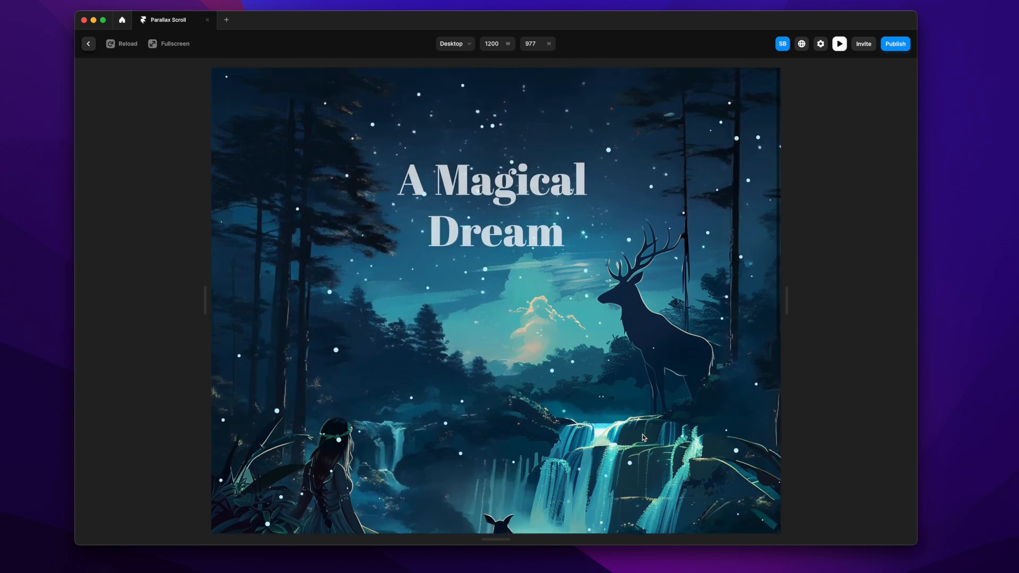
{"action": "left_click", "coordinate": [88, 44]}
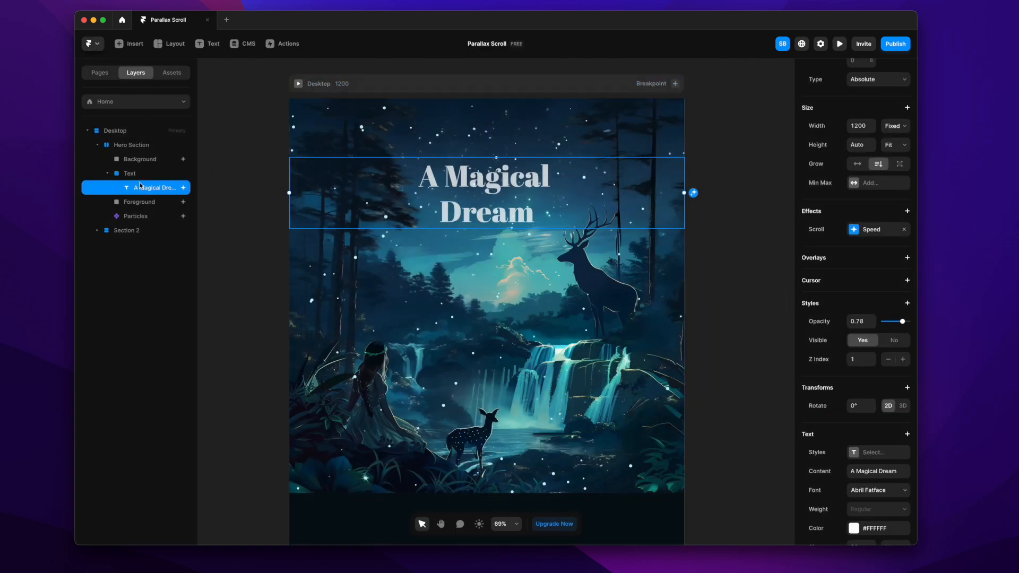
Step: Set the overflow of the Text frame in the Hero Section to Visible
{"action": "left_click", "coordinate": [141, 176]}
{"action": "scroll", "coordinate": [869, 405], "scroll_direction": "down", "scroll_amount": 3}
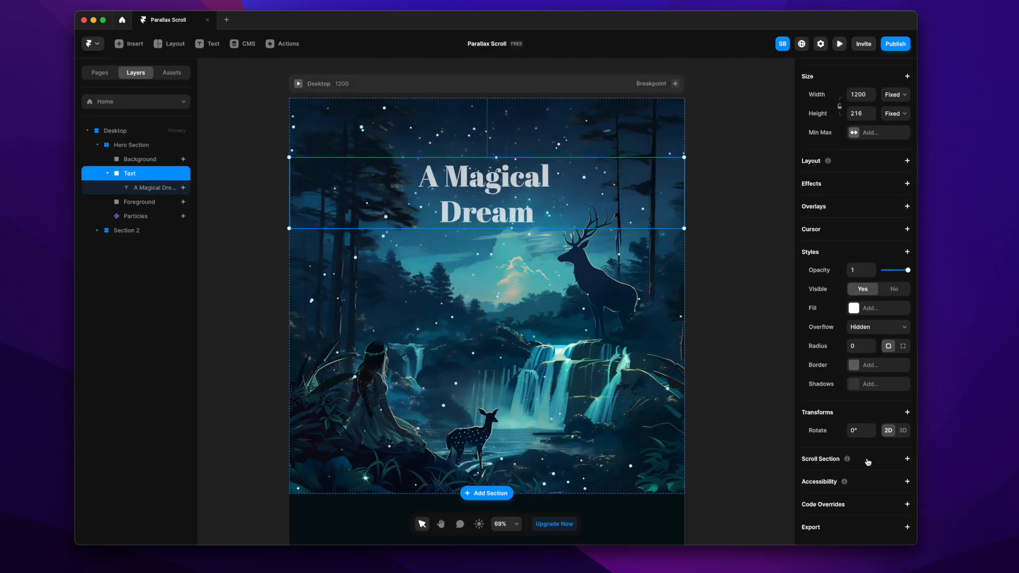
{"action": "left_click", "coordinate": [878, 327]}
{"action": "left_click", "coordinate": [863, 319]}
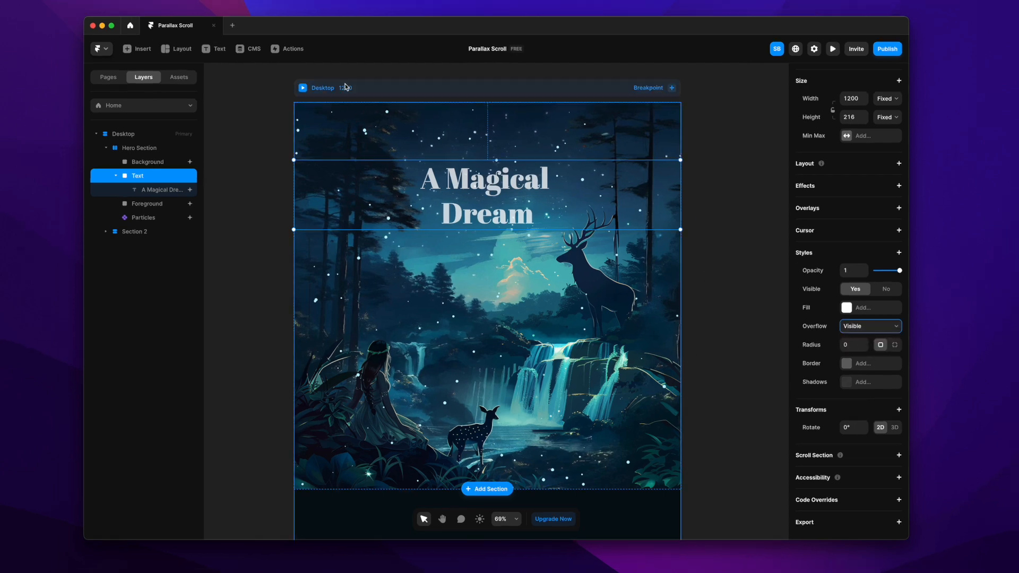
Step: Preview the page and scroll through it repeatedly to examine the title's clipping and the parallax between layers
{"action": "left_click", "coordinate": [303, 87]}
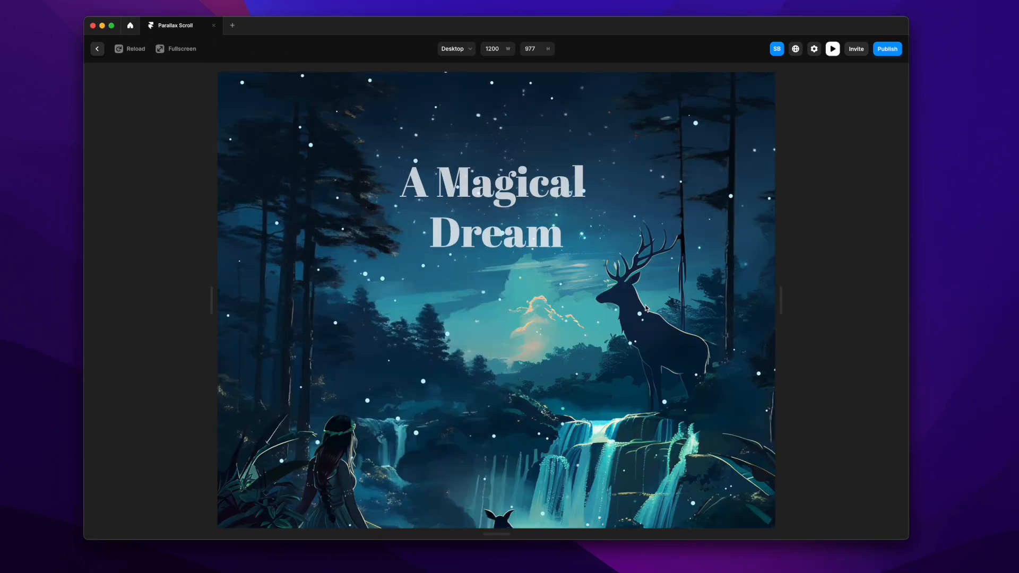
{"action": "scroll", "coordinate": [646, 308], "scroll_direction": "down", "scroll_amount": 4}
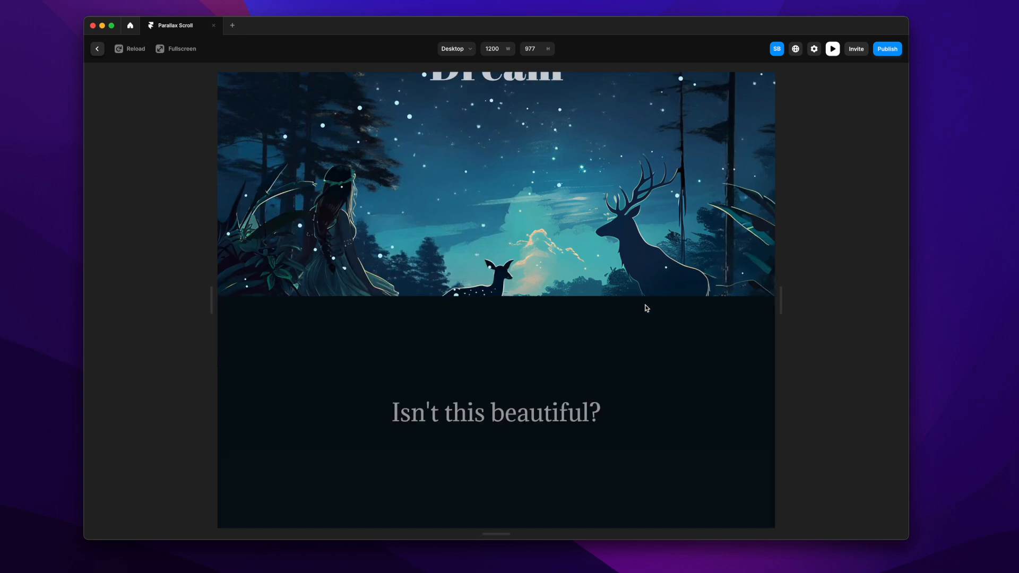
{"action": "scroll", "coordinate": [647, 308], "scroll_direction": "up", "scroll_amount": 4}
{"action": "scroll", "coordinate": [647, 308], "scroll_direction": "up", "scroll_amount": 3}
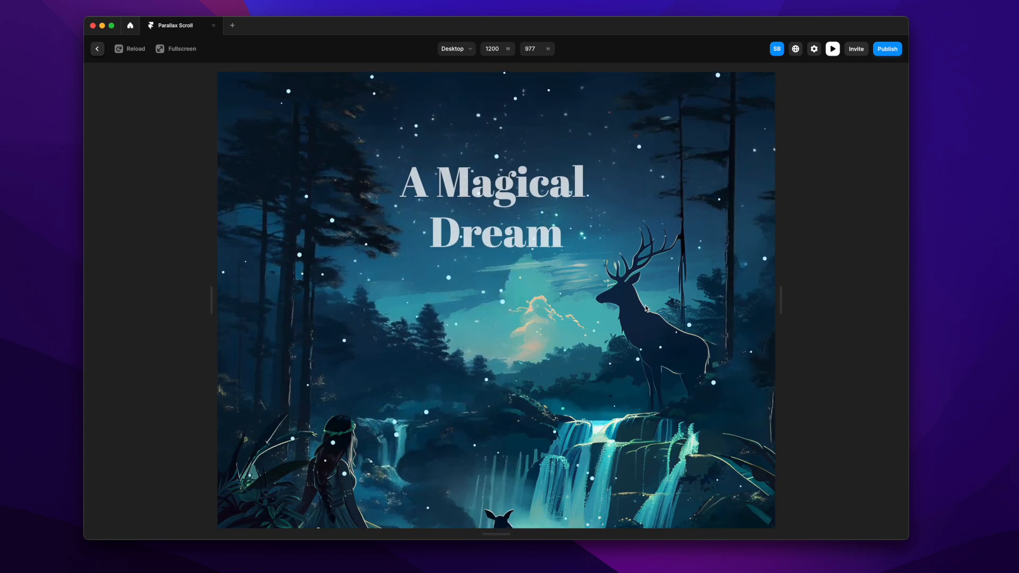
{"action": "scroll", "coordinate": [646, 308], "scroll_direction": "down", "scroll_amount": 3}
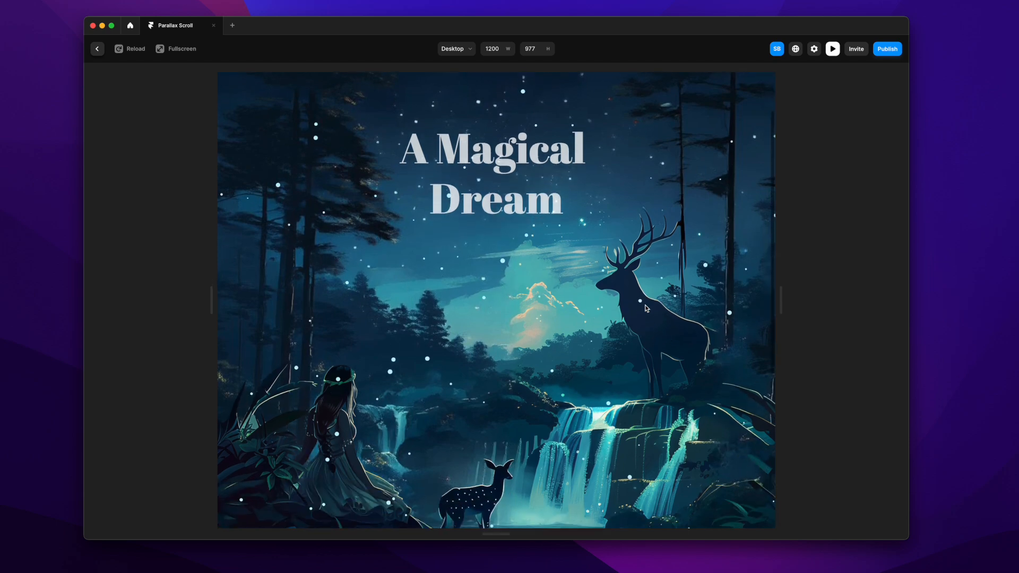
{"action": "scroll", "coordinate": [647, 308], "scroll_direction": "down", "scroll_amount": 3}
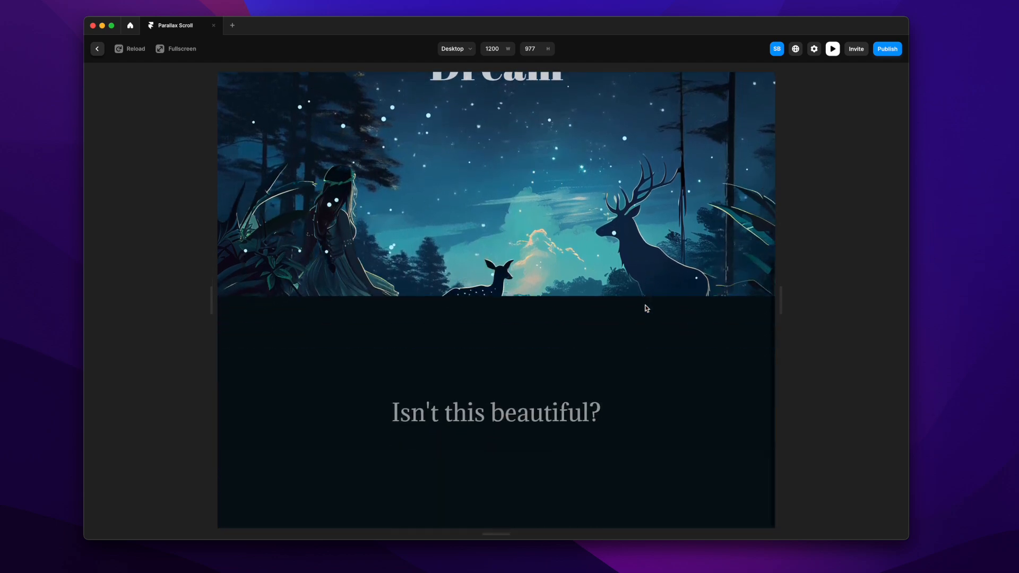
{"action": "scroll", "coordinate": [646, 308], "scroll_direction": "up", "scroll_amount": 6}
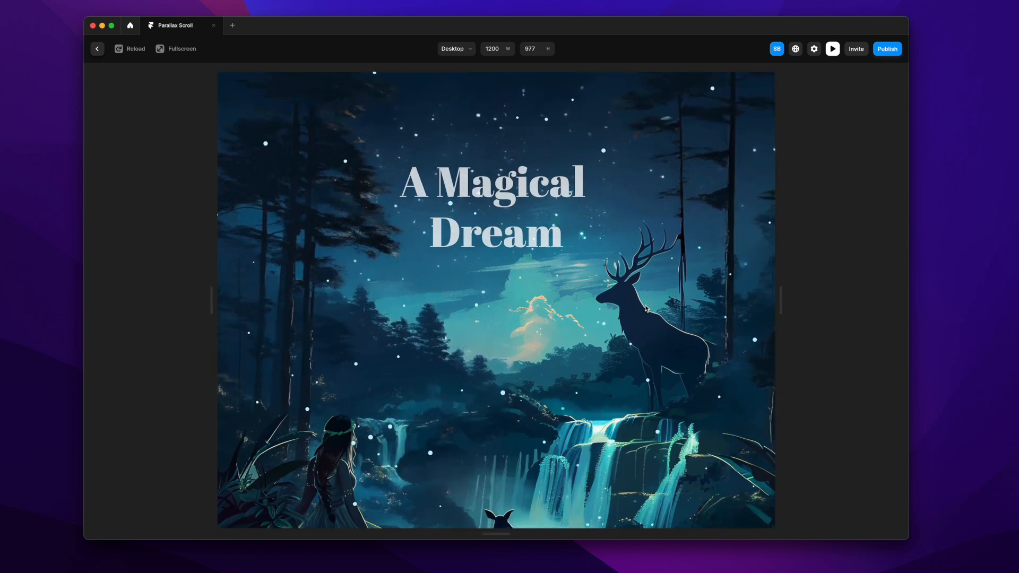
{"action": "scroll", "coordinate": [646, 308], "scroll_direction": "down", "scroll_amount": 1}
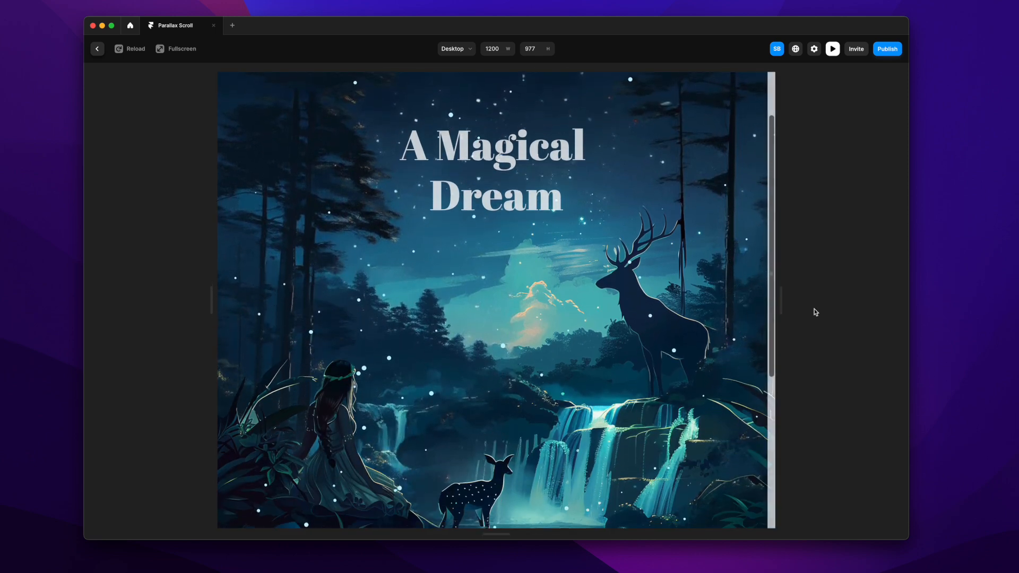
Step: Resize the preview to 904 px and 1382 px wide, scrolling through the page at each width to check its responsiveness
{"action": "left_click_drag", "start_coordinate": [784, 302], "coordinate": [715, 341]}
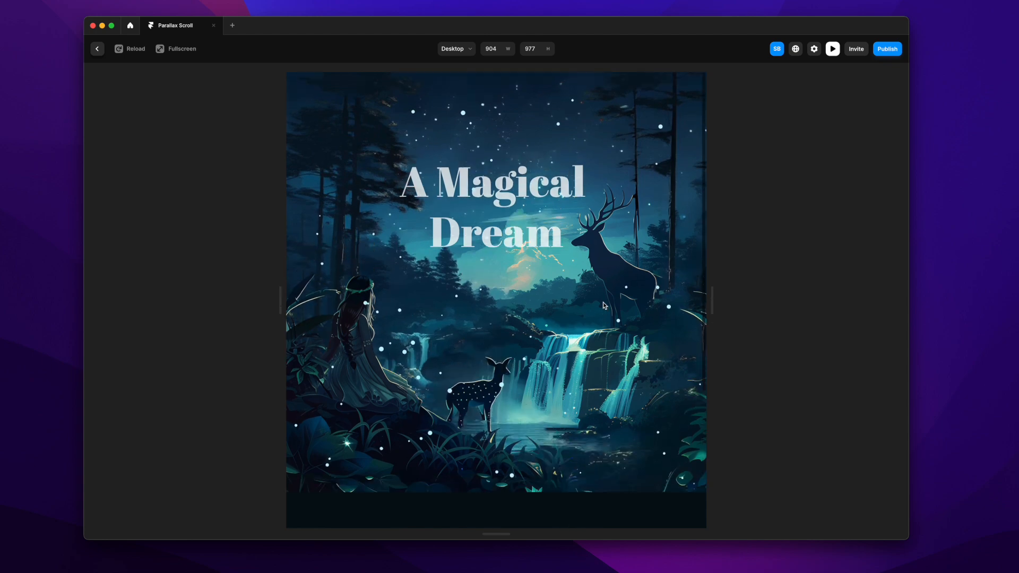
{"action": "scroll", "coordinate": [604, 306], "scroll_direction": "down", "scroll_amount": 5}
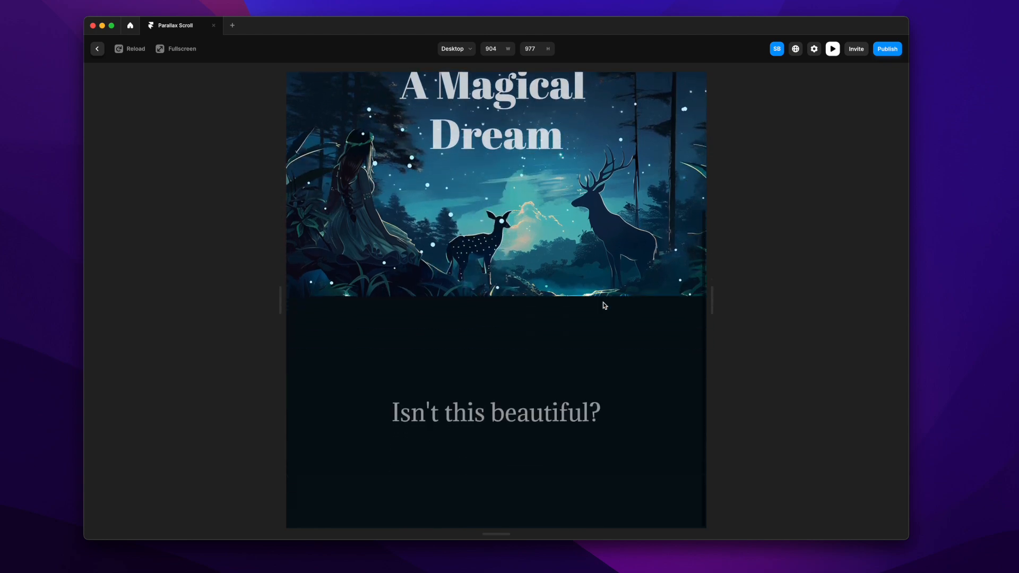
{"action": "scroll", "coordinate": [604, 305], "scroll_direction": "up", "scroll_amount": 4}
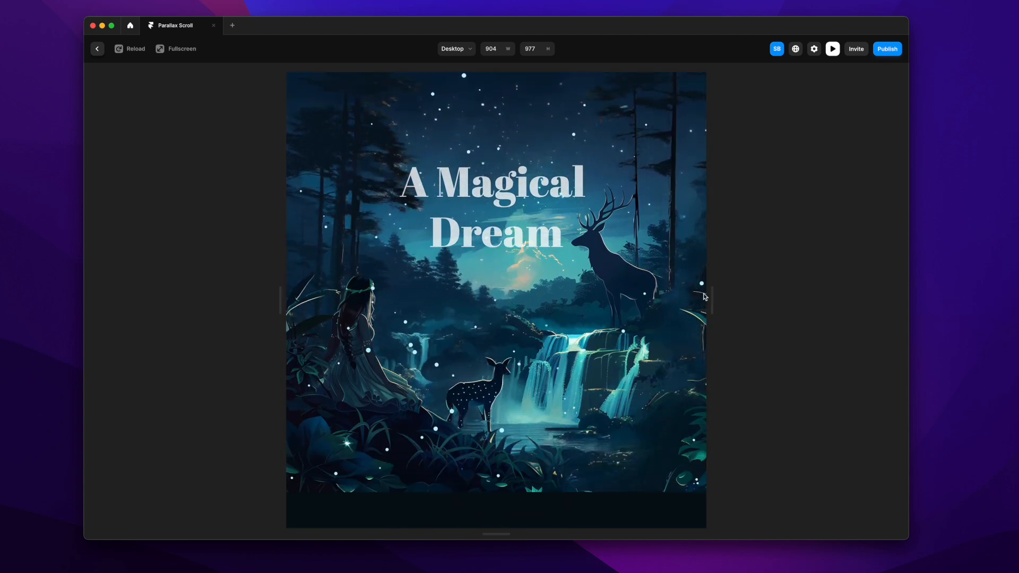
{"action": "left_click_drag", "start_coordinate": [711, 298], "coordinate": [823, 300]}
{"action": "scroll", "coordinate": [664, 401], "scroll_direction": "down", "scroll_amount": 3}
{"action": "scroll", "coordinate": [663, 400], "scroll_direction": "down", "scroll_amount": 5}
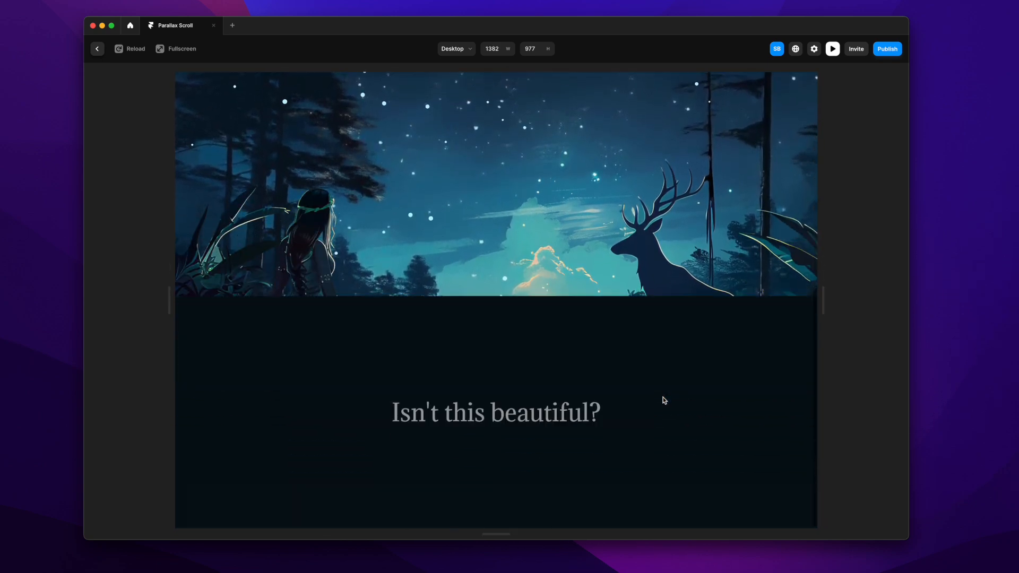
{"action": "scroll", "coordinate": [663, 401], "scroll_direction": "up", "scroll_amount": 8}
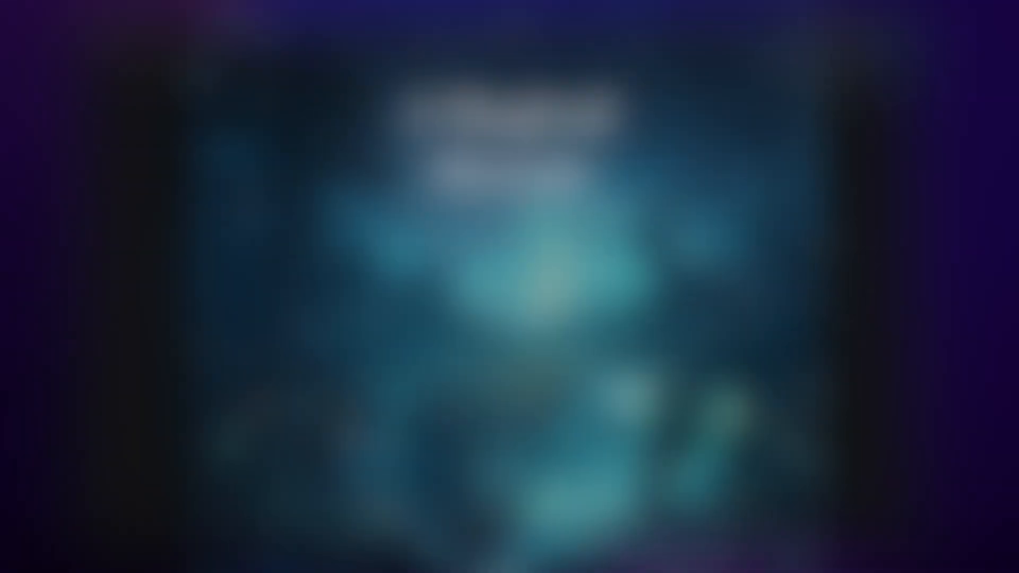
Step: Scroll the full-screen page down to the dark text section and back up to examine the finished parallax
{"action": "scroll", "coordinate": [803, 551], "scroll_direction": "down", "scroll_amount": 5}
{"action": "scroll", "coordinate": [802, 551], "scroll_direction": "up", "scroll_amount": 5}
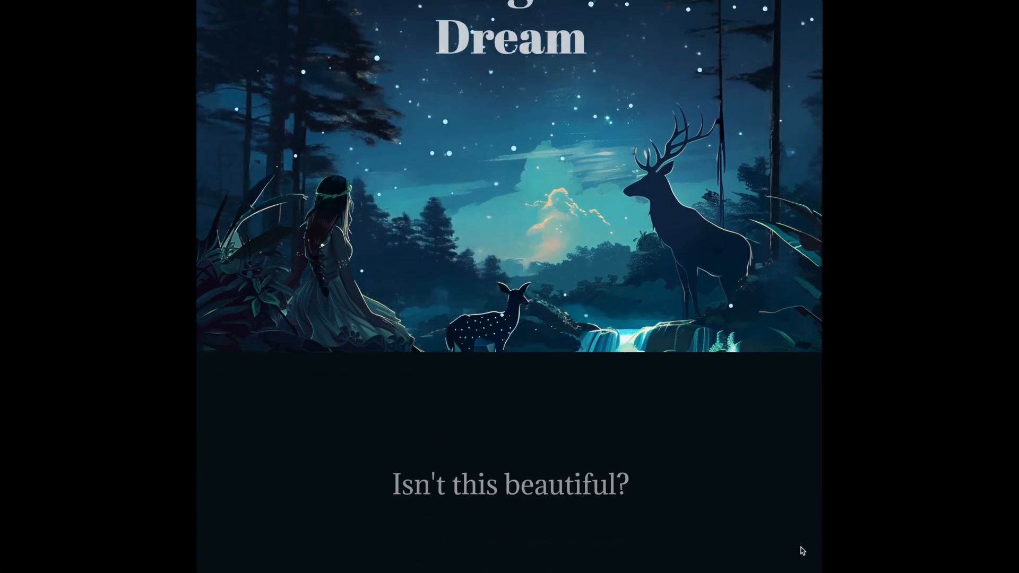
{"action": "scroll", "coordinate": [802, 551], "scroll_direction": "up", "scroll_amount": 3}
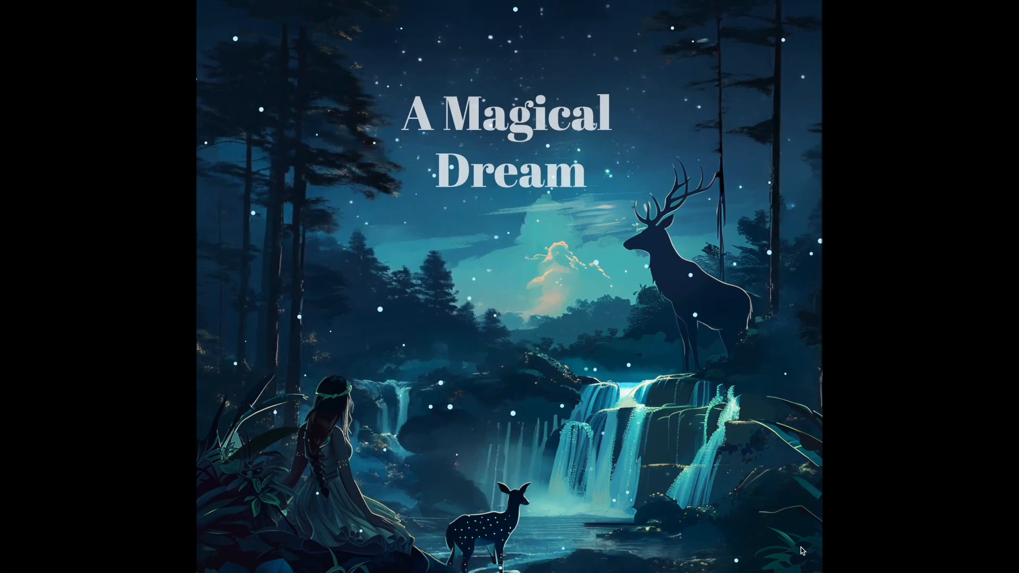